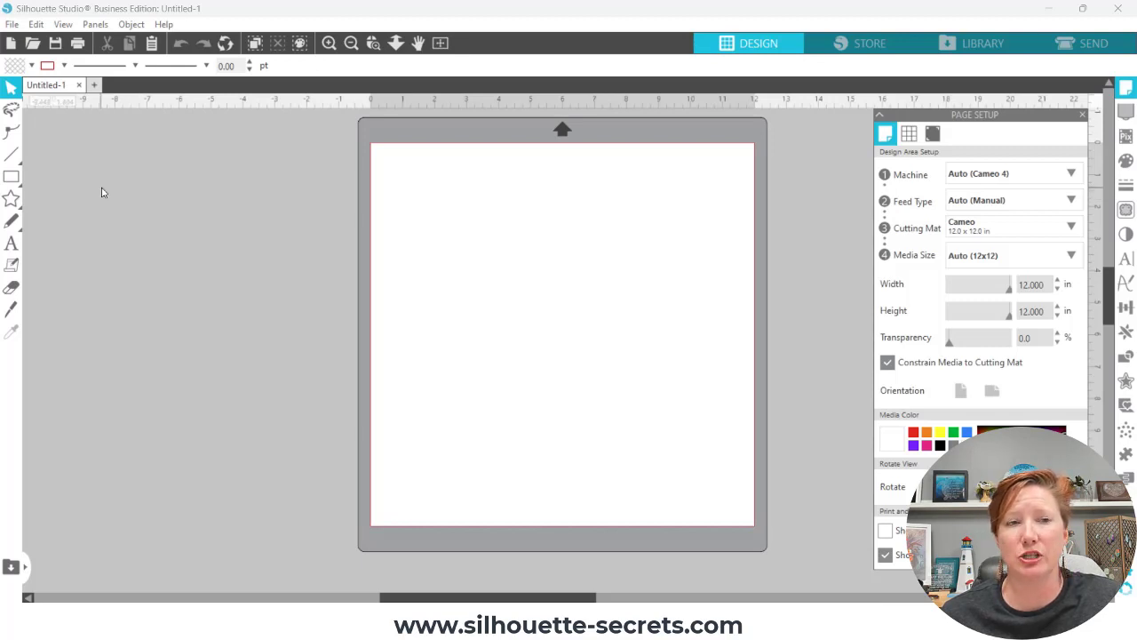
Create a new 10 x 7 in card project with a centre fold from the Card template
click(11, 24)
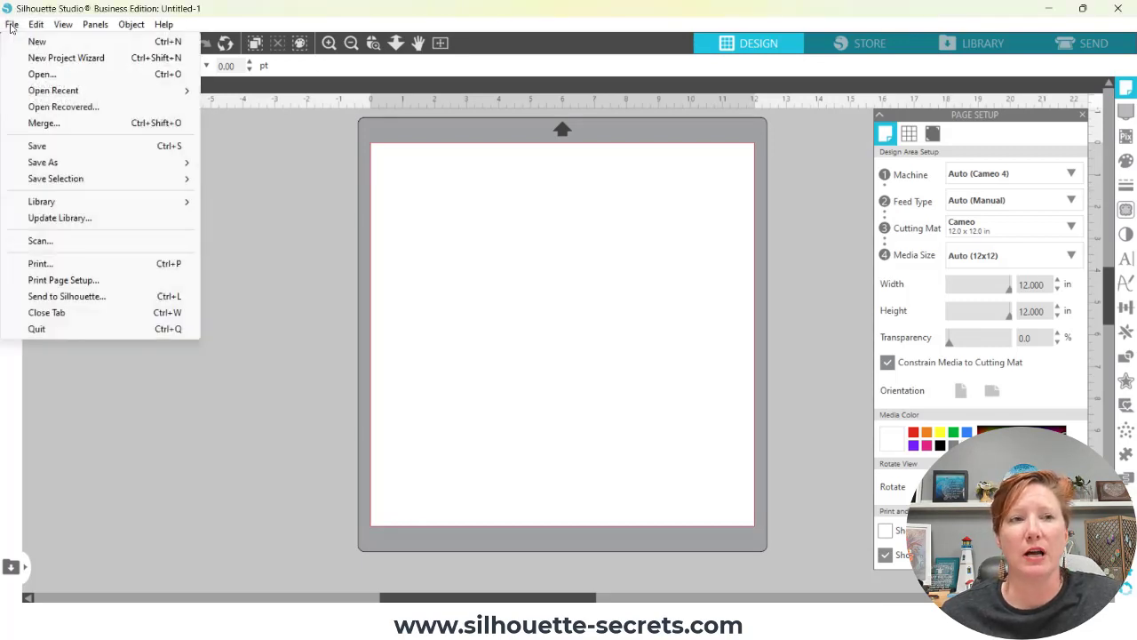
click(76, 59)
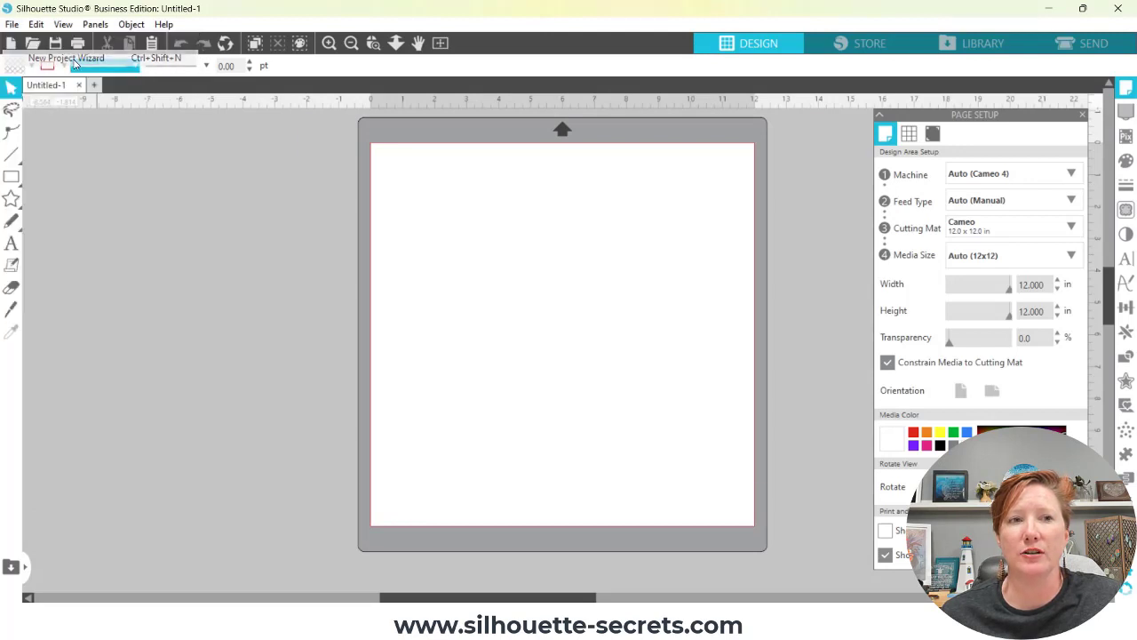
click(503, 243)
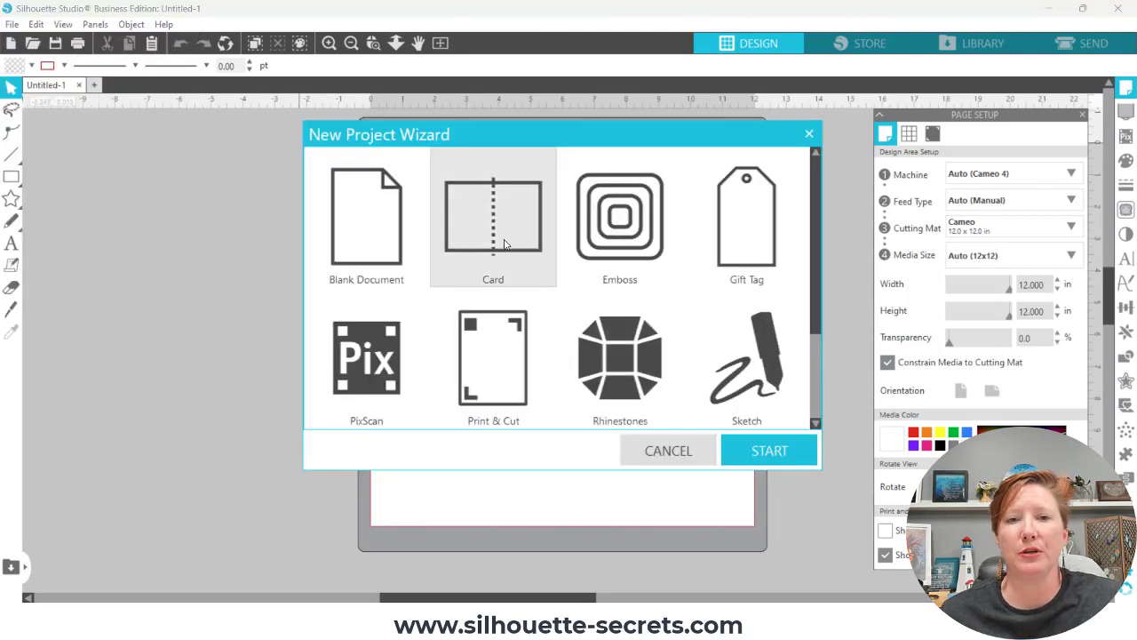
click(753, 452)
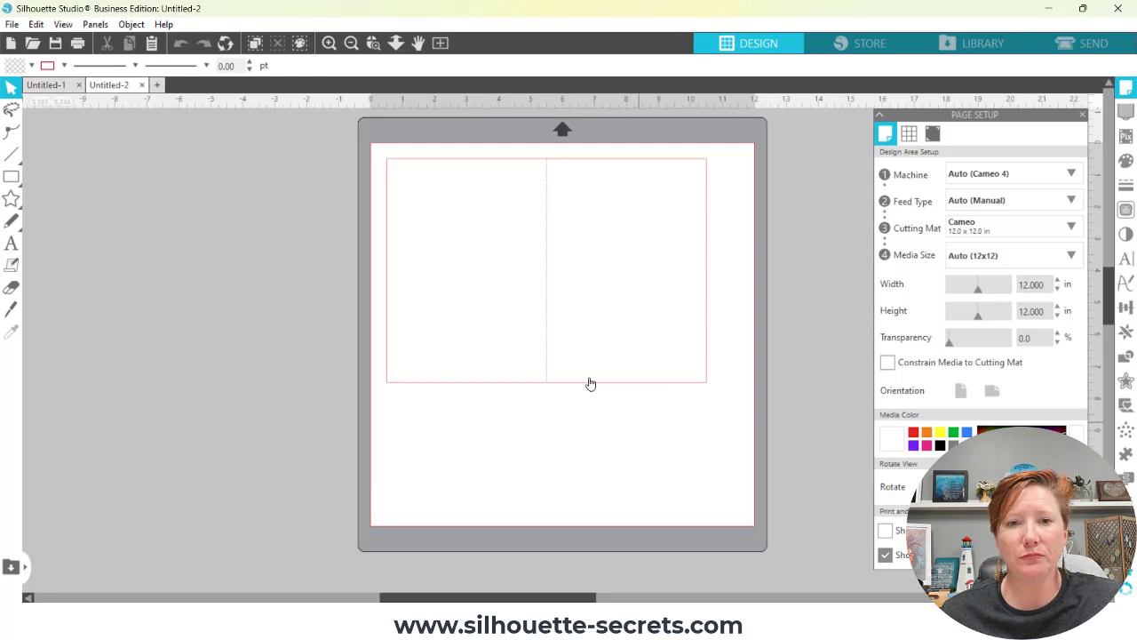
click(524, 387)
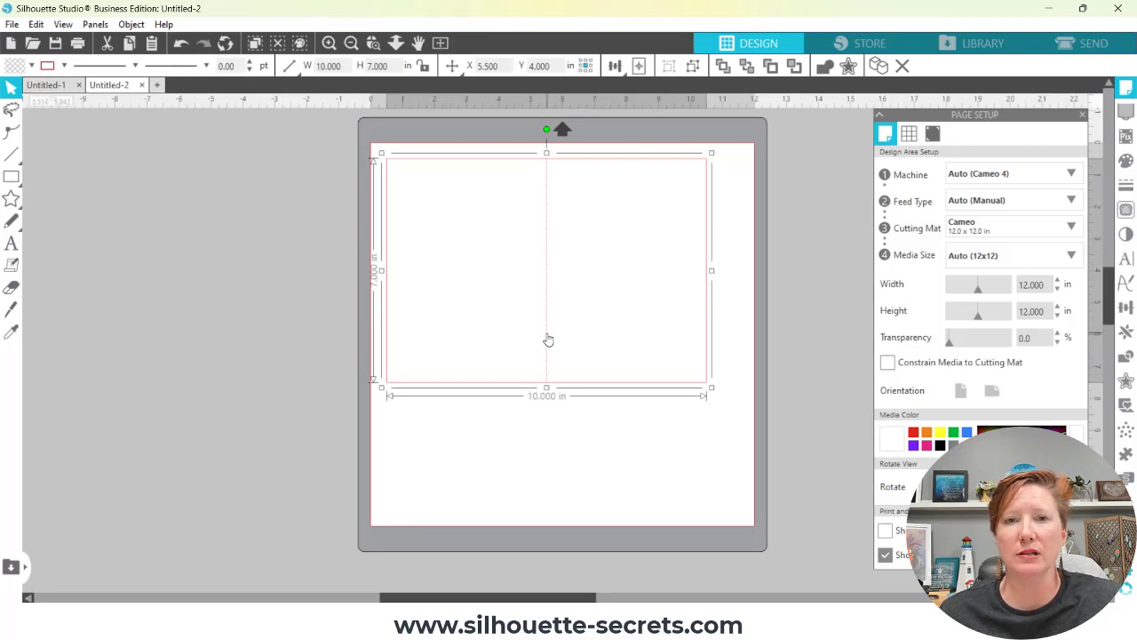
Ungroup the card and give the centre fold line a long-dash line style
right_click(547, 246)
click(588, 434)
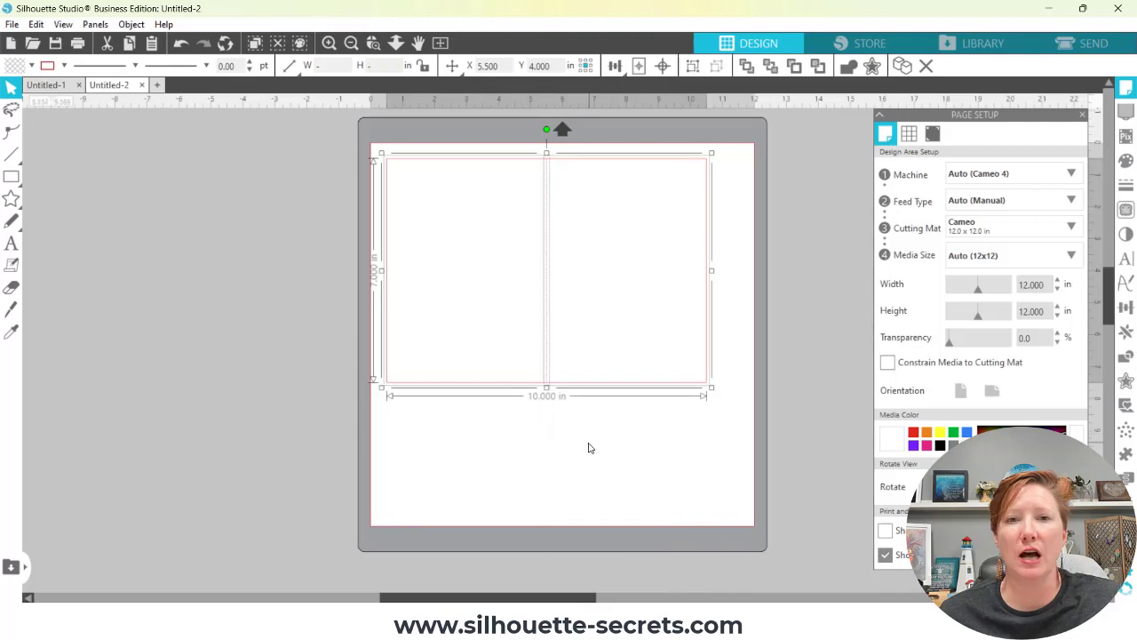
click(588, 446)
click(543, 359)
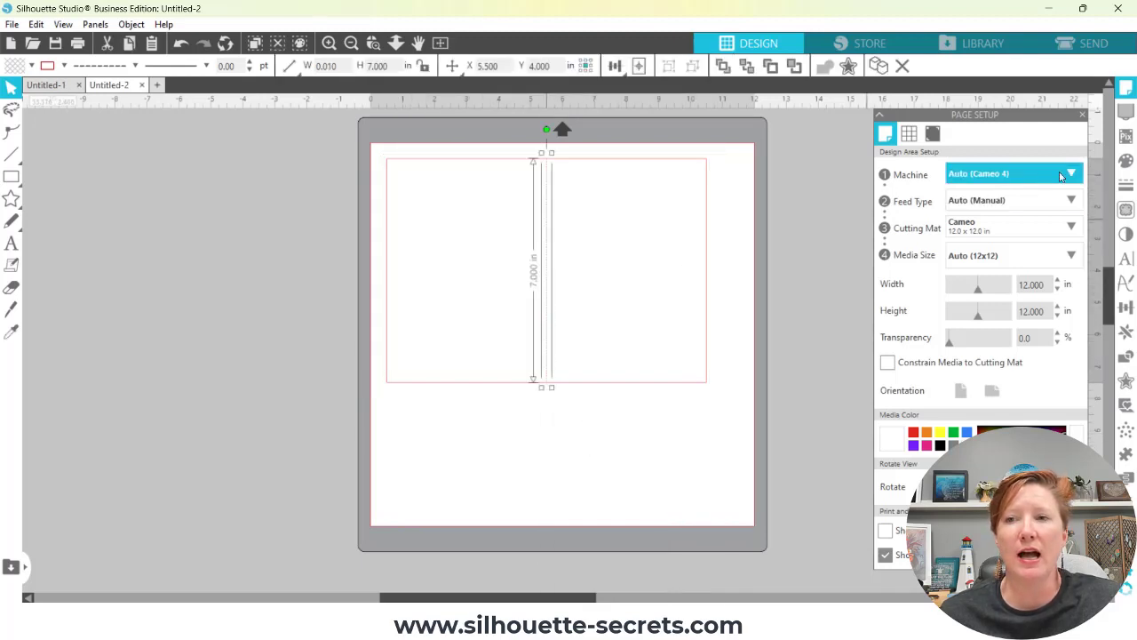
click(1129, 193)
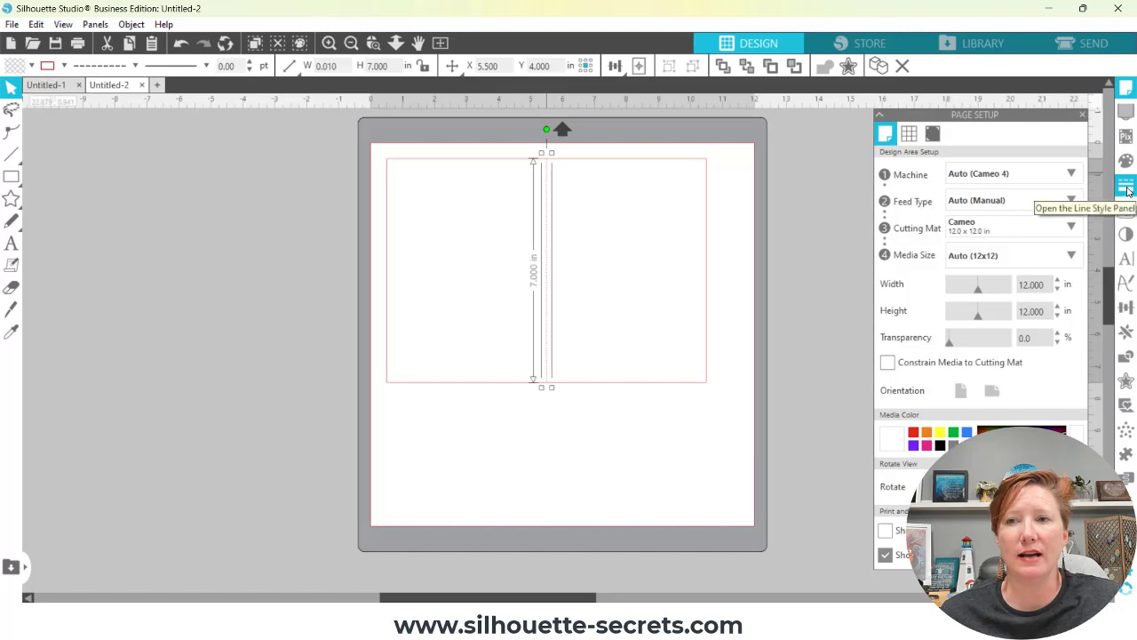
click(1031, 176)
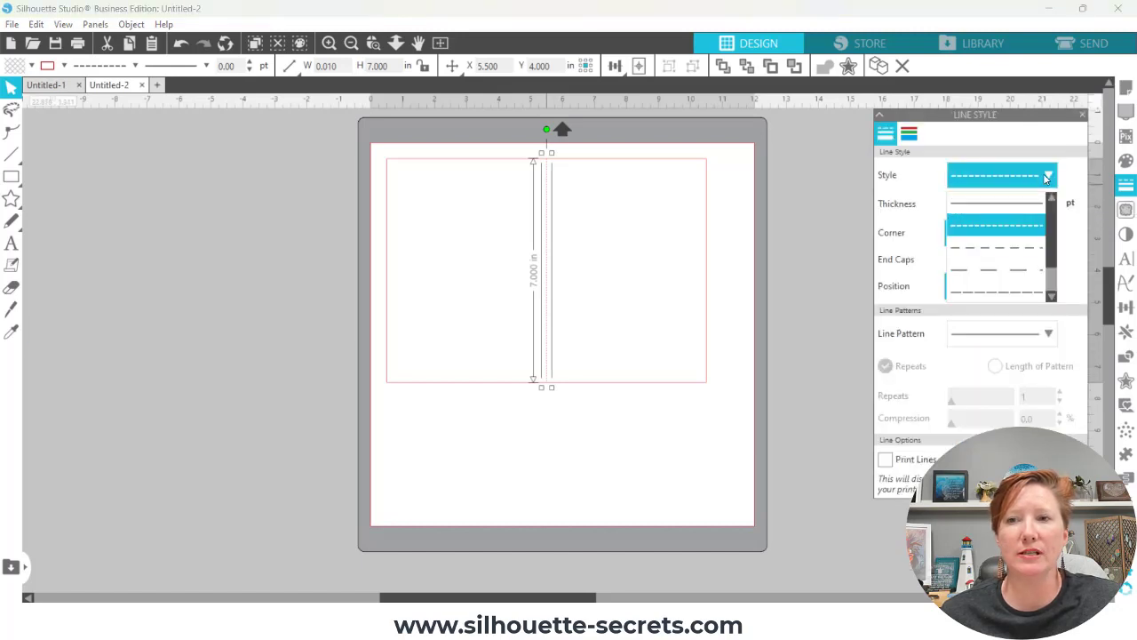
click(978, 276)
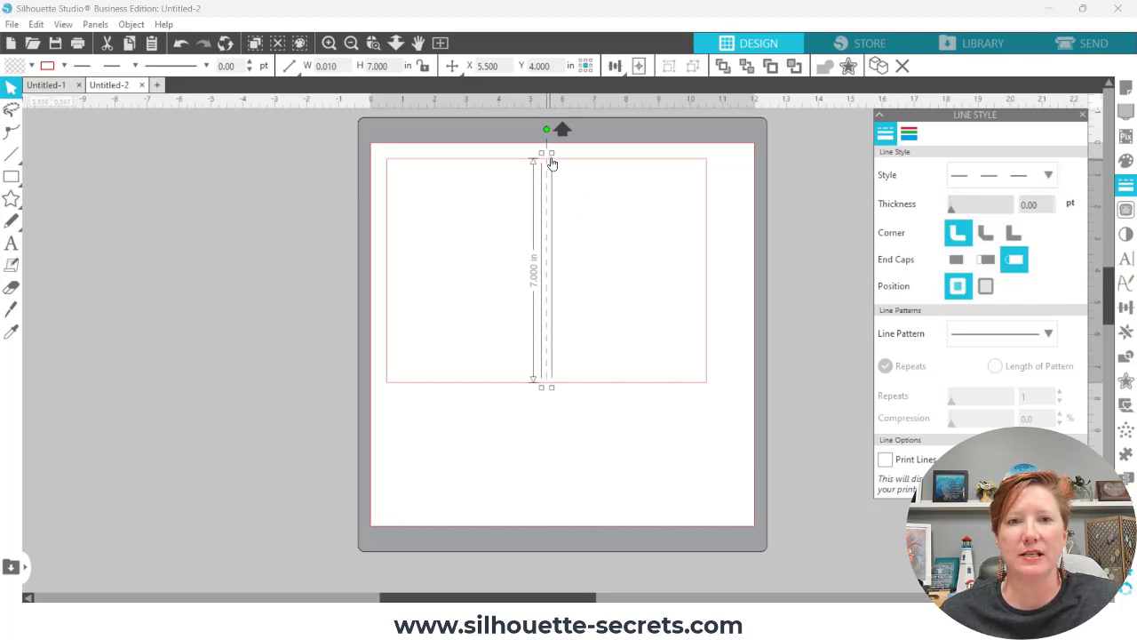
Shorten the dashed fold line at both its top and bottom ends
drag(549, 161, 553, 164)
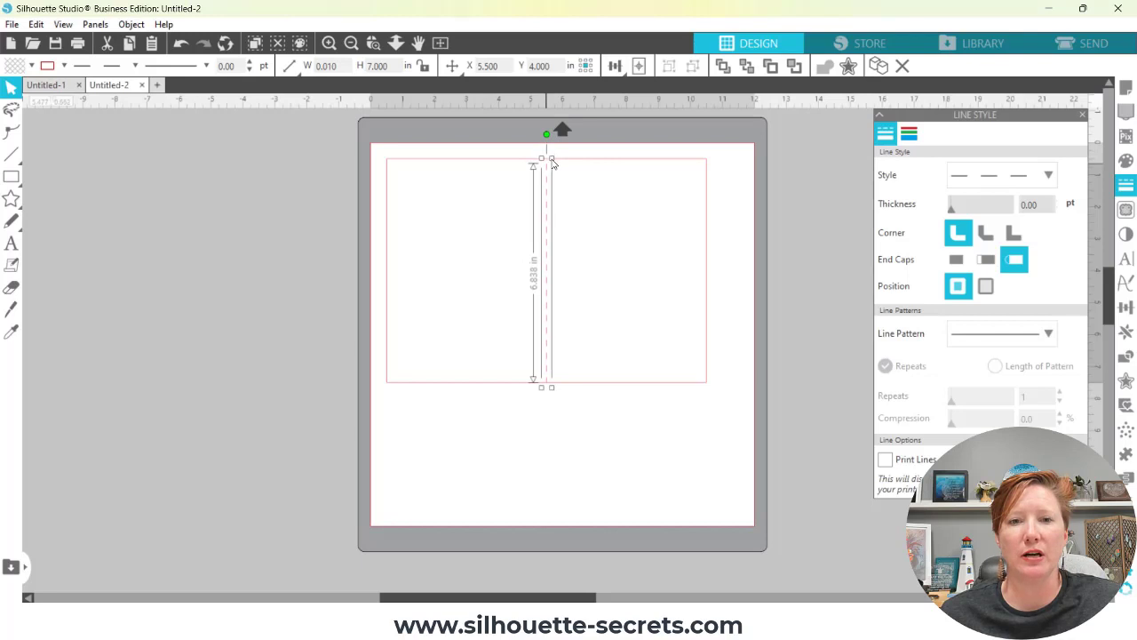
drag(548, 388, 551, 387)
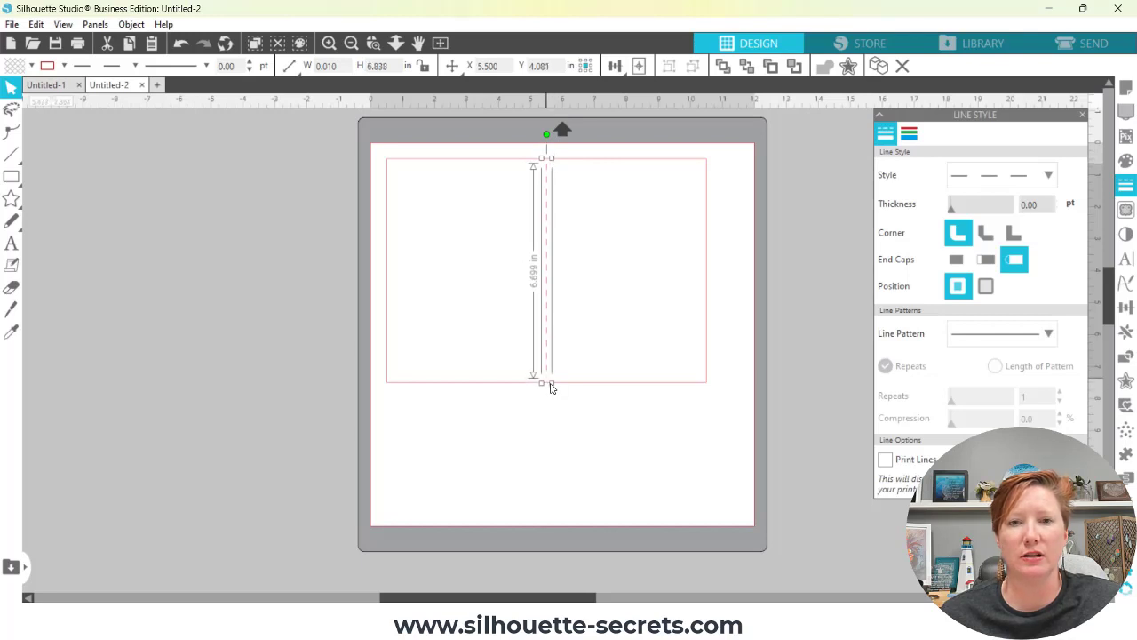
click(521, 148)
Group the fold line with the card outline and move it toward the mat's top-left
key(ctrl+a)
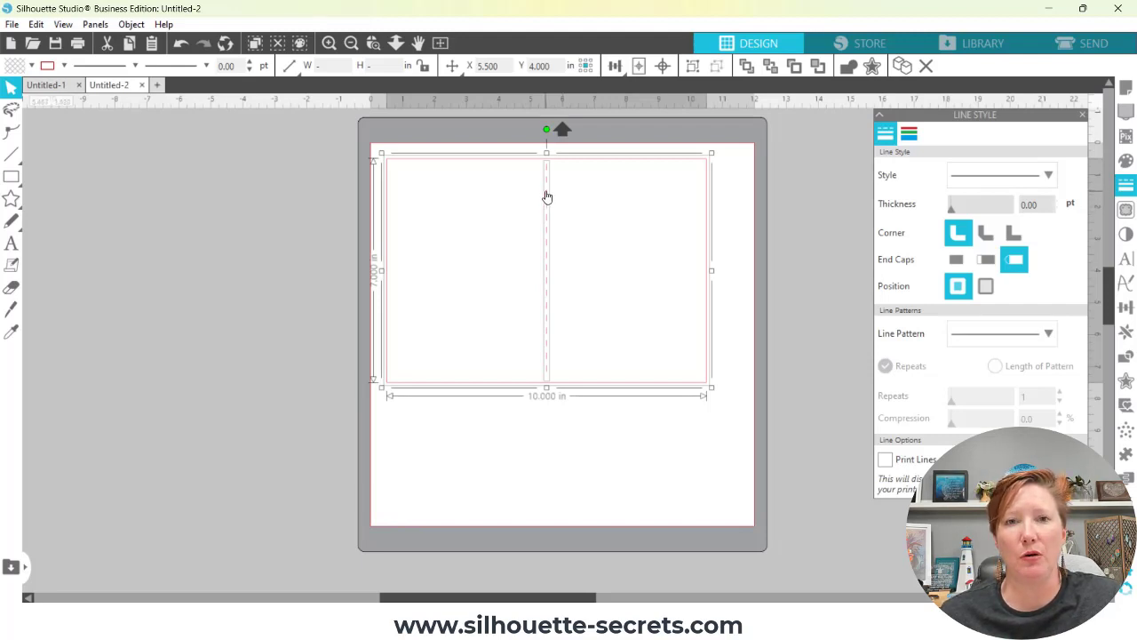
right_click(550, 201)
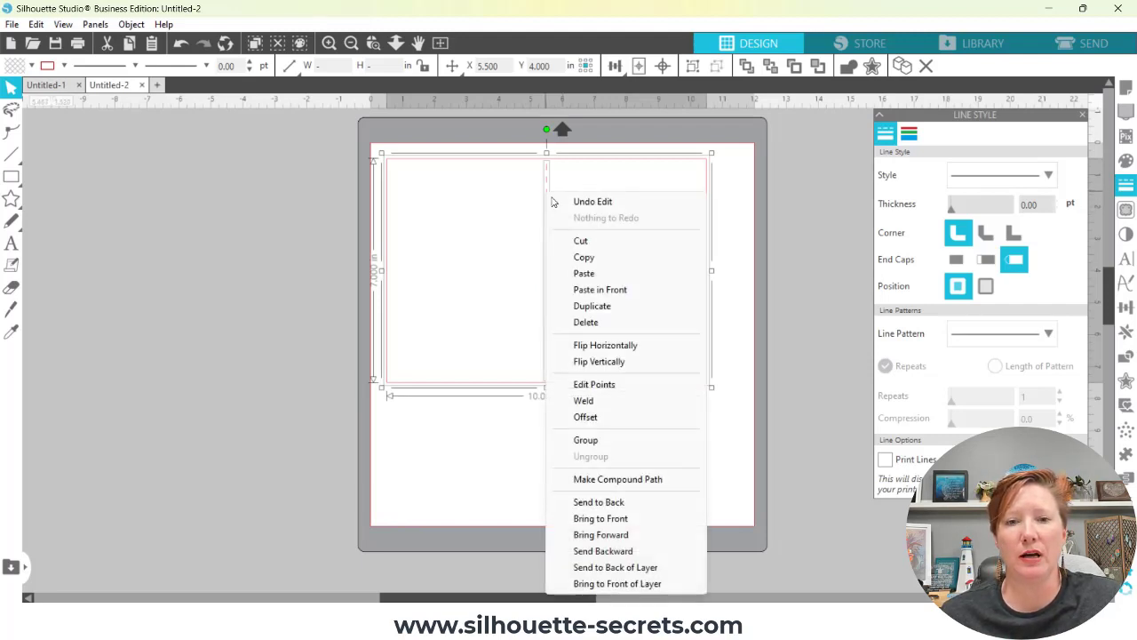
click(612, 442)
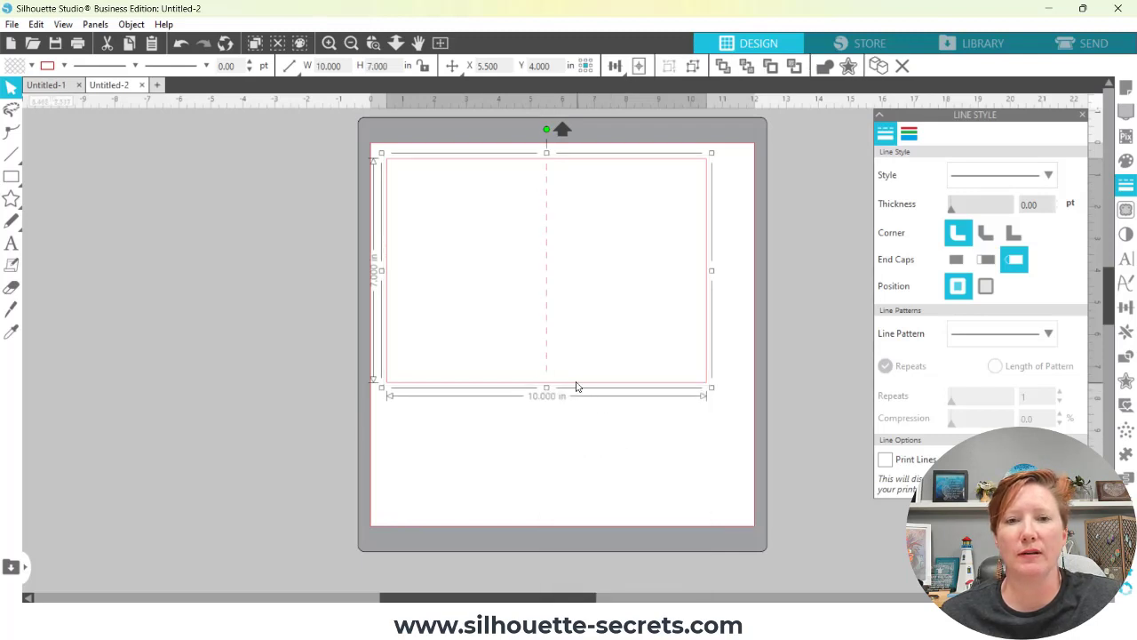
drag(578, 387, 569, 378)
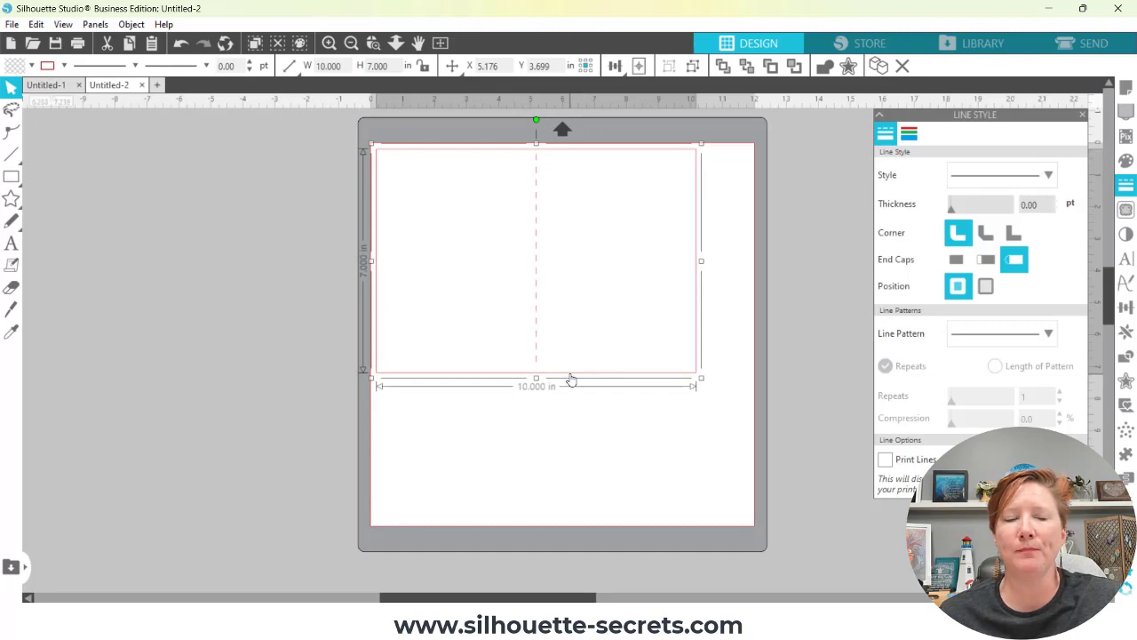
Add the text BIRTHDAY below the card and give it a solid black fill
click(14, 248)
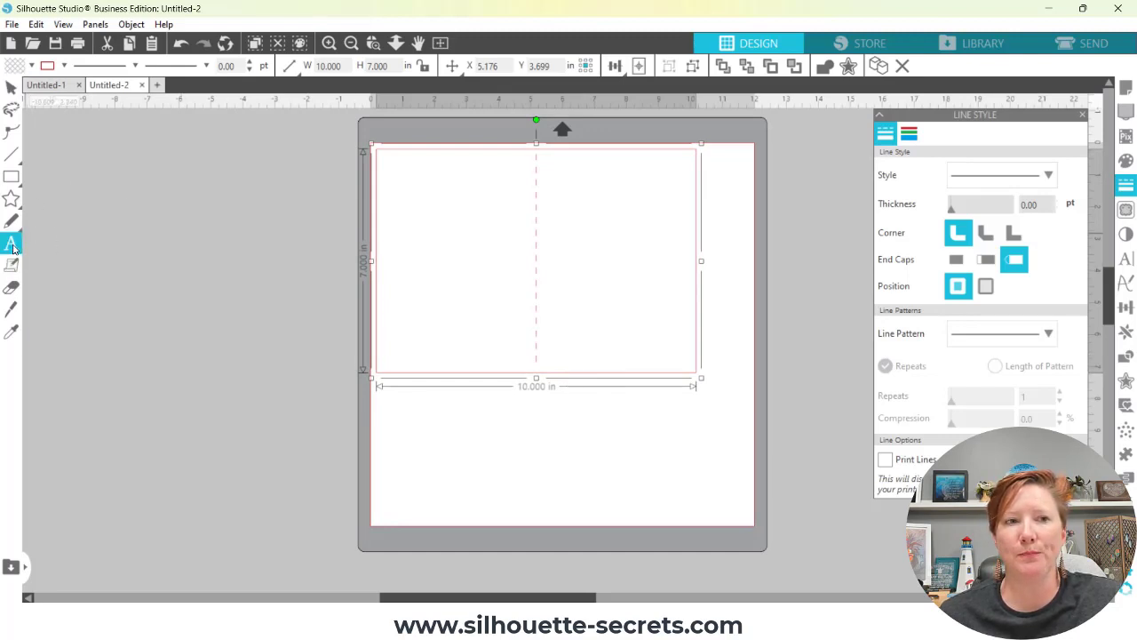
click(460, 438)
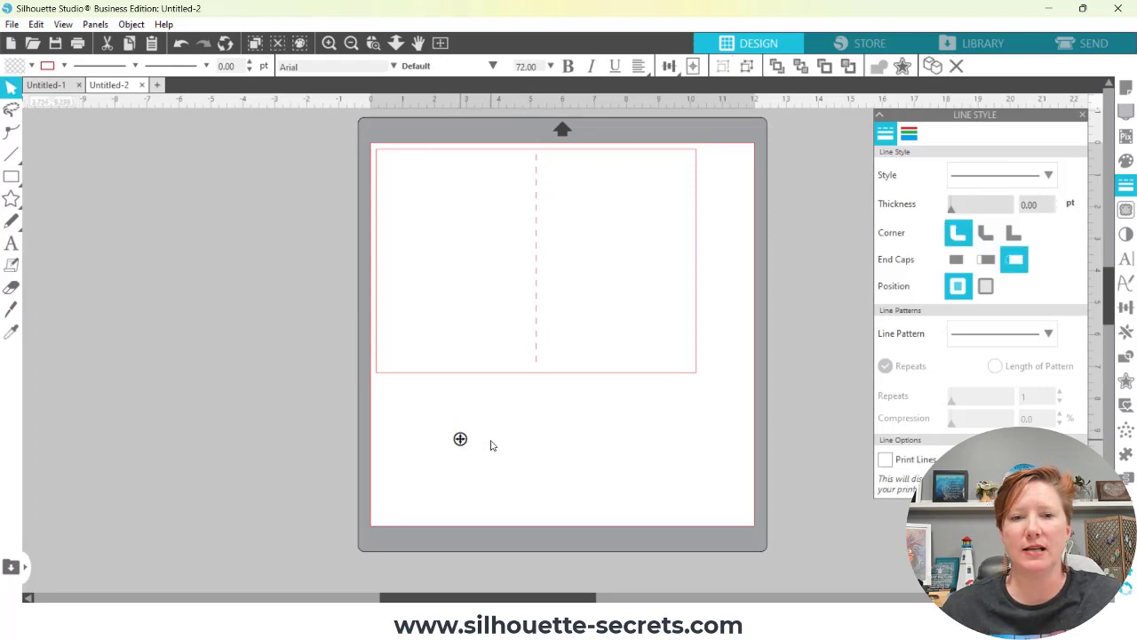
text(BIRT)
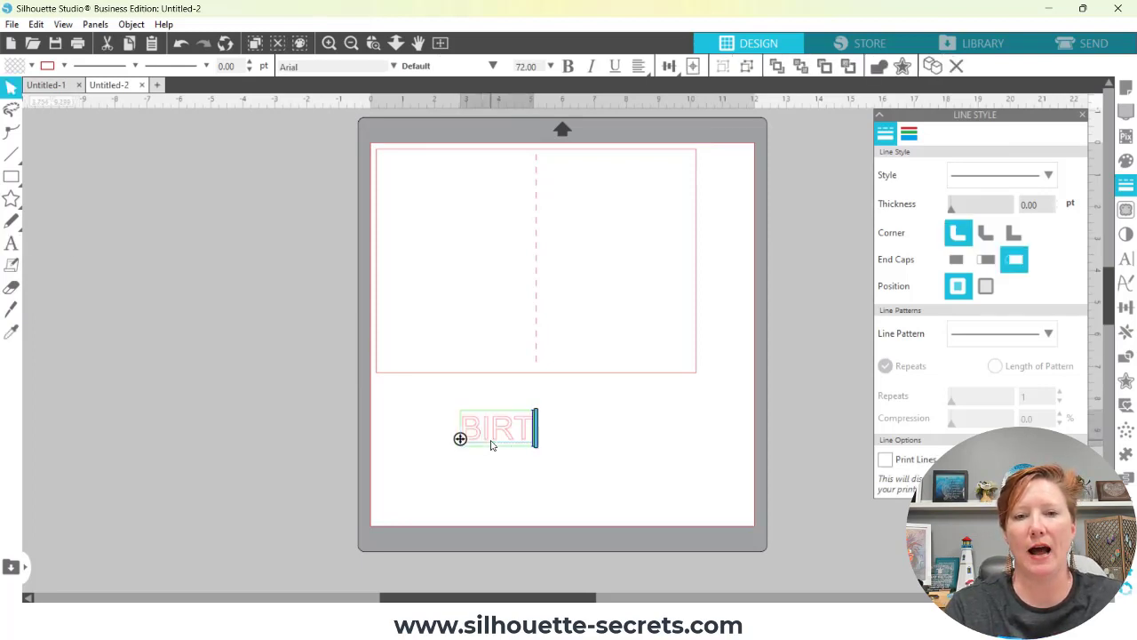
text(HDAY)
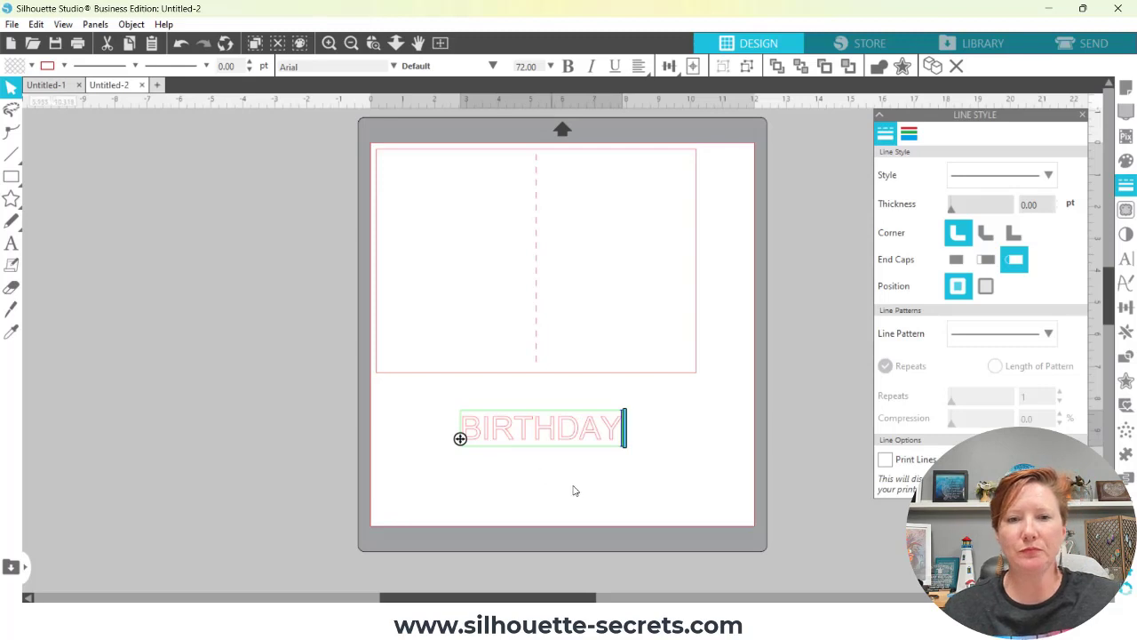
click(528, 476)
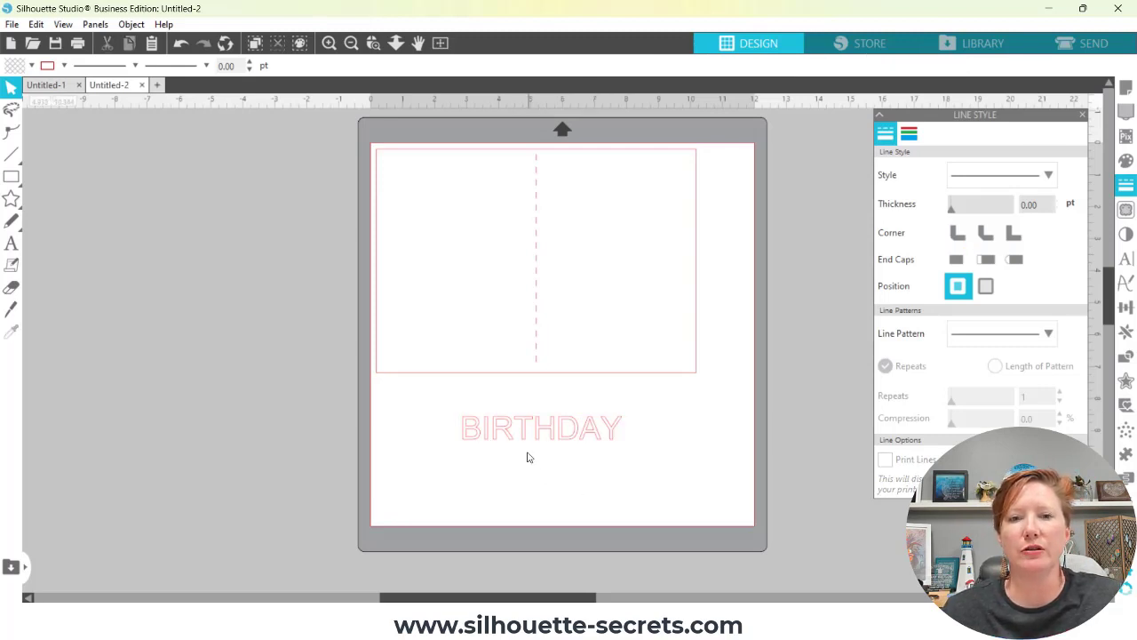
click(522, 435)
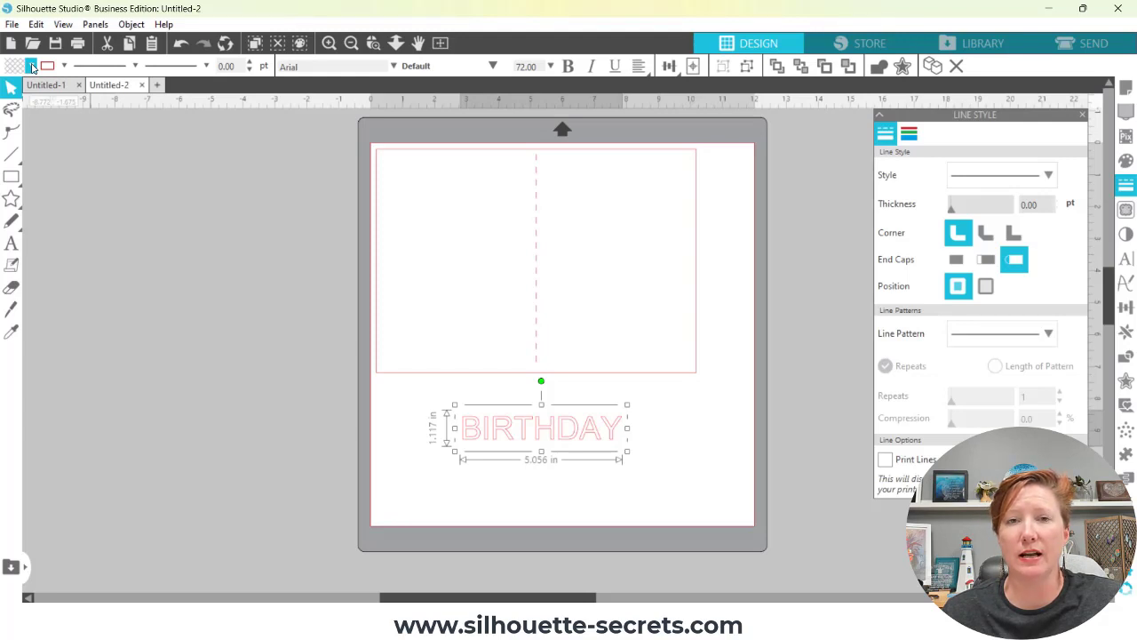
click(31, 66)
click(22, 90)
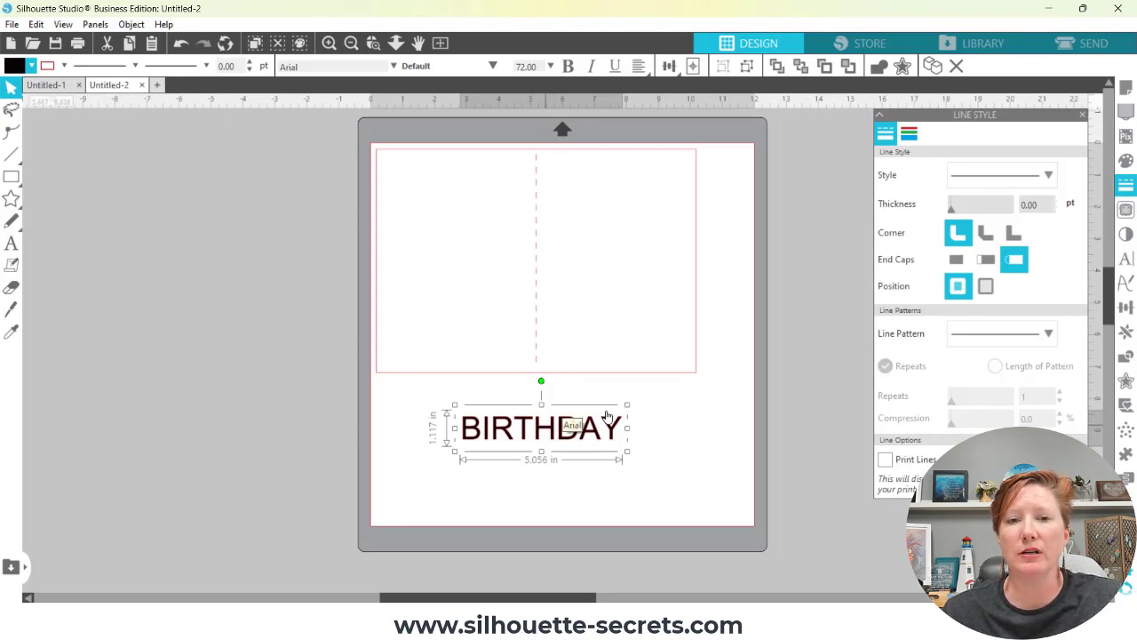
click(1126, 263)
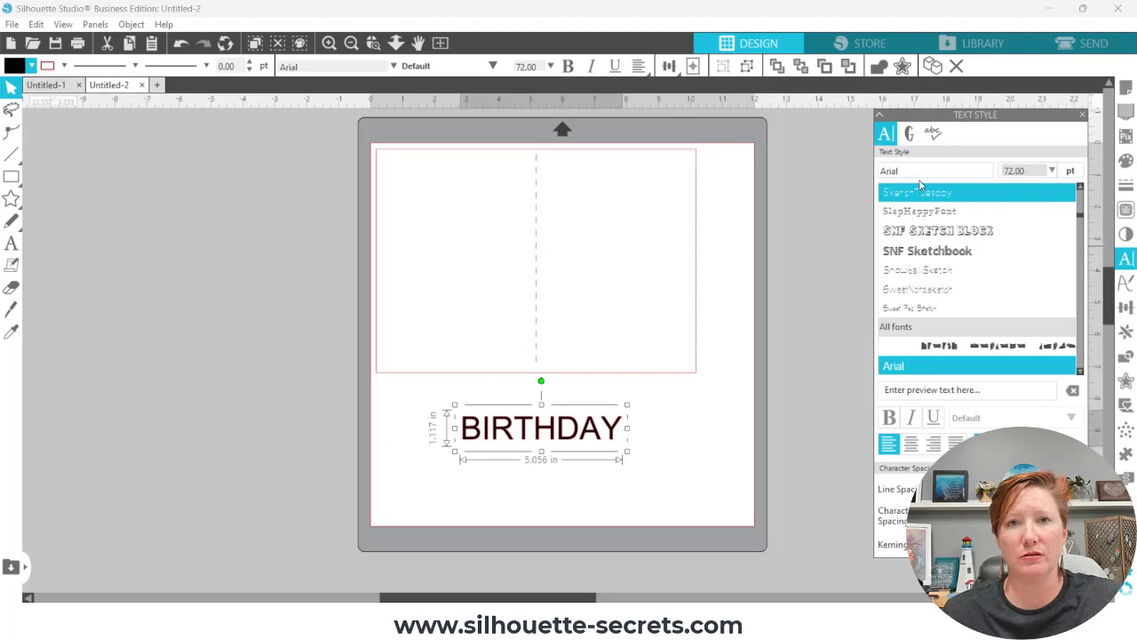
Replace Arial with Impact as BIRTHDAY's font, shrinking it to about 3.94 x 1.22 in
drag(913, 172, 854, 169)
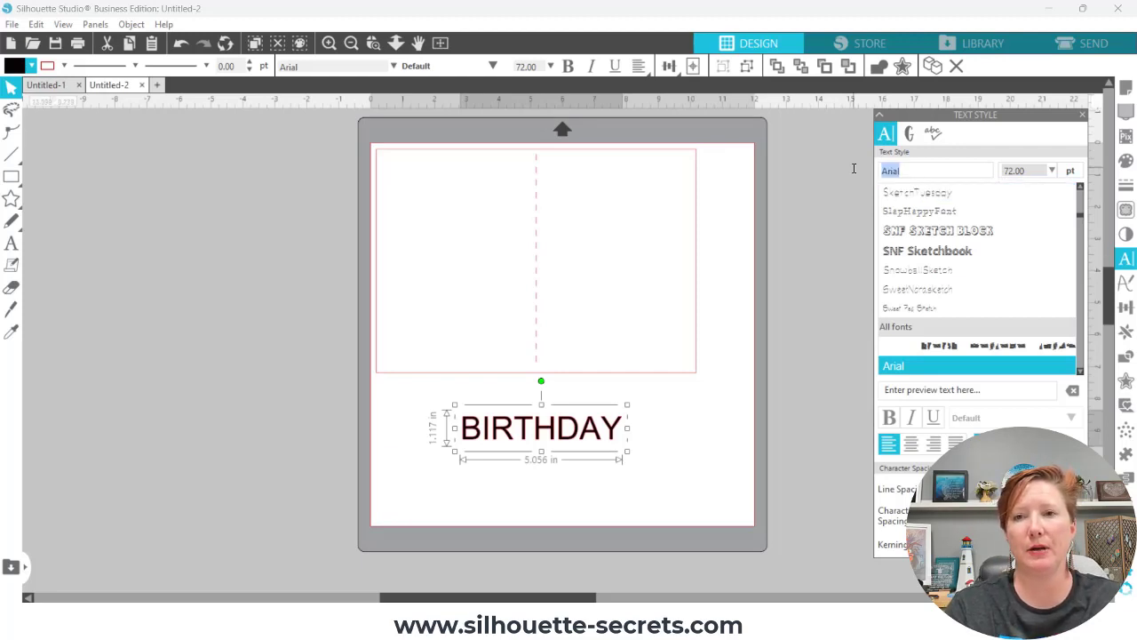
text(Impact)
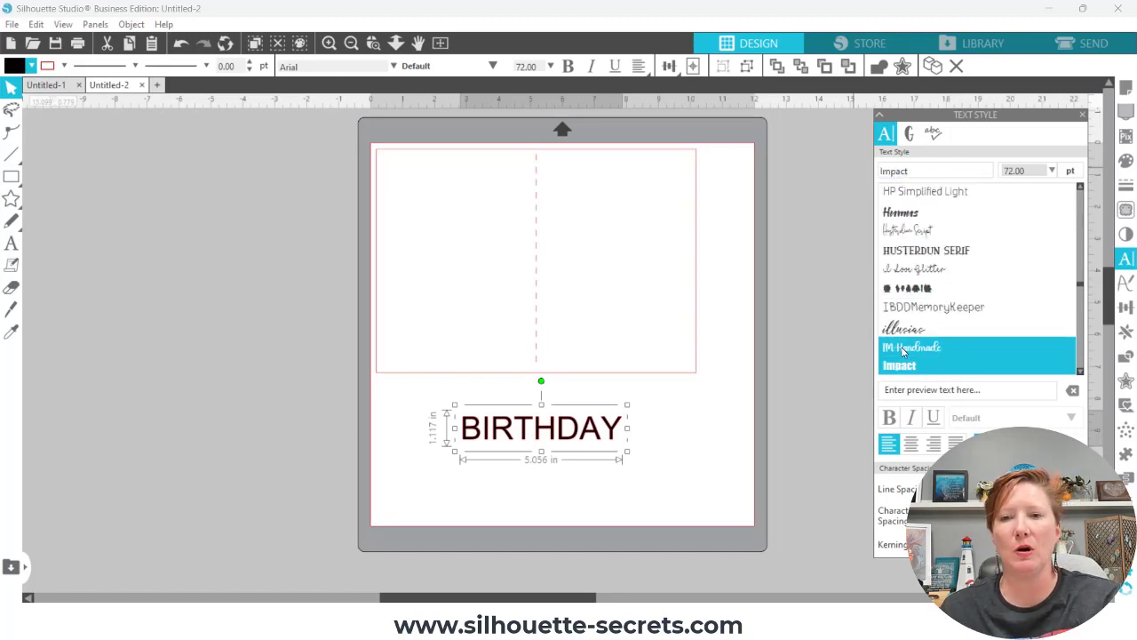
key(Return)
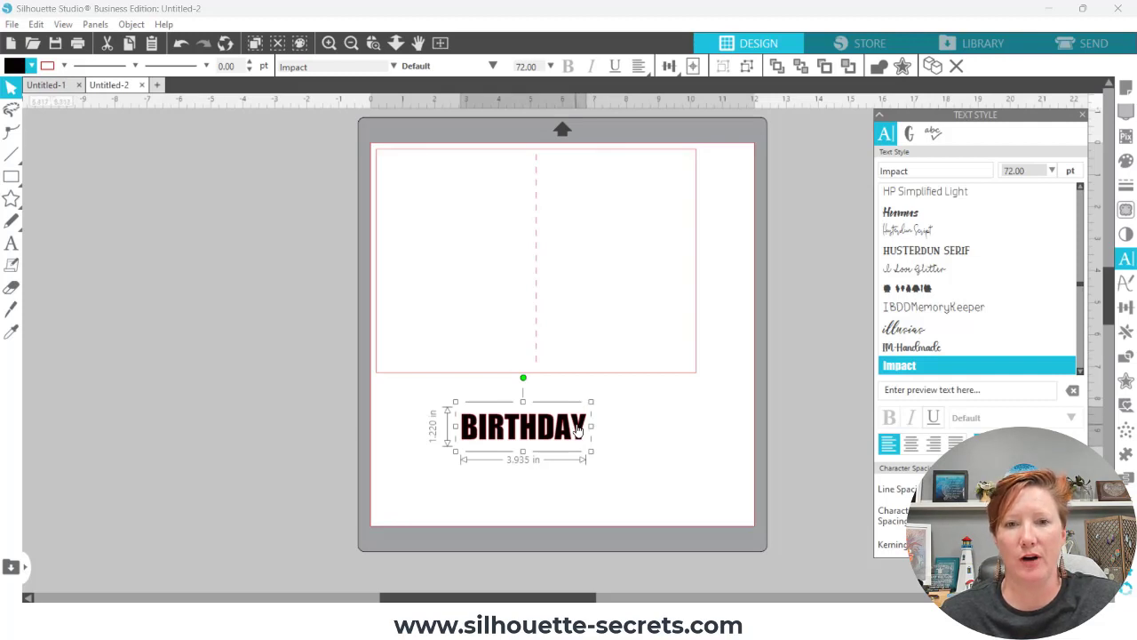
Retype the lower BIRTHDAY copy as HAPPY and move it off the mat to the left
drag(578, 430, 515, 469)
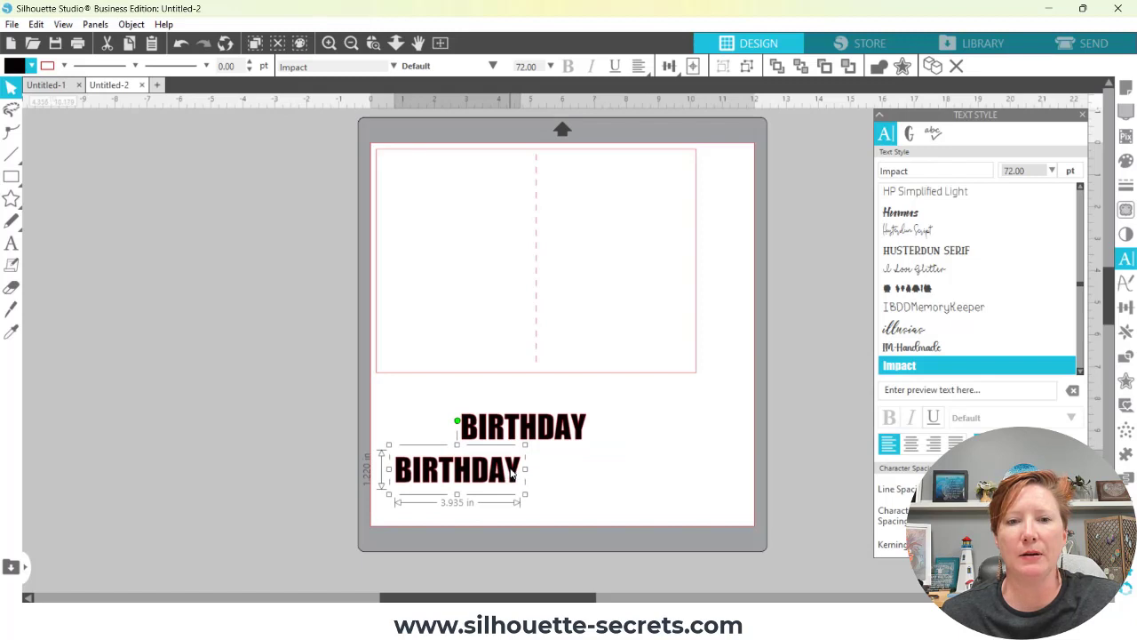
double_click(515, 471)
drag(520, 471, 388, 465)
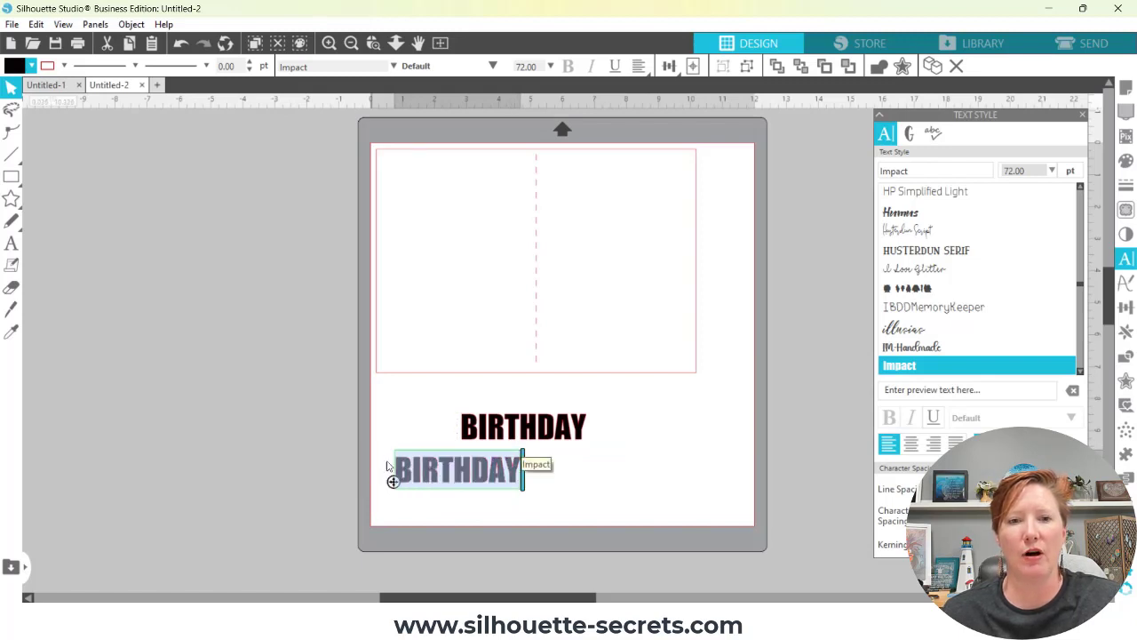
text(HAPPY)
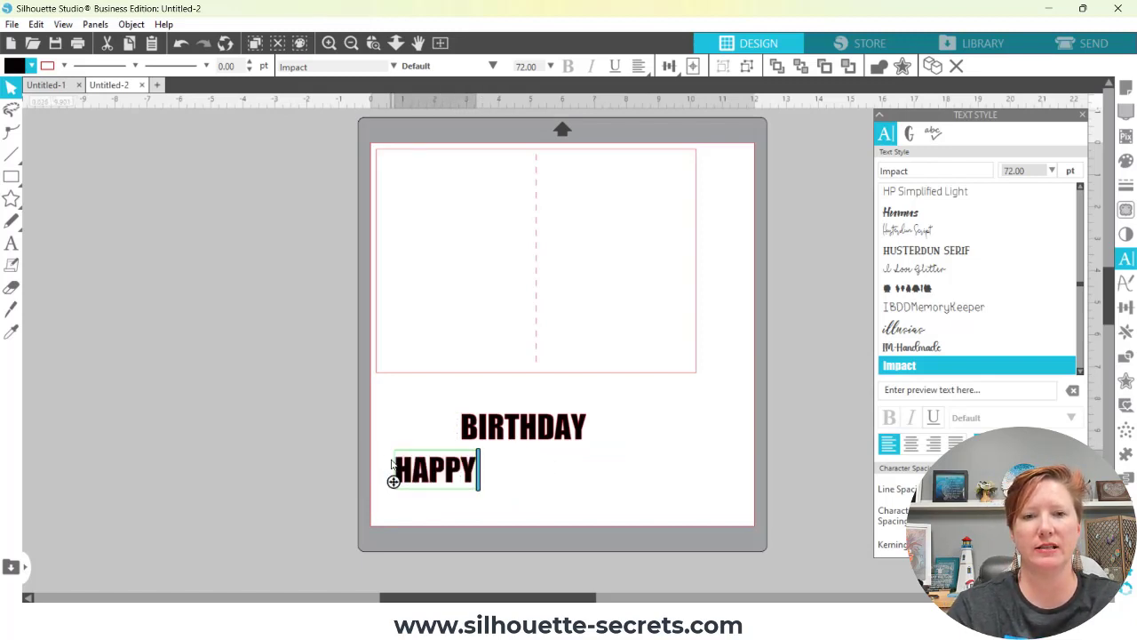
click(432, 519)
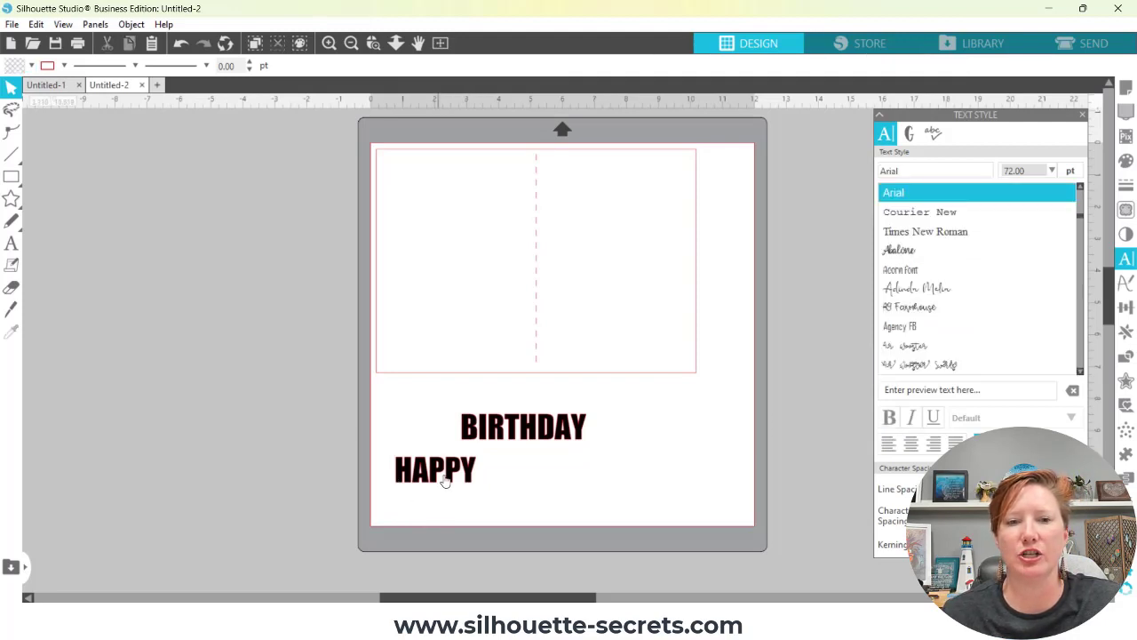
drag(423, 476, 200, 259)
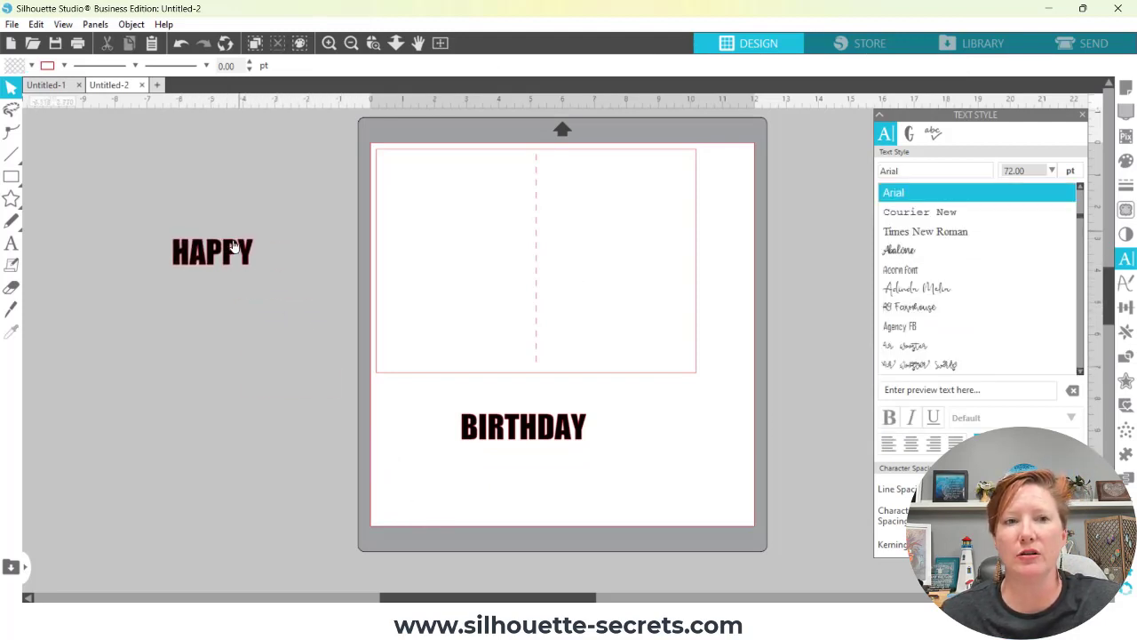
Move BIRTHDAY onto the card's upper-right area and place a spare copy below HAPPY
click(544, 428)
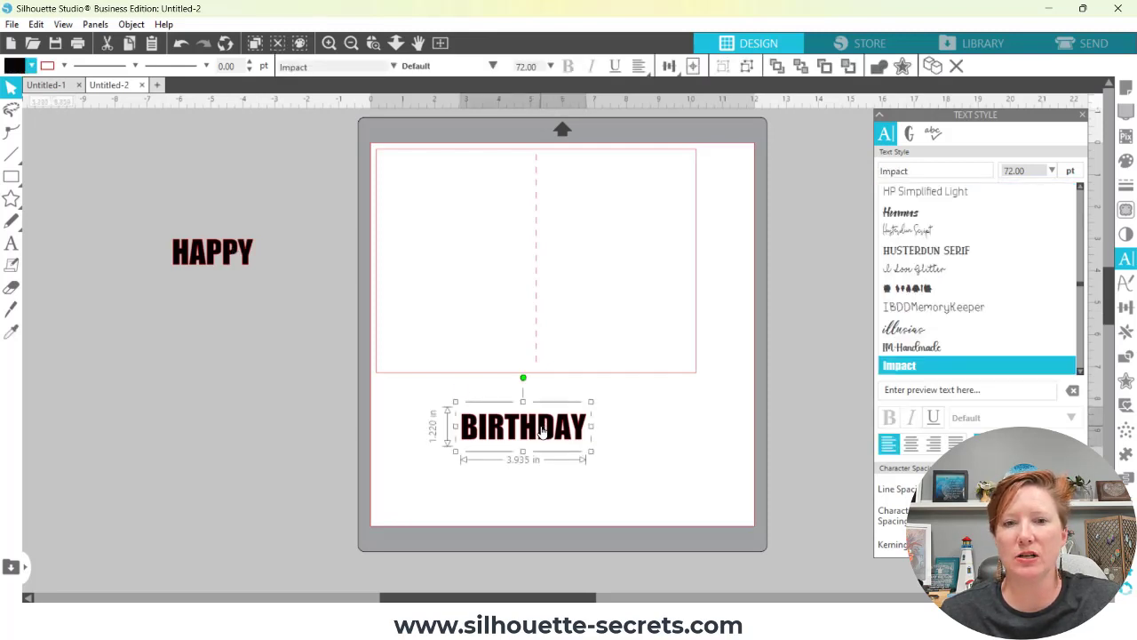
drag(546, 431, 709, 233)
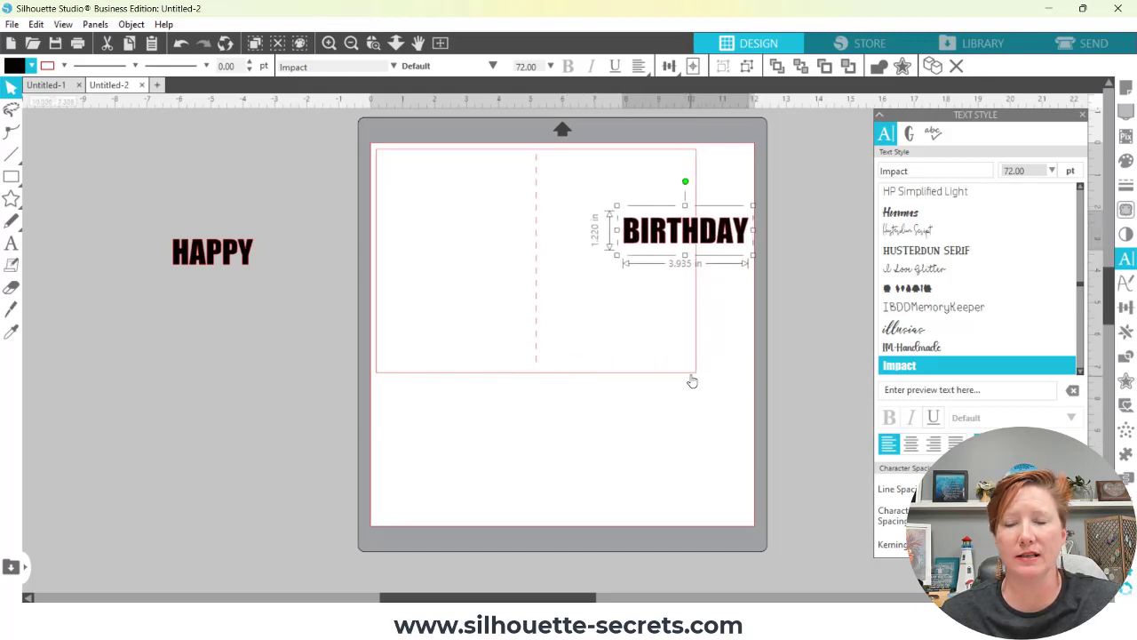
drag(711, 232, 252, 329)
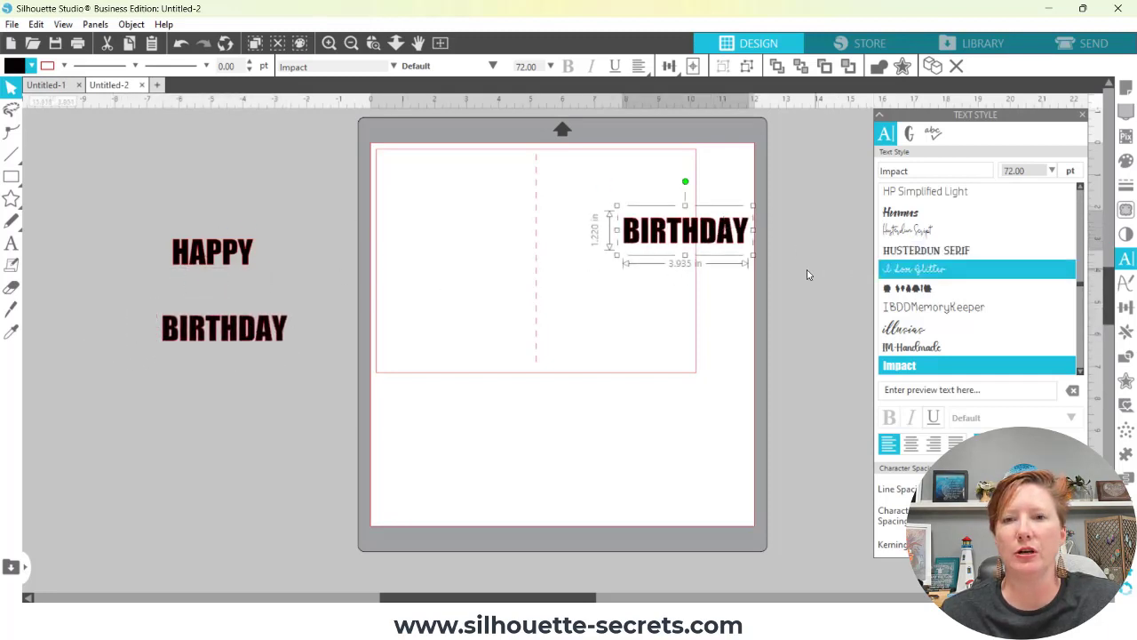
Rotate the card's BIRTHDAY to 90° in the Transform panel
click(1126, 310)
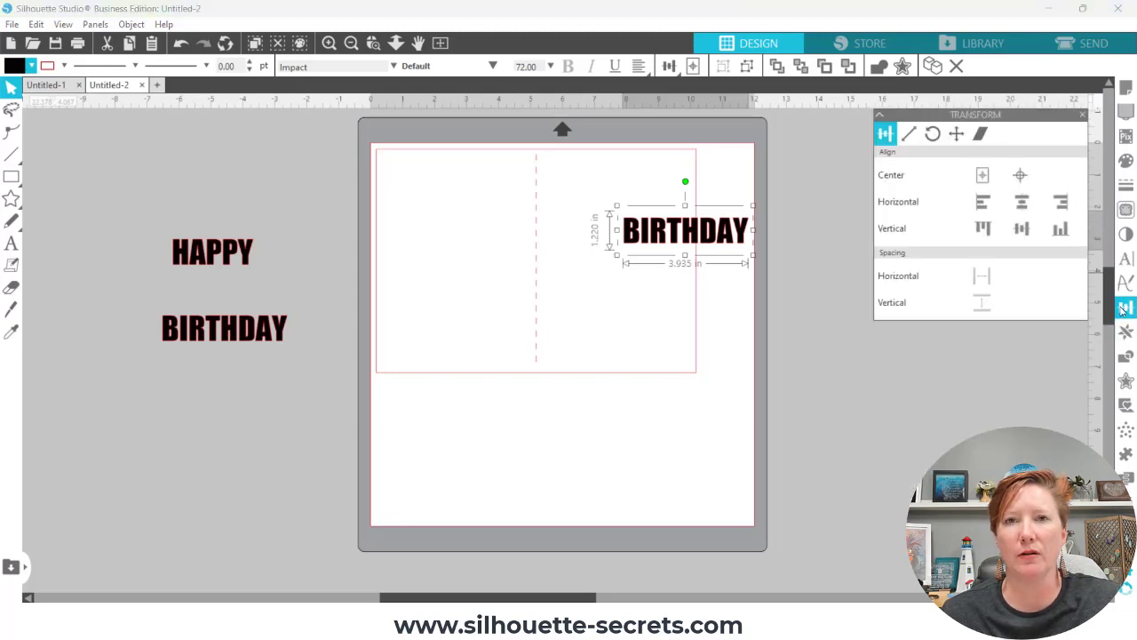
click(932, 135)
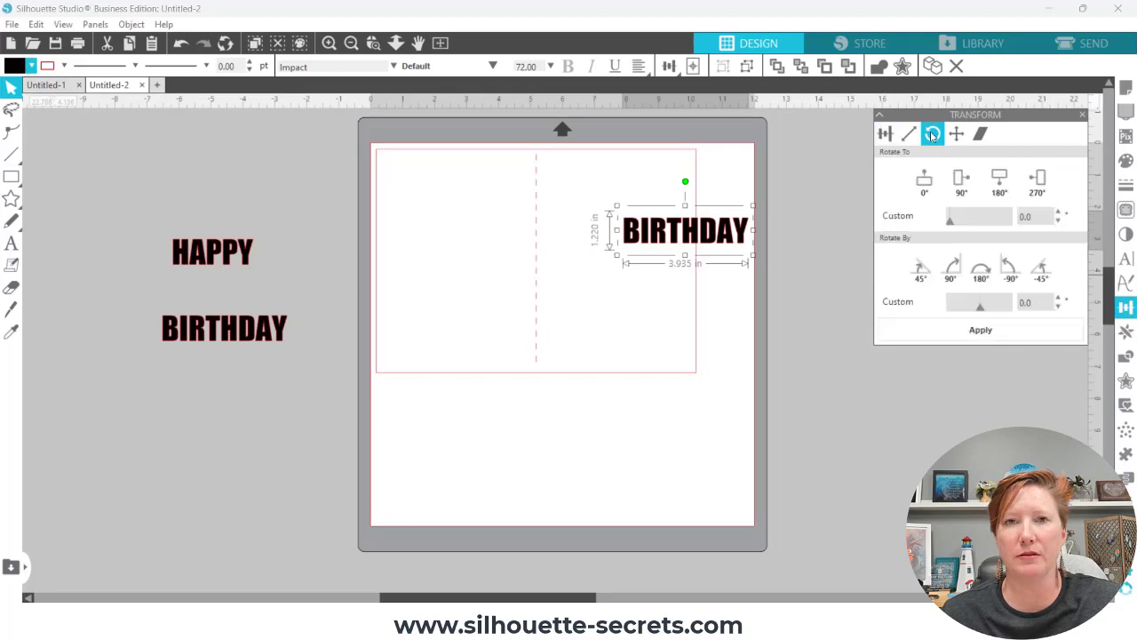
click(959, 185)
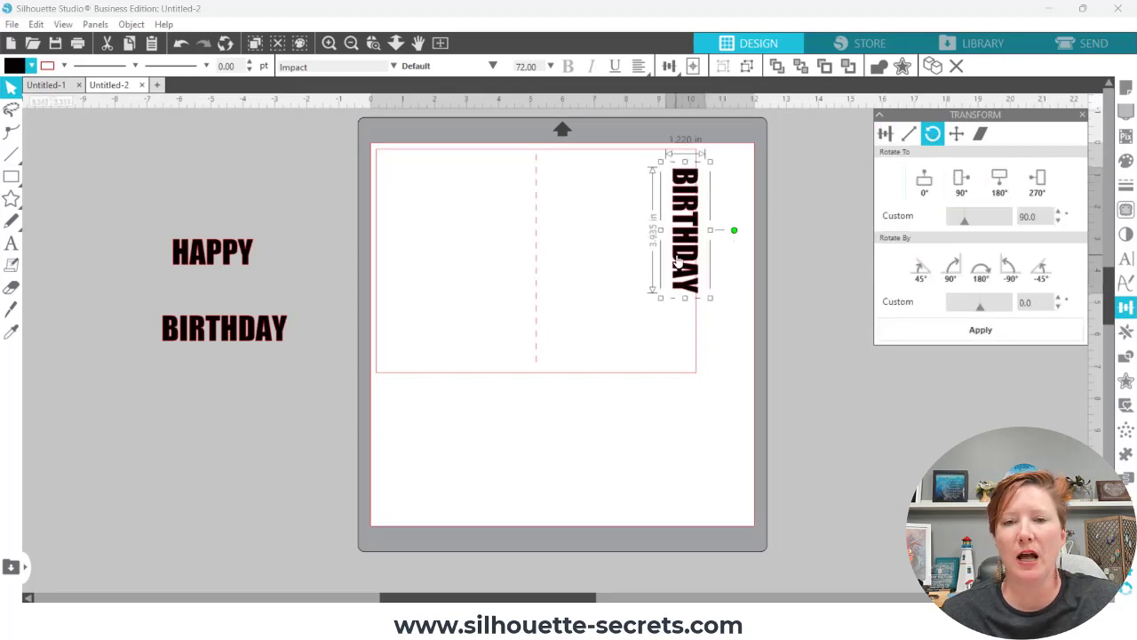
Enlarge vertical BIRTHDAY to 2.183 x 7.042 in along the right edge, selecting it with the card
drag(660, 298, 638, 380)
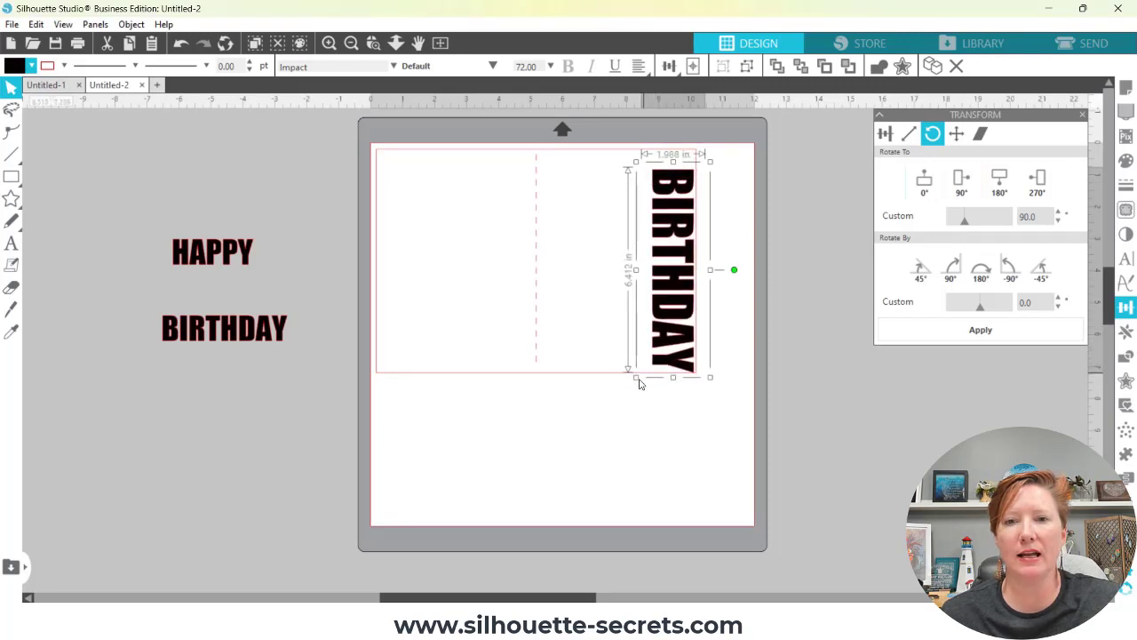
drag(636, 161, 629, 145)
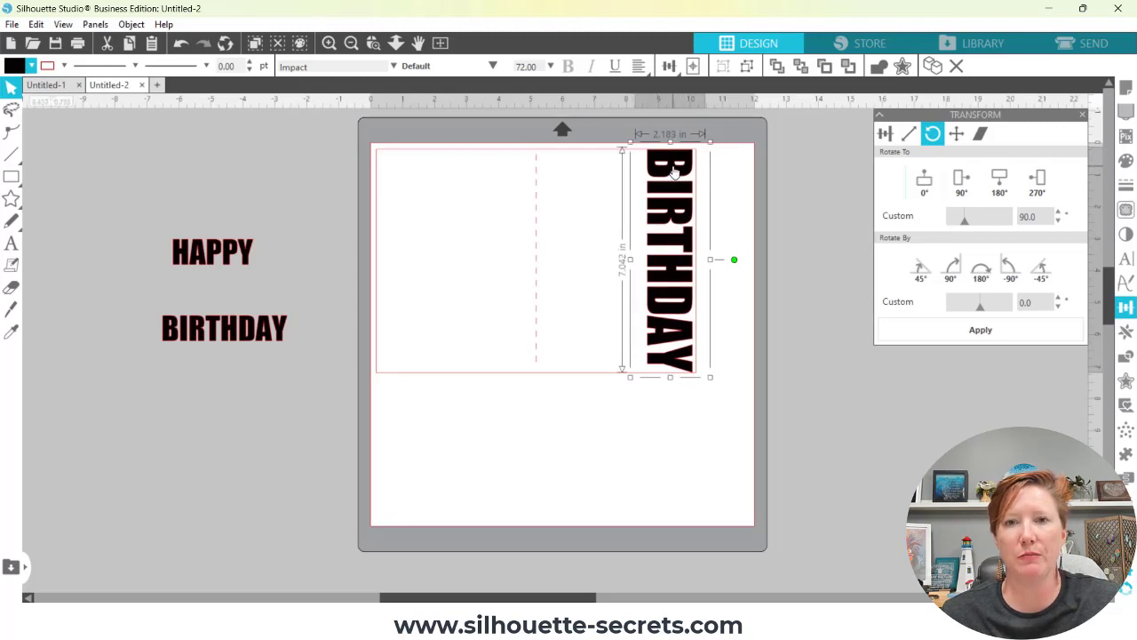
drag(664, 176, 664, 176)
drag(615, 116, 632, 184)
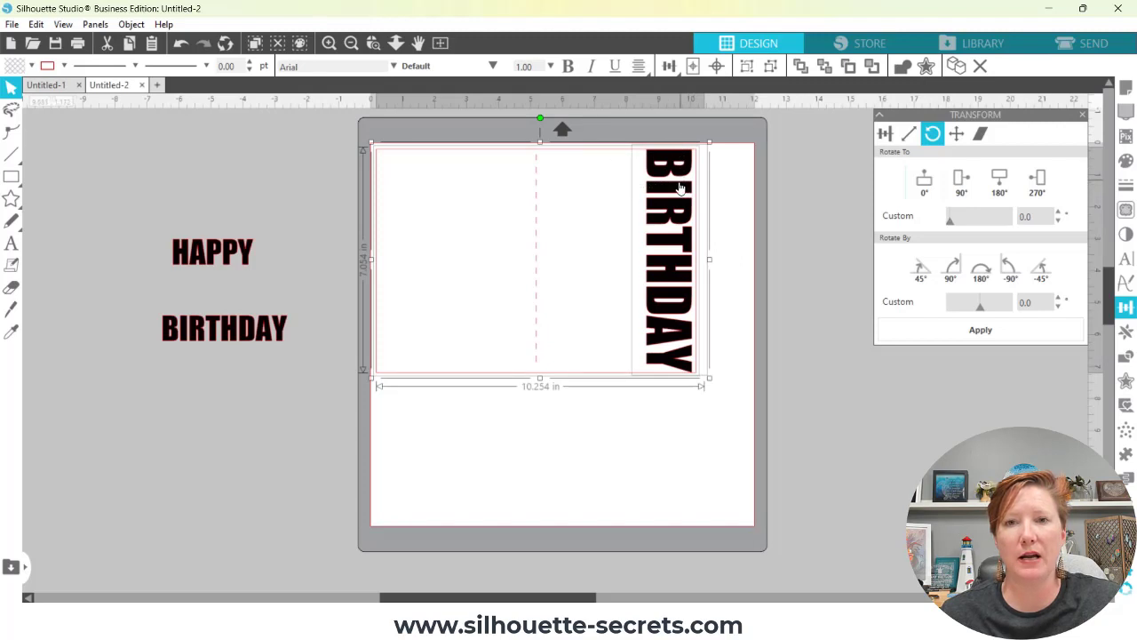
mouse_move(671, 68)
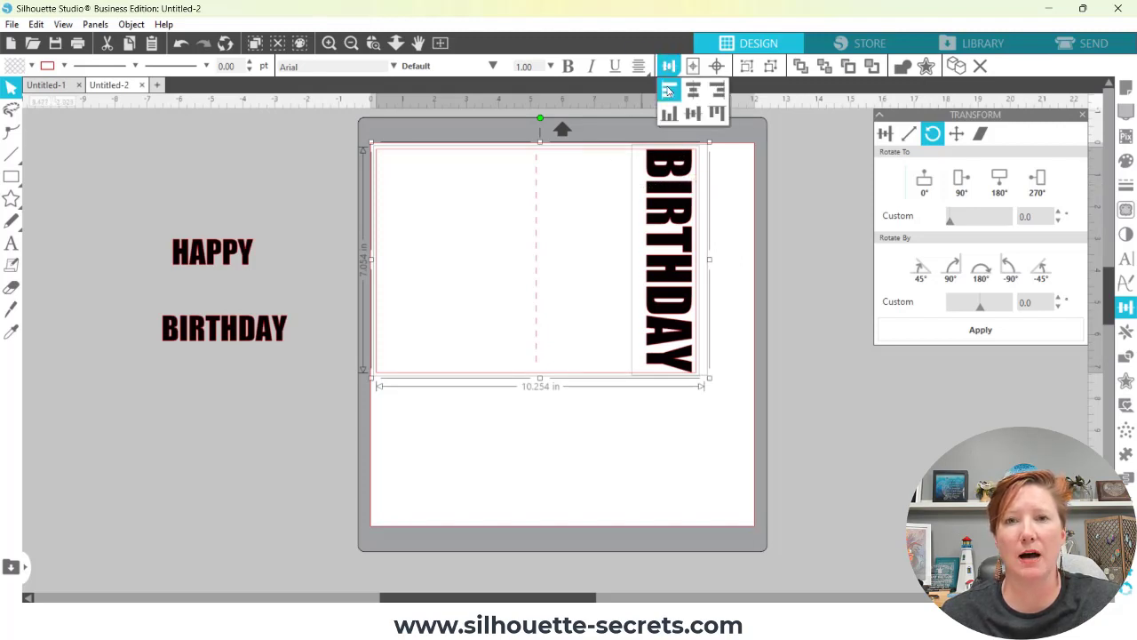
Right-align the card and vertical BIRTHDAY, then place a spare vertical BIRTHDAY left of the mat
click(720, 94)
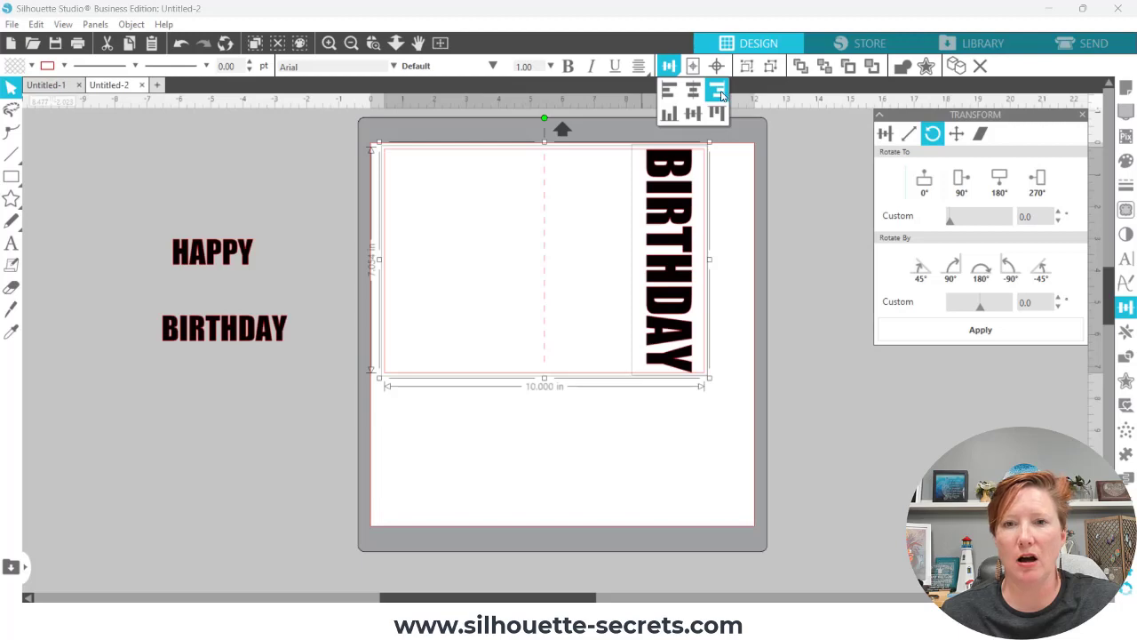
click(739, 160)
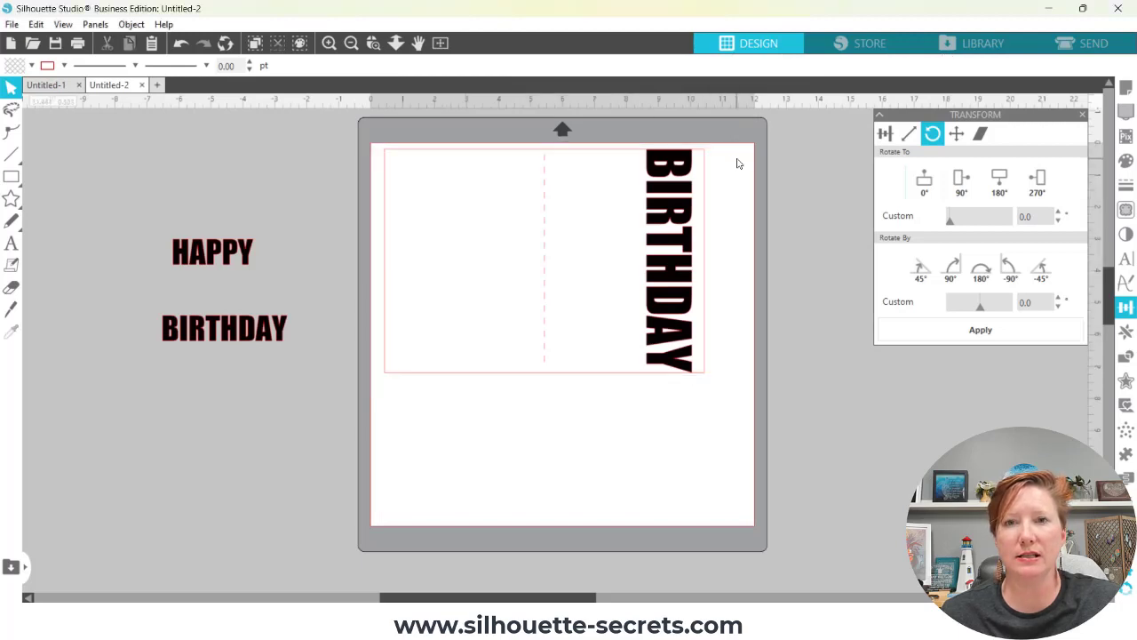
click(680, 191)
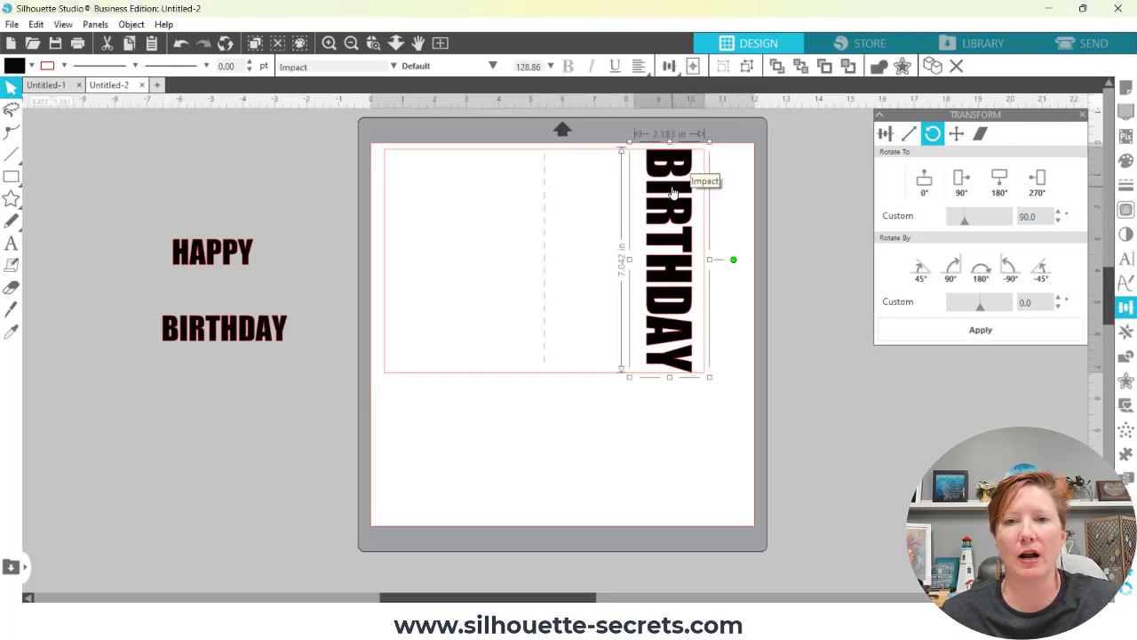
drag(668, 192, 230, 406)
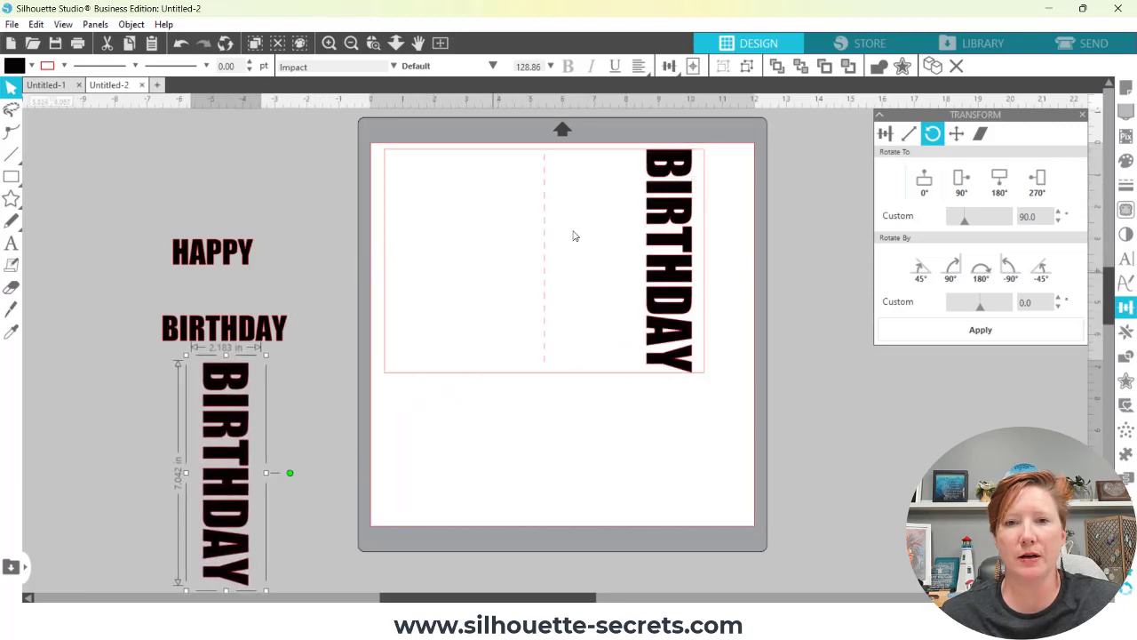
click(683, 206)
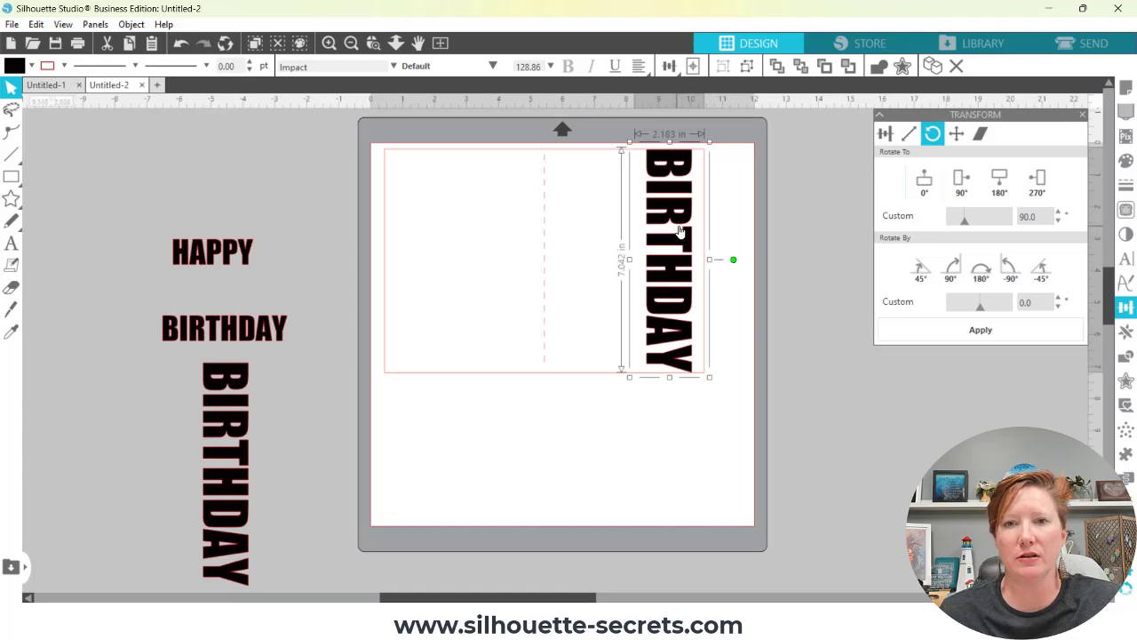
Convert the card's vertical BIRTHDAY to a path and align it flush with the card's right edge
right_click(682, 234)
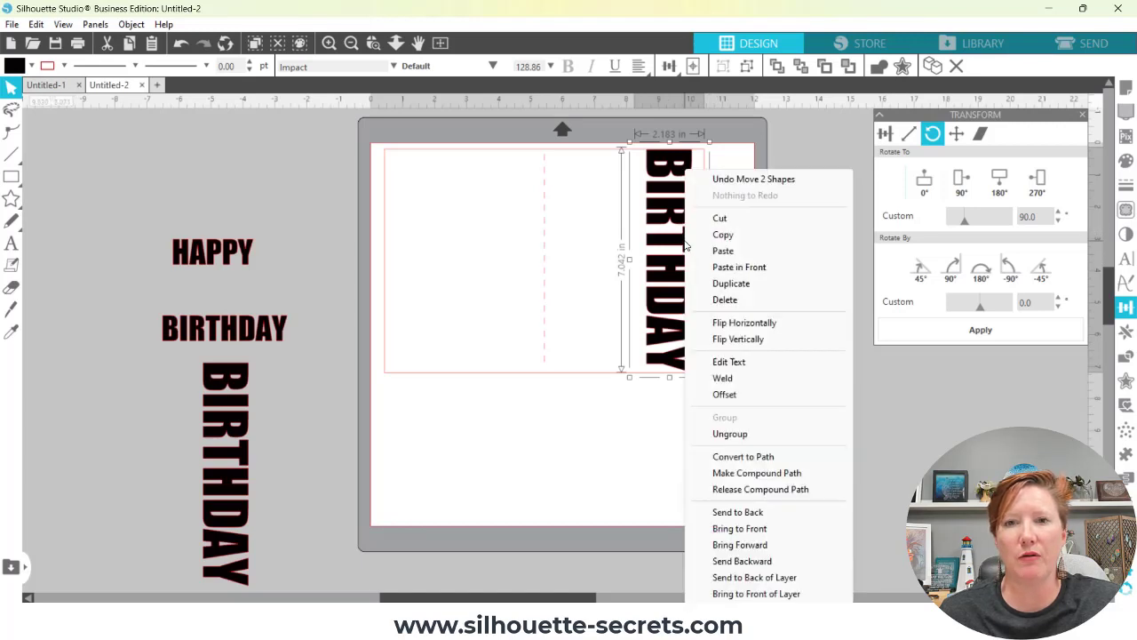
click(723, 457)
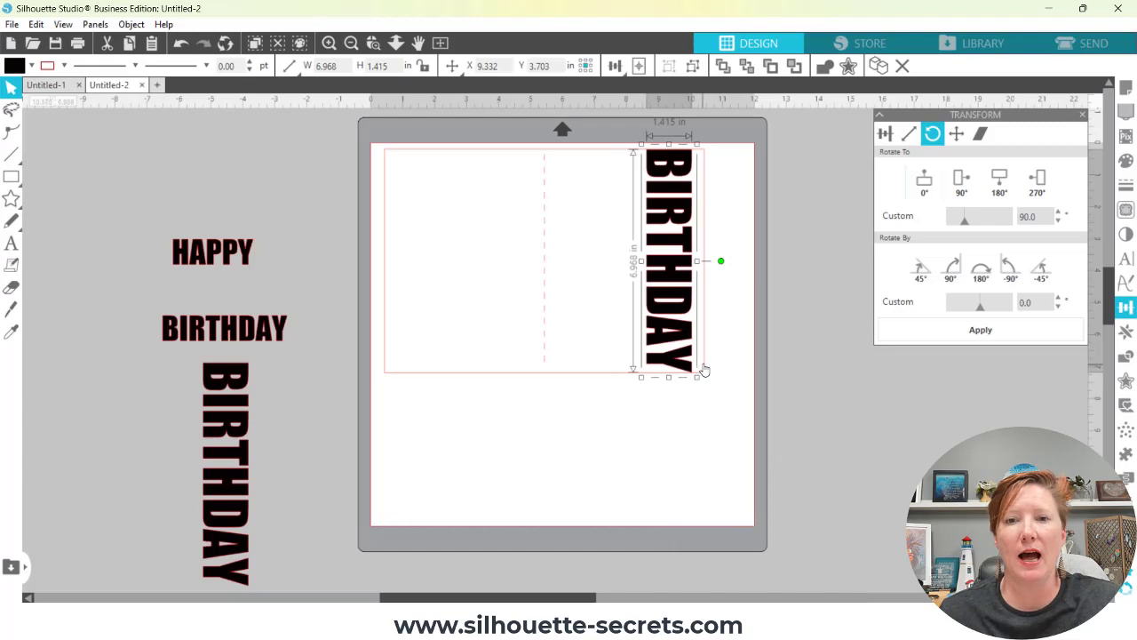
drag(620, 124, 694, 220)
click(615, 66)
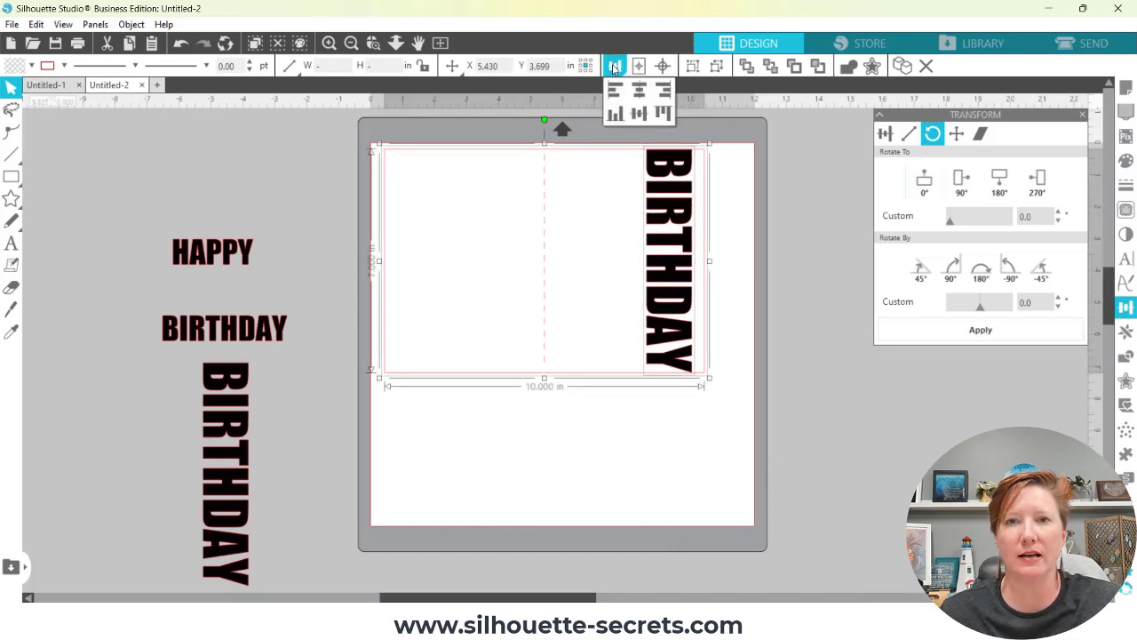
click(663, 91)
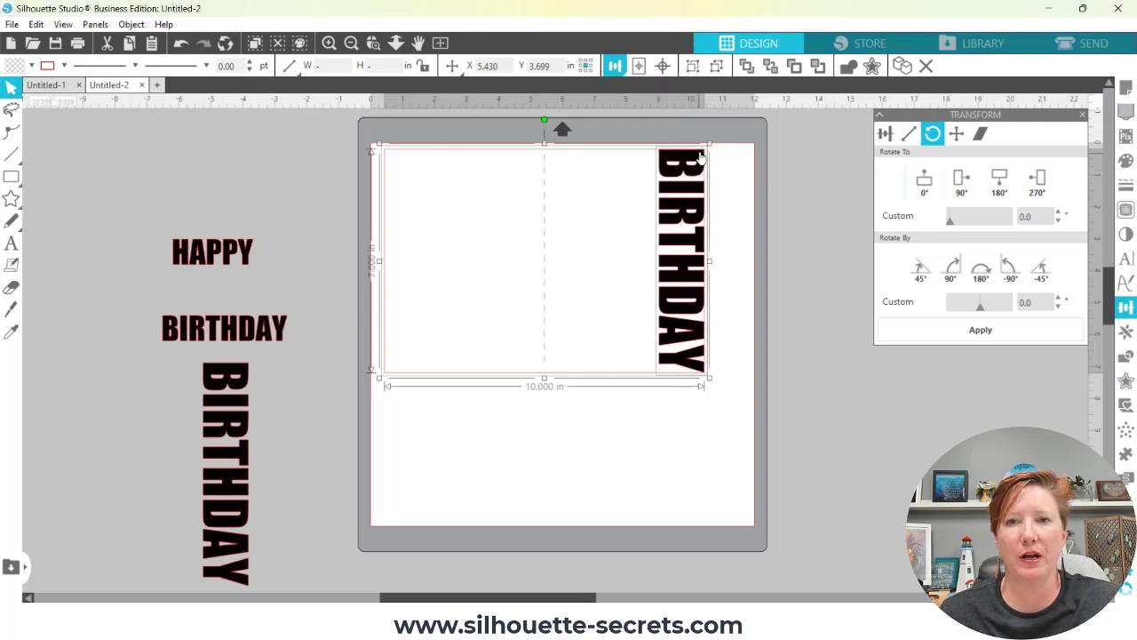
click(244, 401)
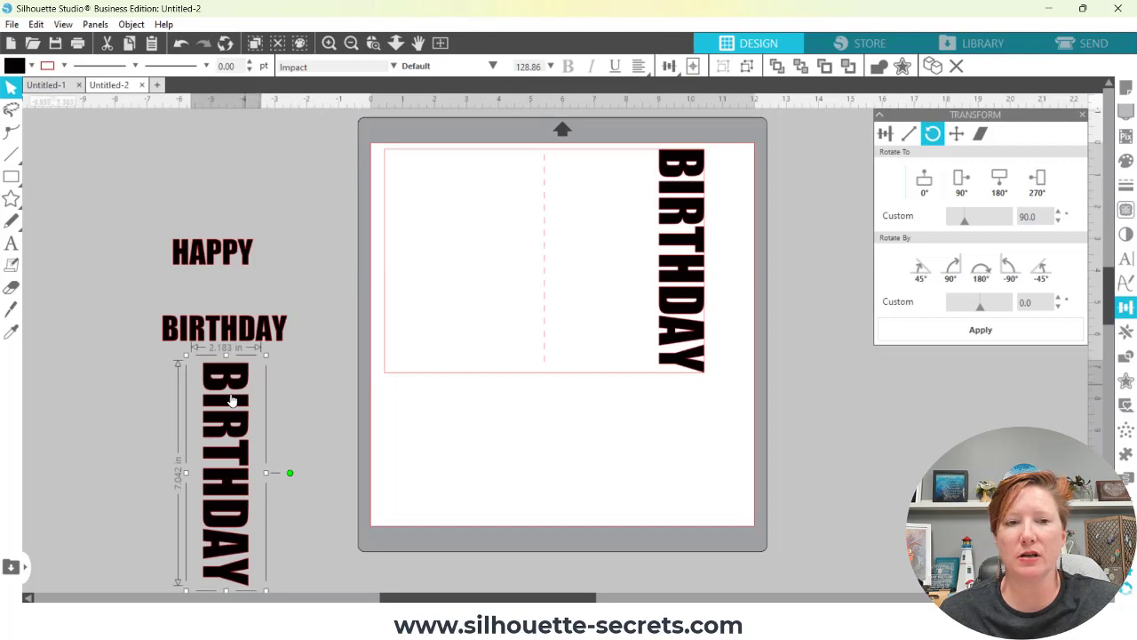
Arrange the spare horizontal and vertical BIRTHDAY copies beside HAPPY, then select the card outline
drag(234, 395, 330, 285)
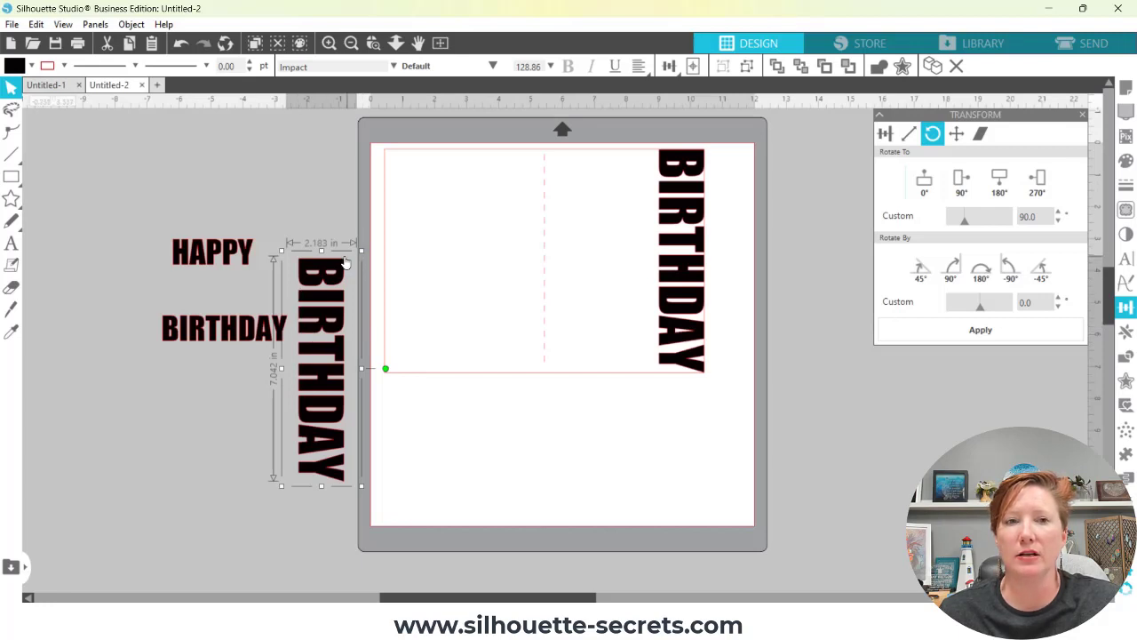
drag(257, 327, 207, 296)
click(311, 296)
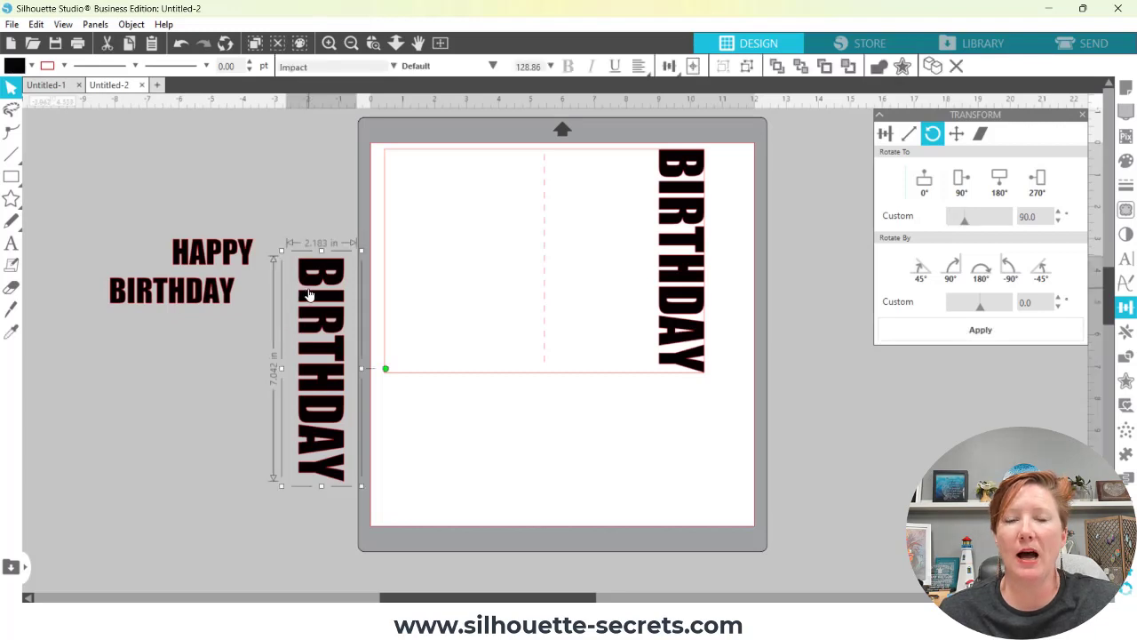
drag(325, 300, 302, 269)
click(278, 224)
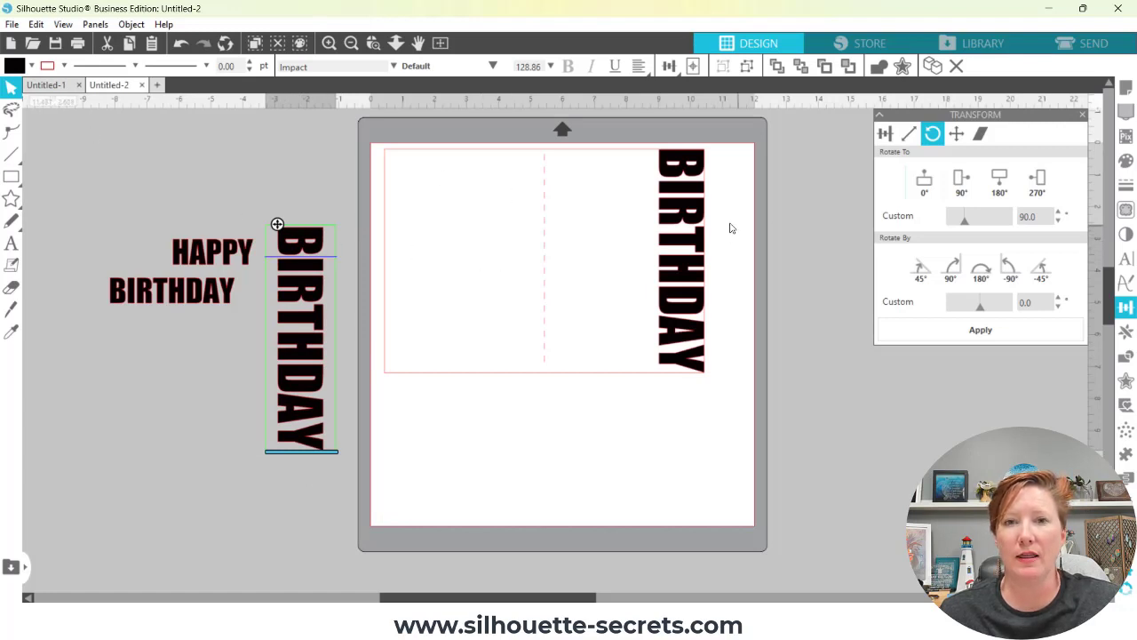
click(693, 215)
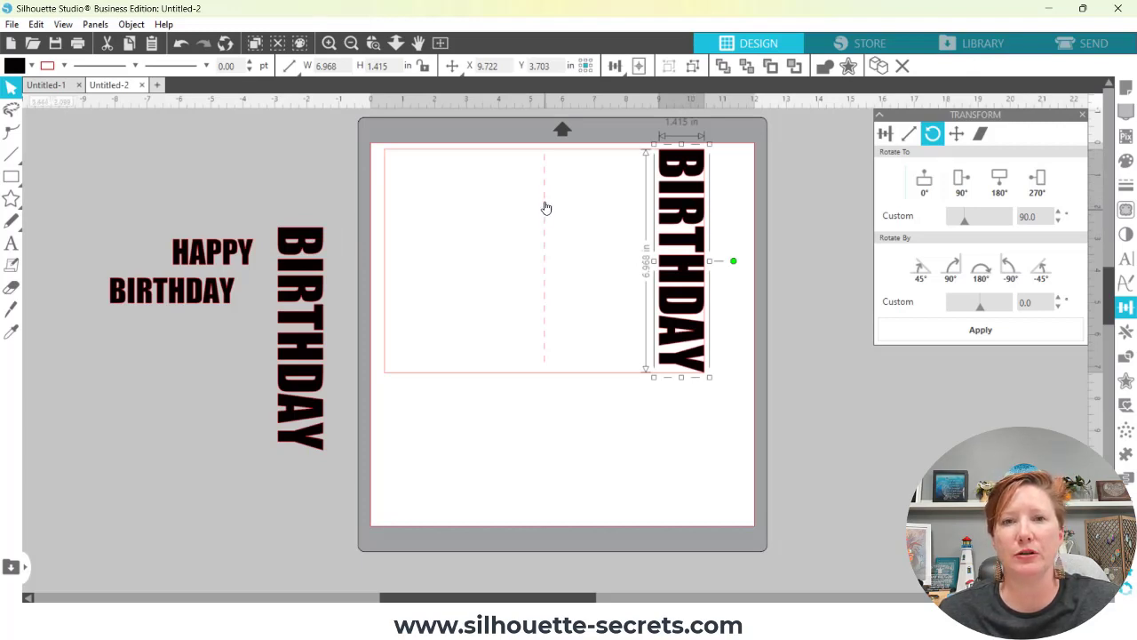
click(544, 156)
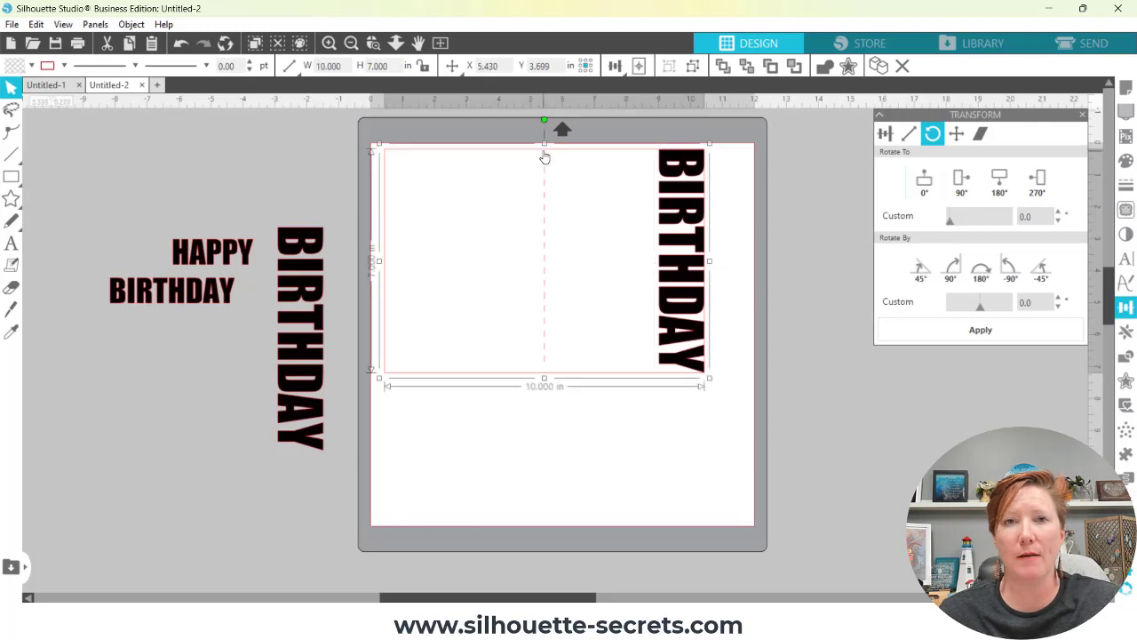
Ungroup the card into its separate pieces
right_click(544, 157)
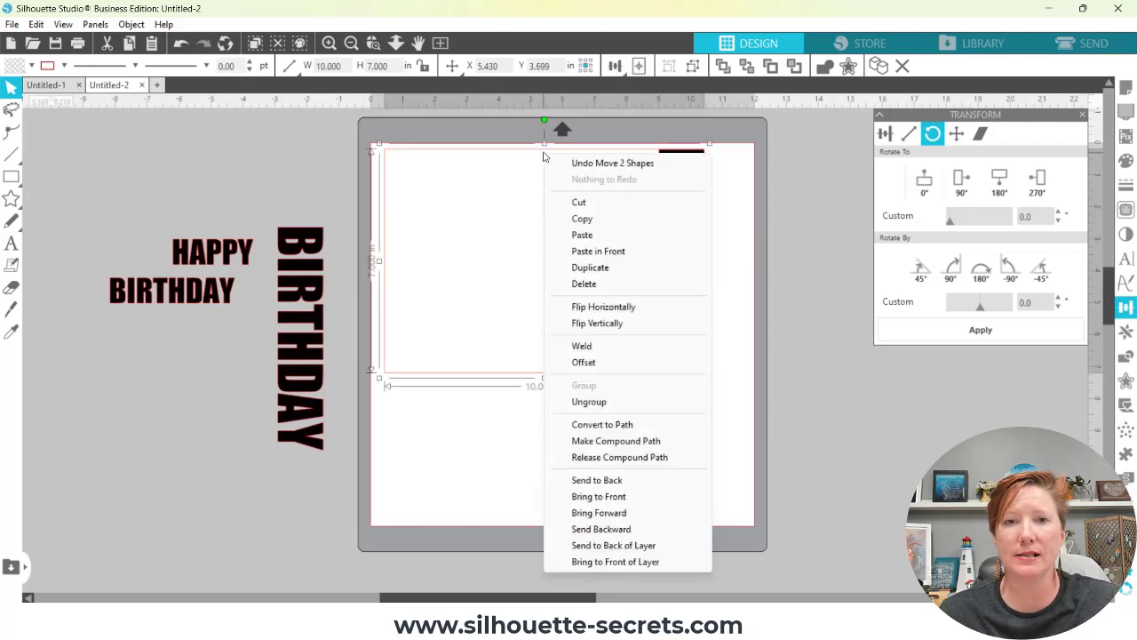
click(586, 401)
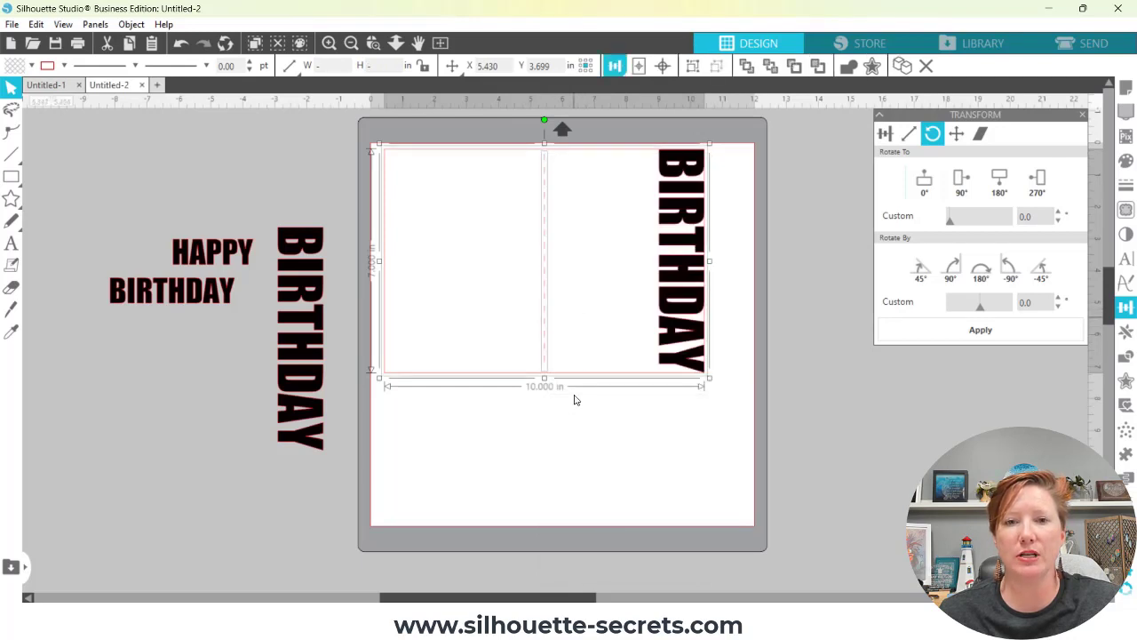
click(573, 432)
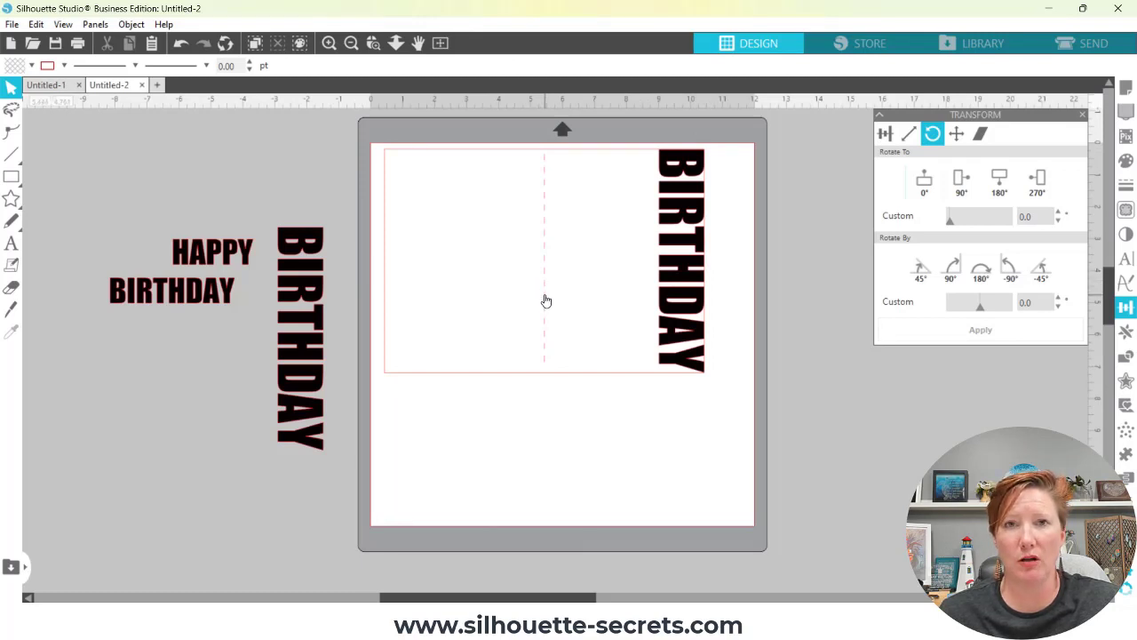
Narrow the card rectangle to 8.727 in so it meets BIRTHDAY, then add BIRTHDAY to the selection
click(706, 320)
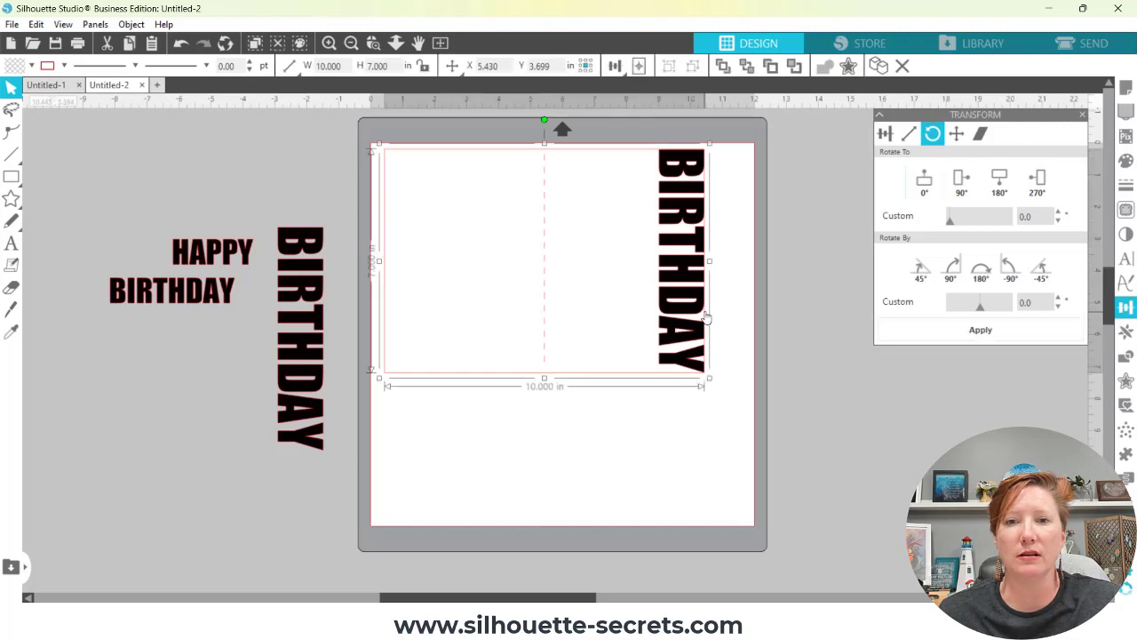
drag(708, 261, 671, 264)
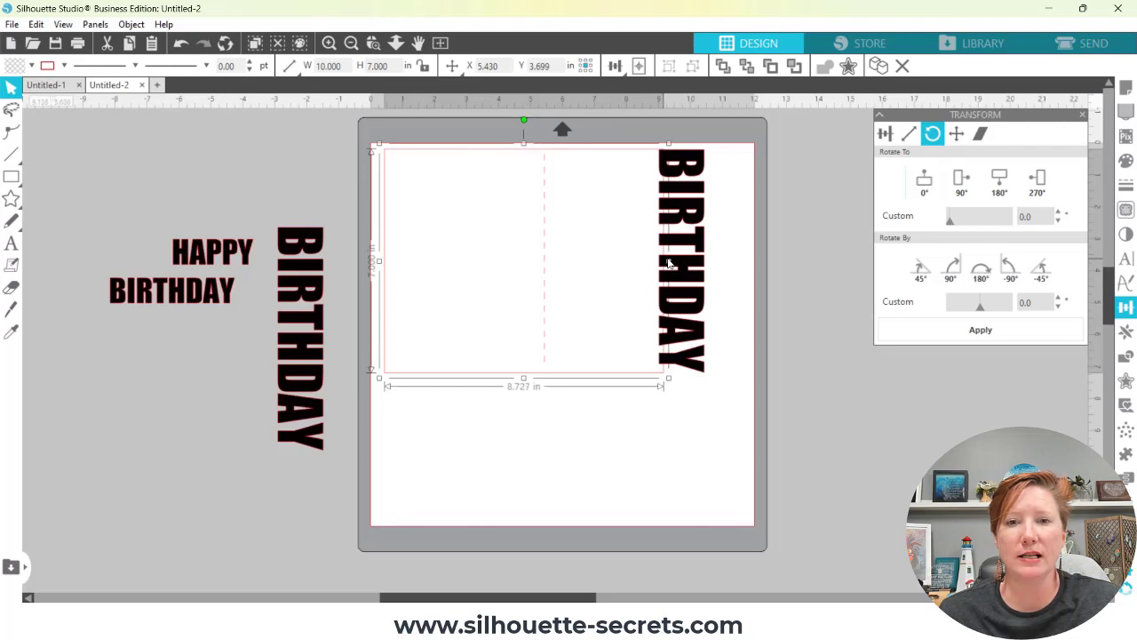
drag(669, 264, 669, 263)
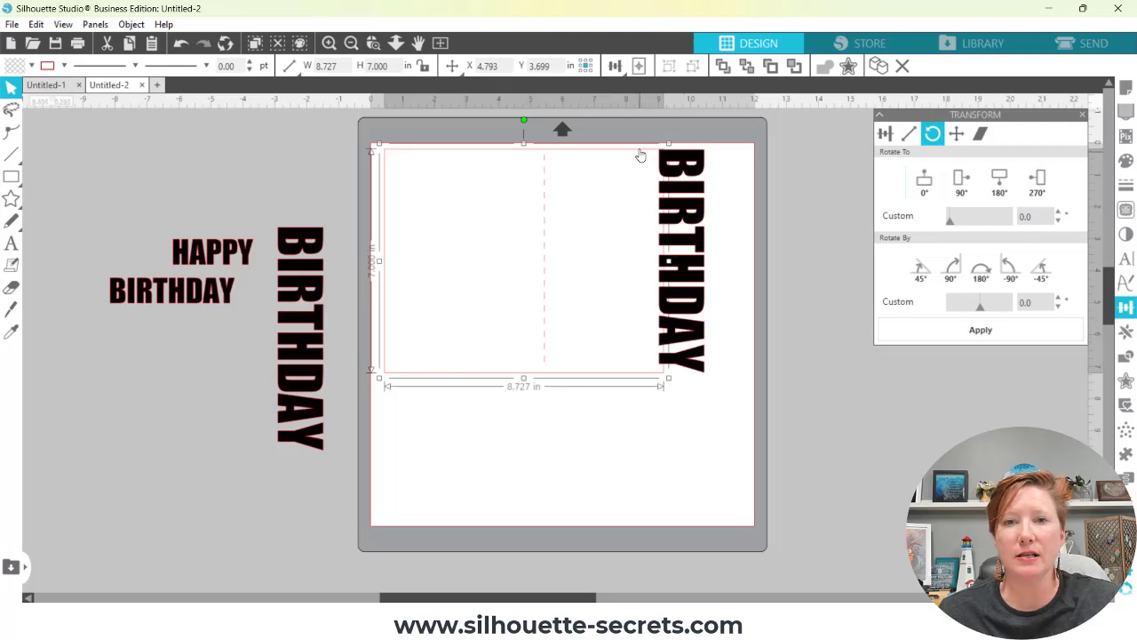
shift+click(701, 158)
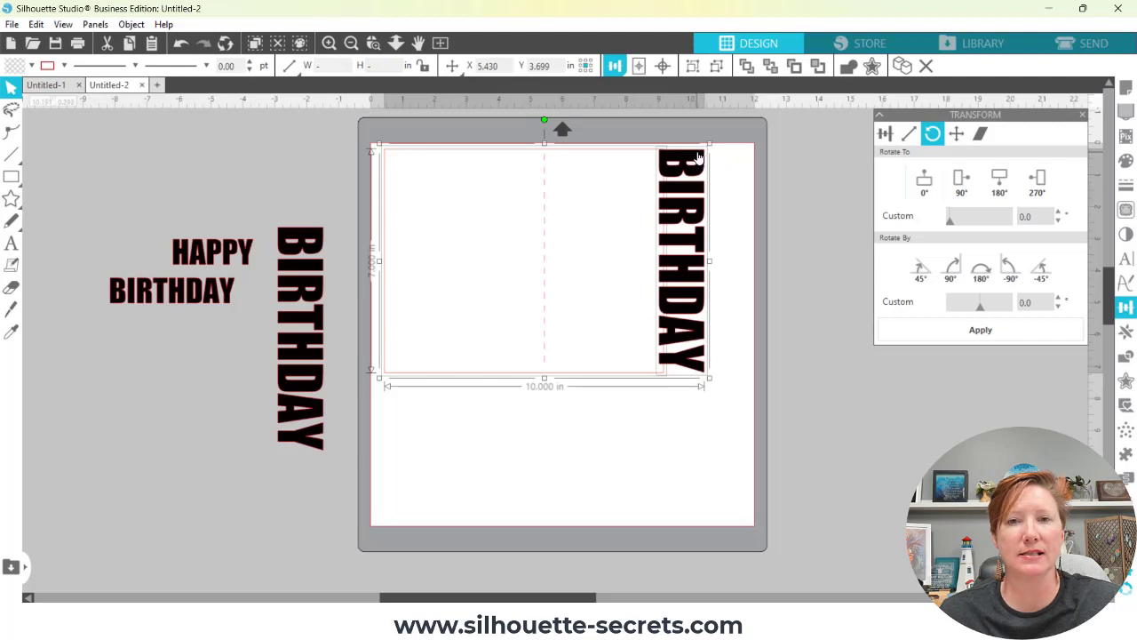
Weld the card rectangle and BIRTHDAY into one 10 x 7 in shape filled light grey
right_click(698, 157)
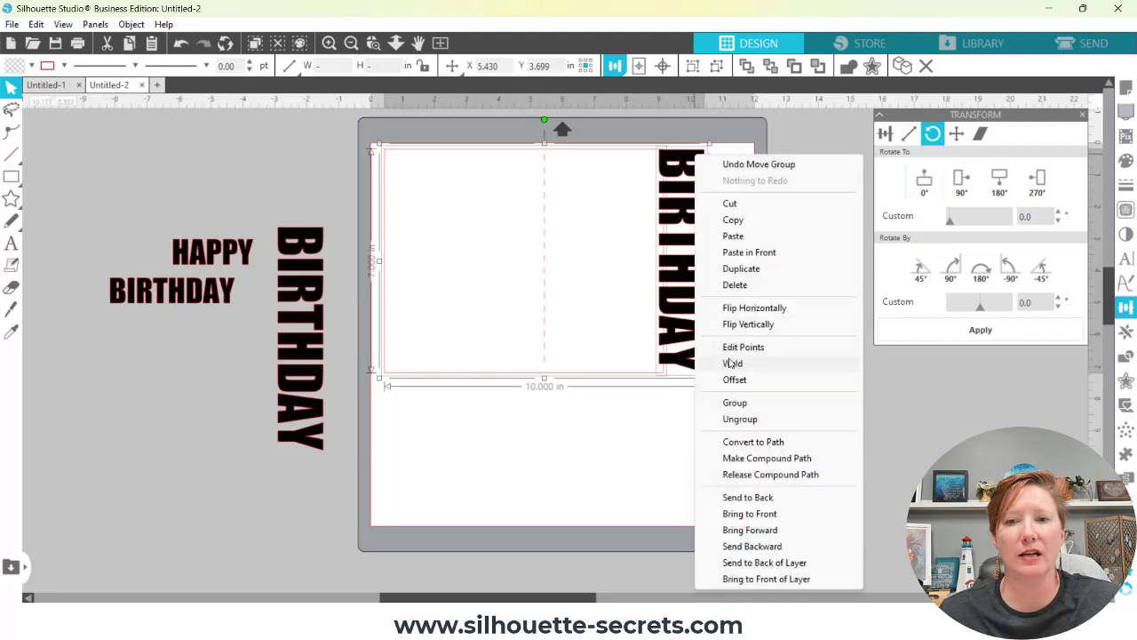
click(732, 363)
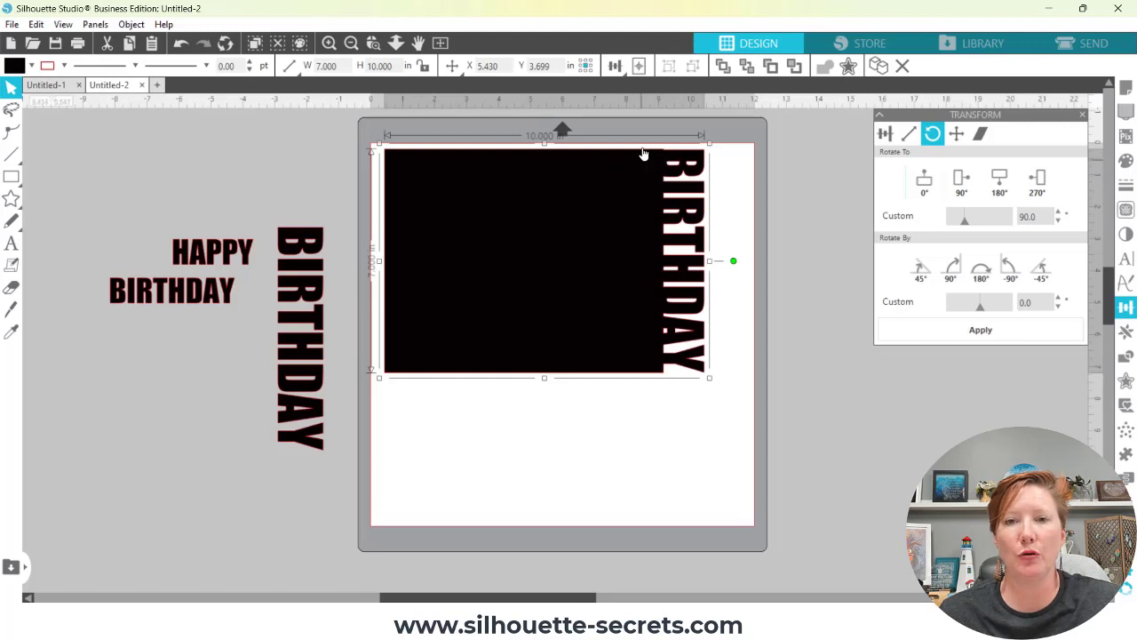
click(31, 66)
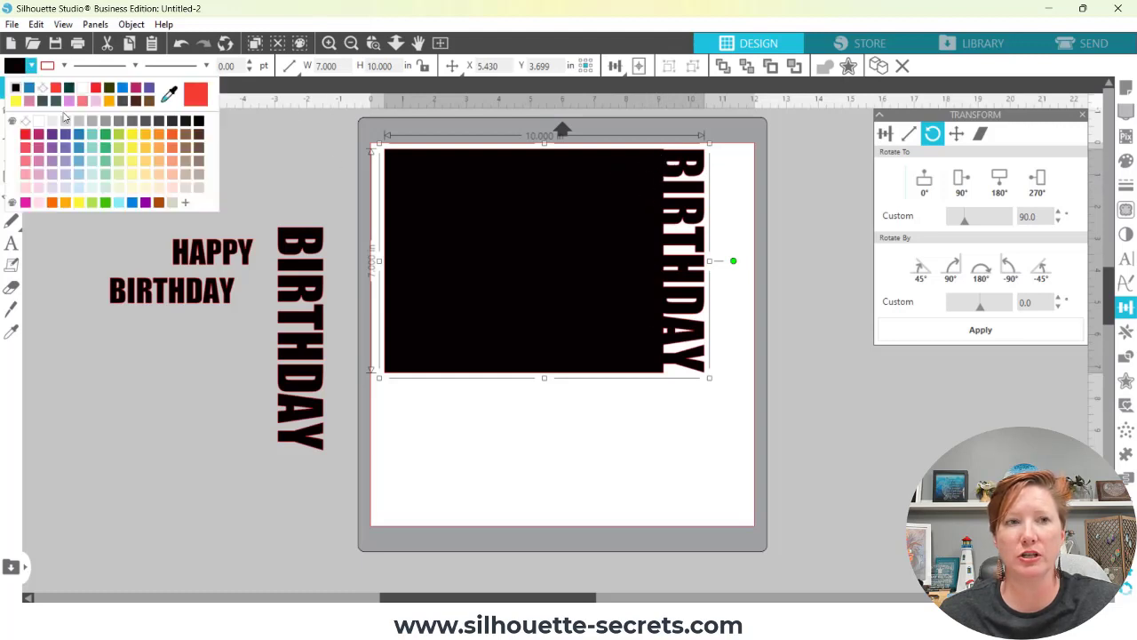
click(68, 122)
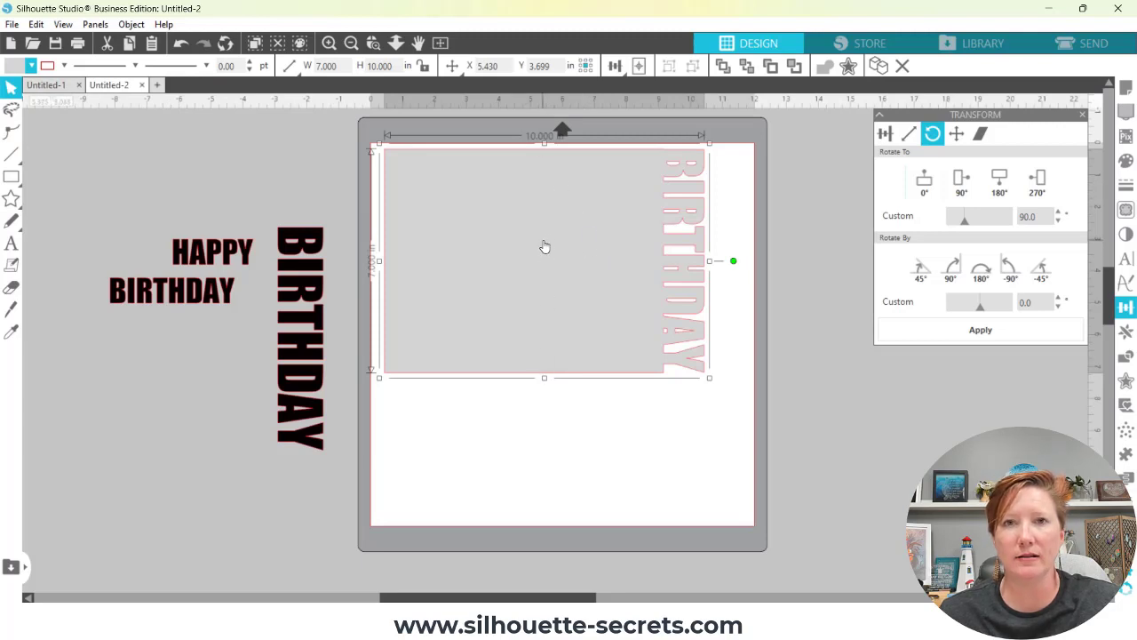
Send the grey card shape to the back and group it with the dashed fold line
right_click(608, 238)
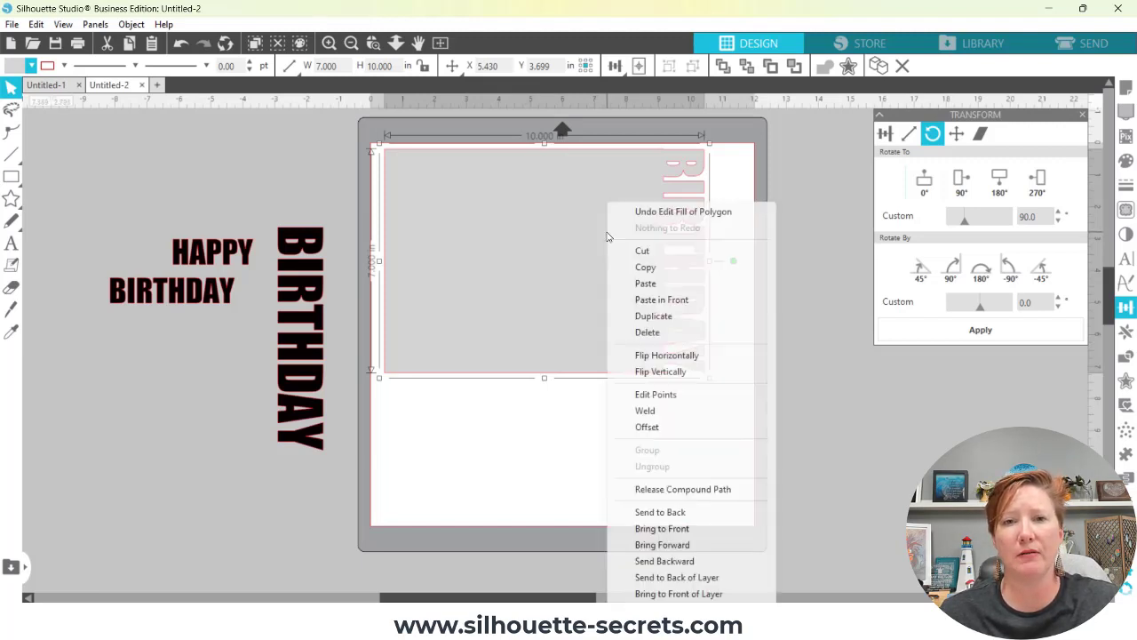
click(658, 514)
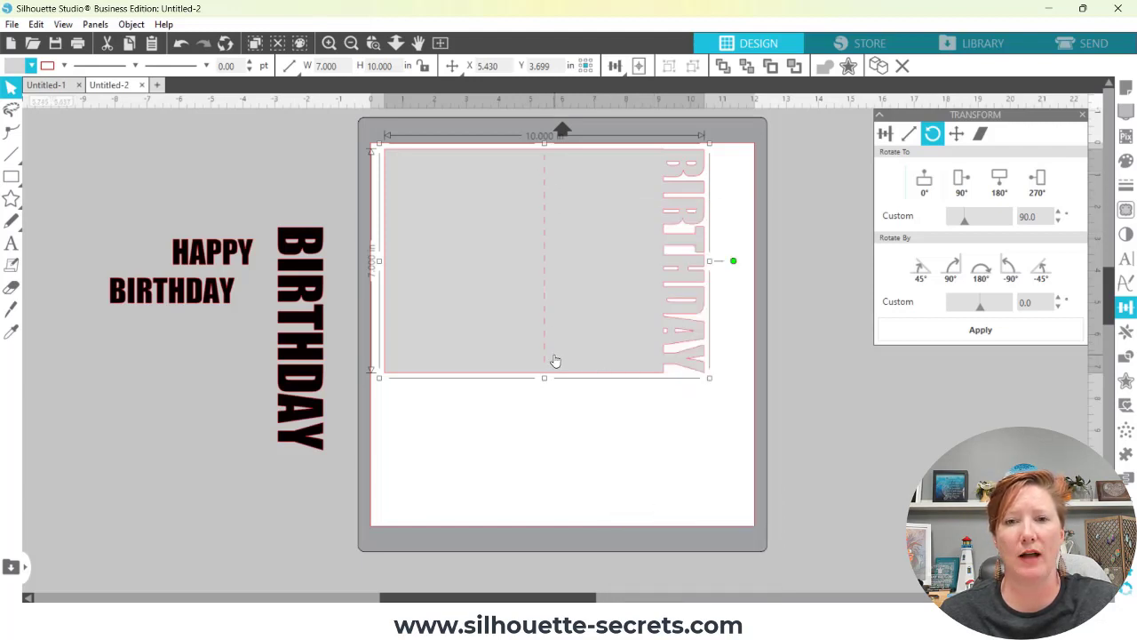
drag(597, 409, 513, 189)
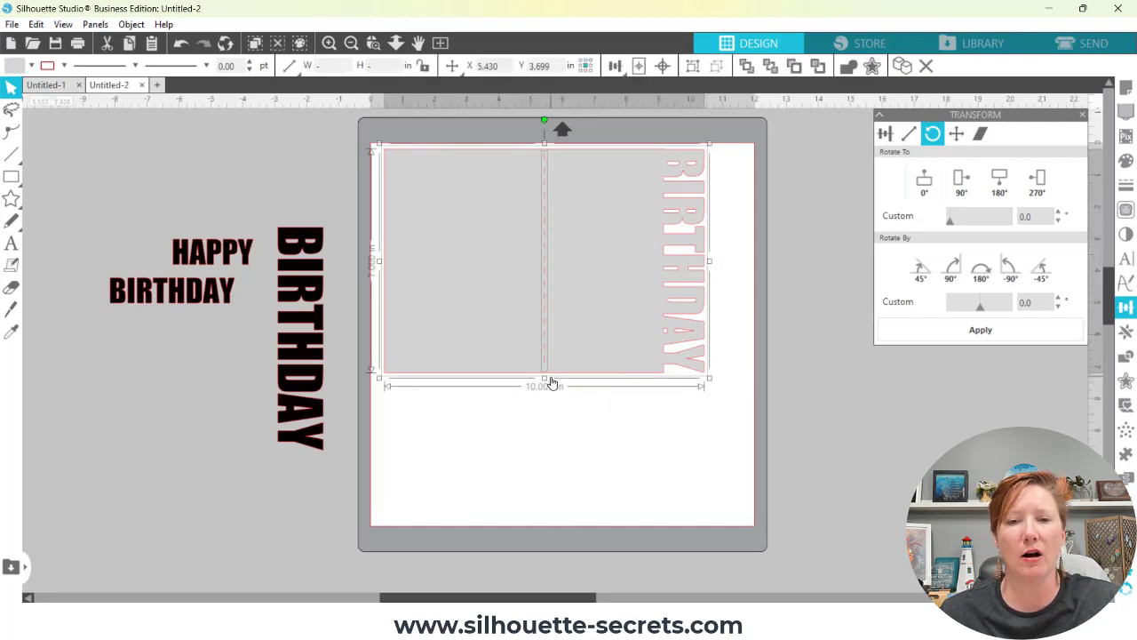
right_click(575, 266)
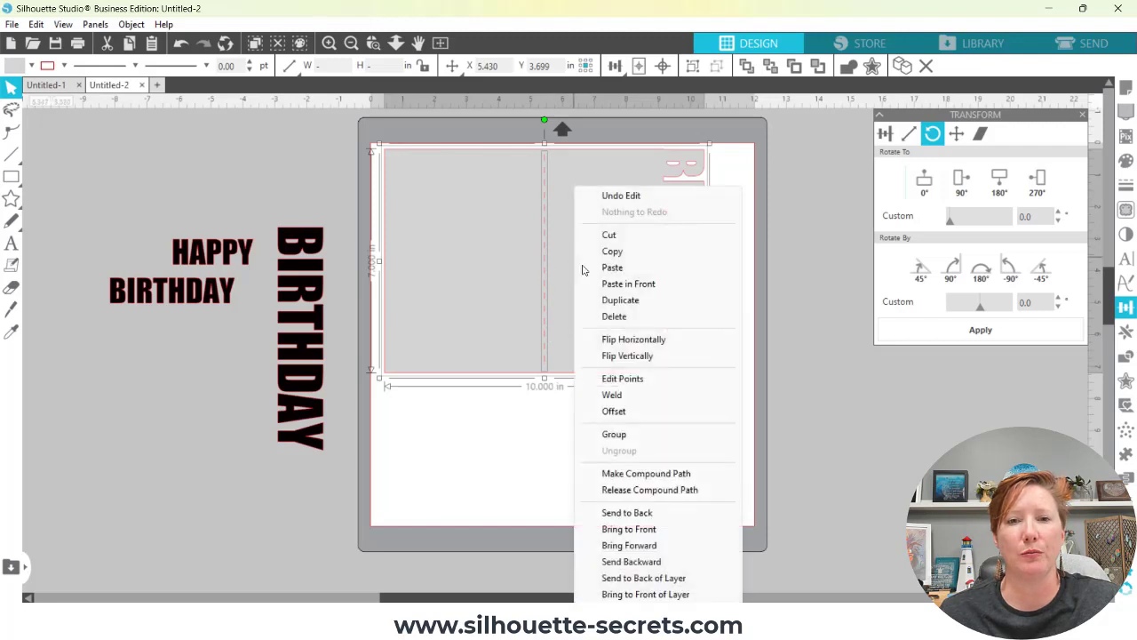
click(613, 435)
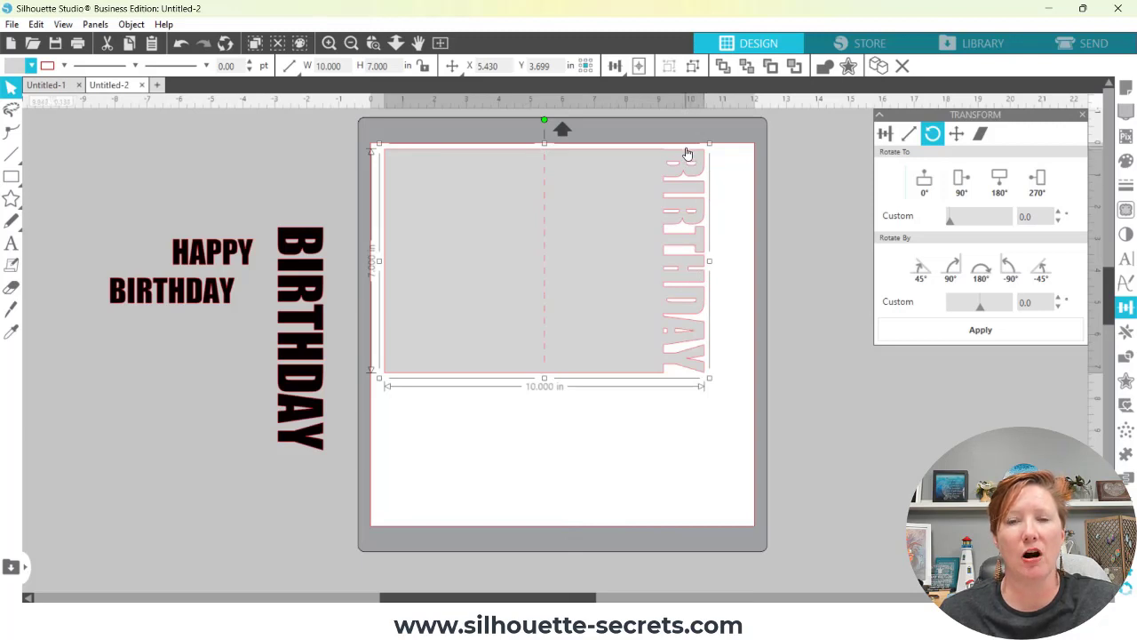
click(373, 42)
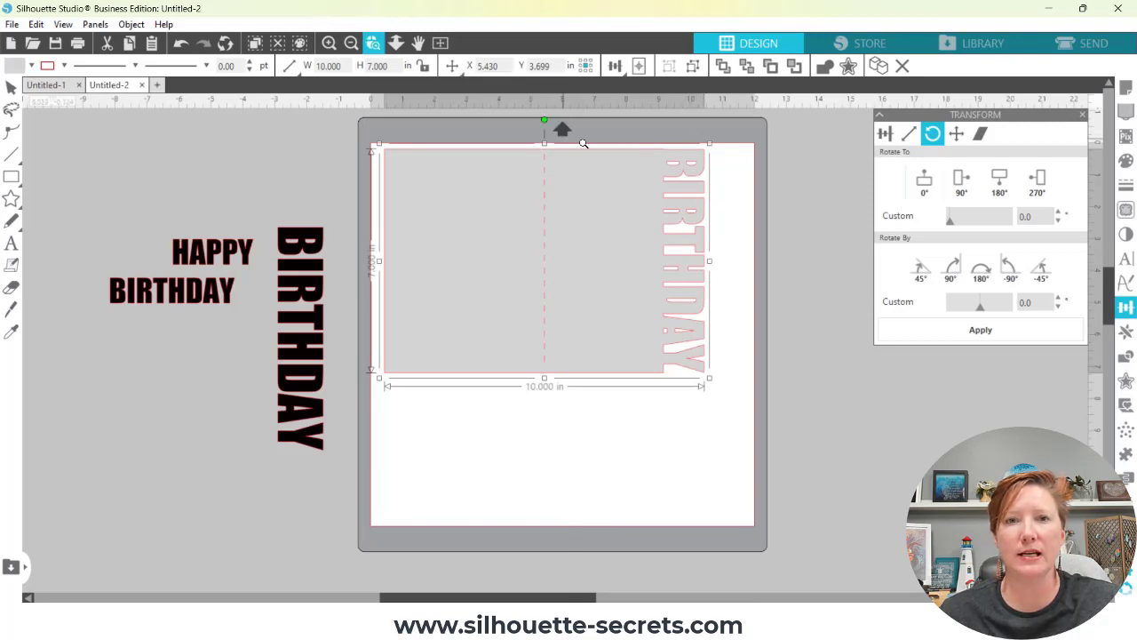
Zoom in to inspect the BIRTHDAY edge, fit the mat back in view, and open the Move panel
drag(713, 196, 755, 236)
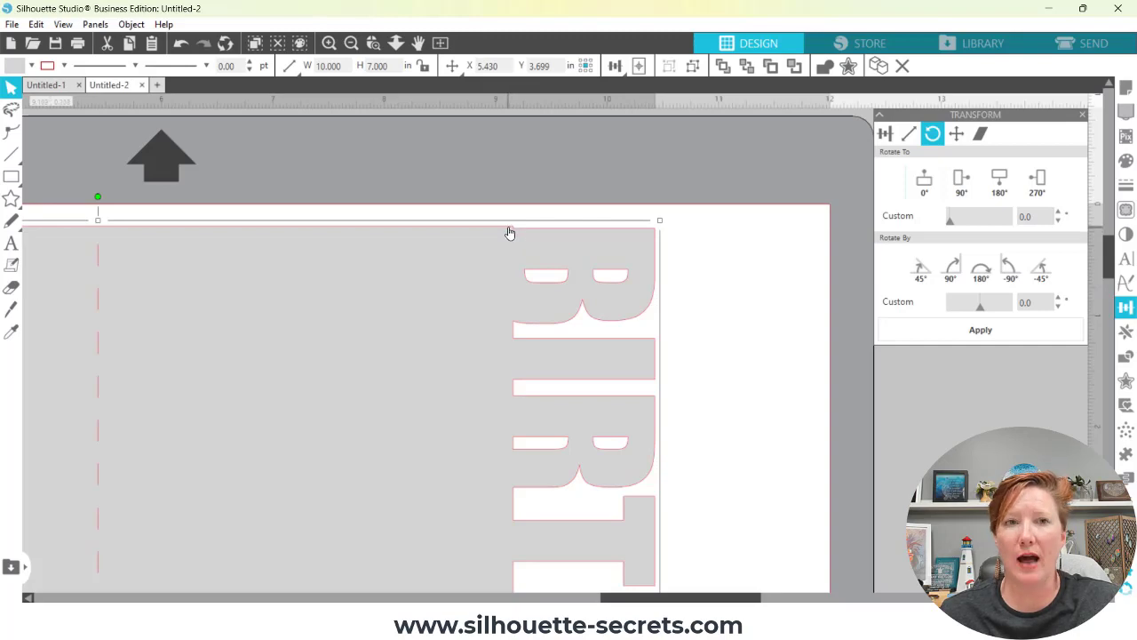
click(351, 43)
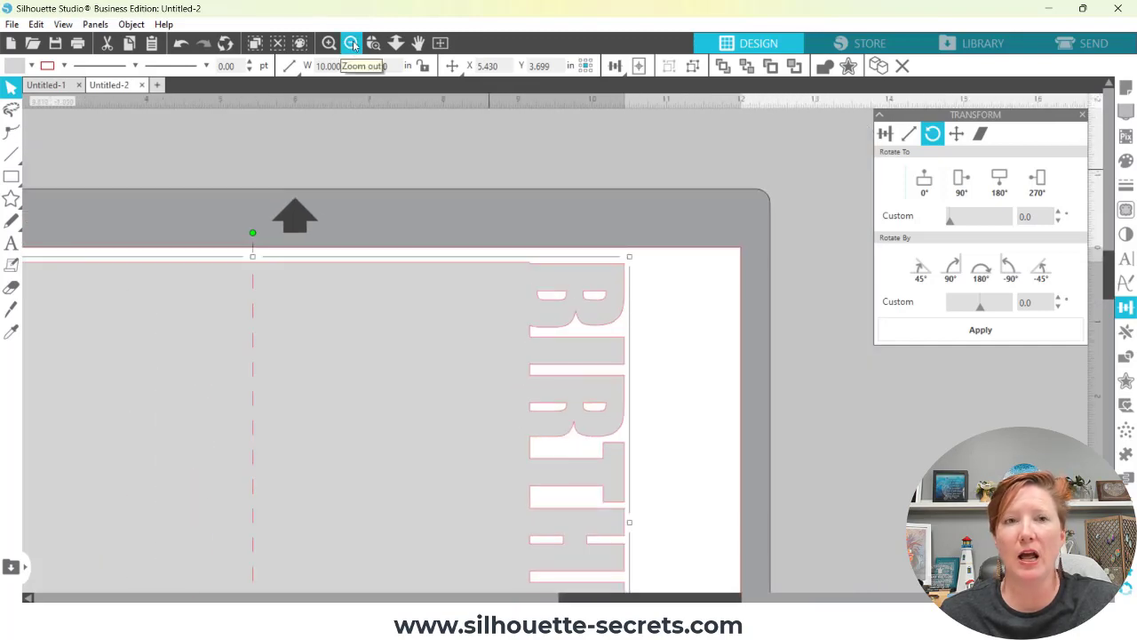
click(351, 43)
drag(510, 310, 646, 240)
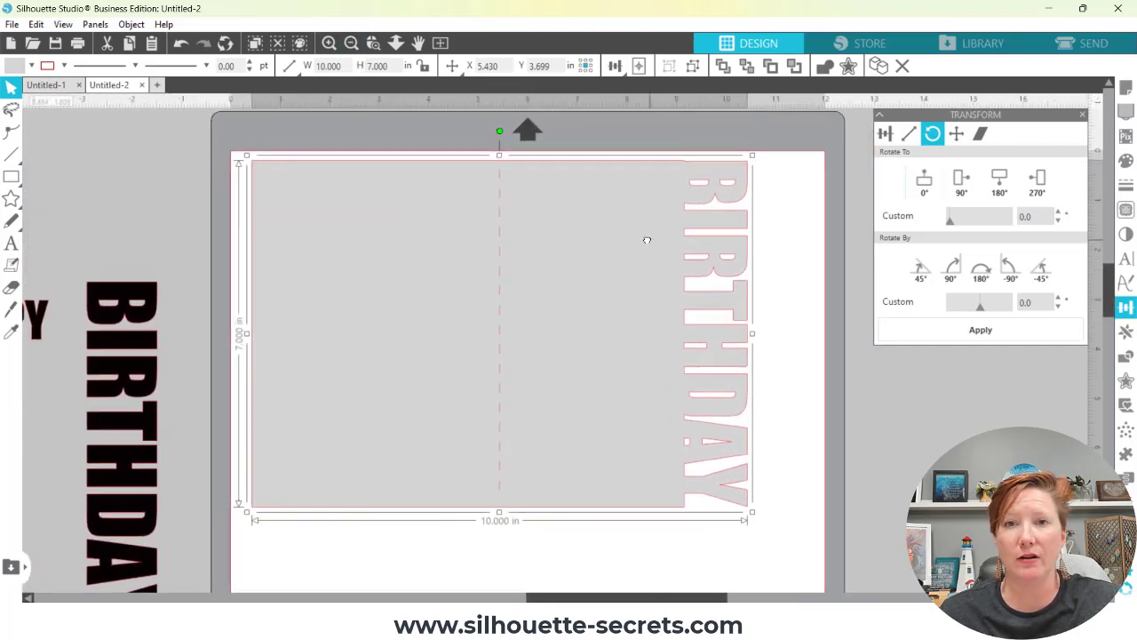
click(441, 43)
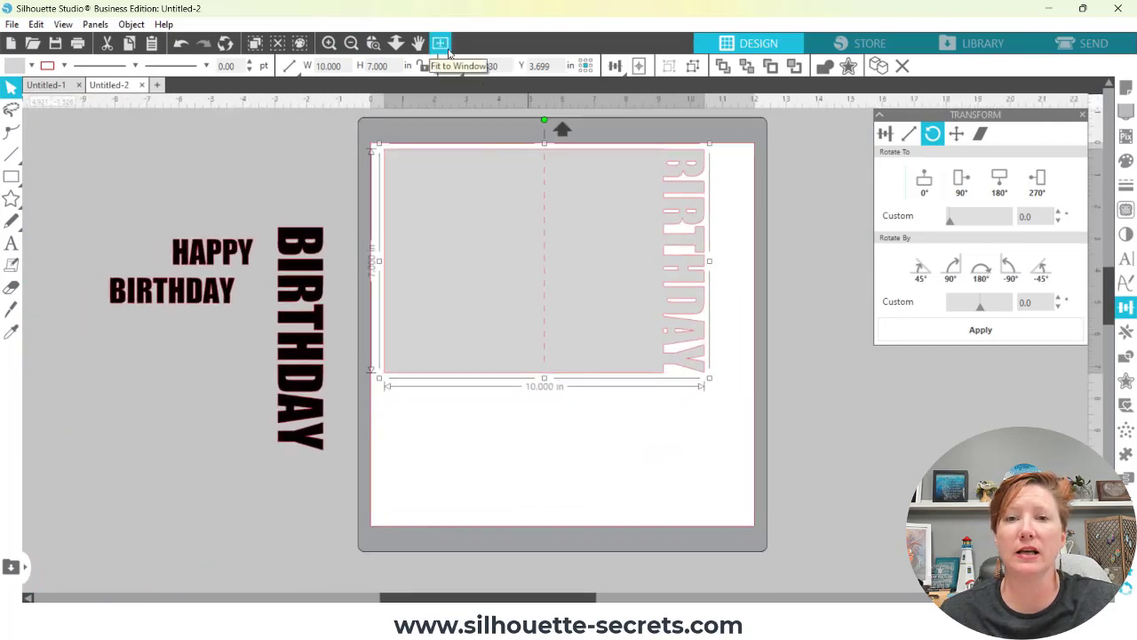
click(452, 65)
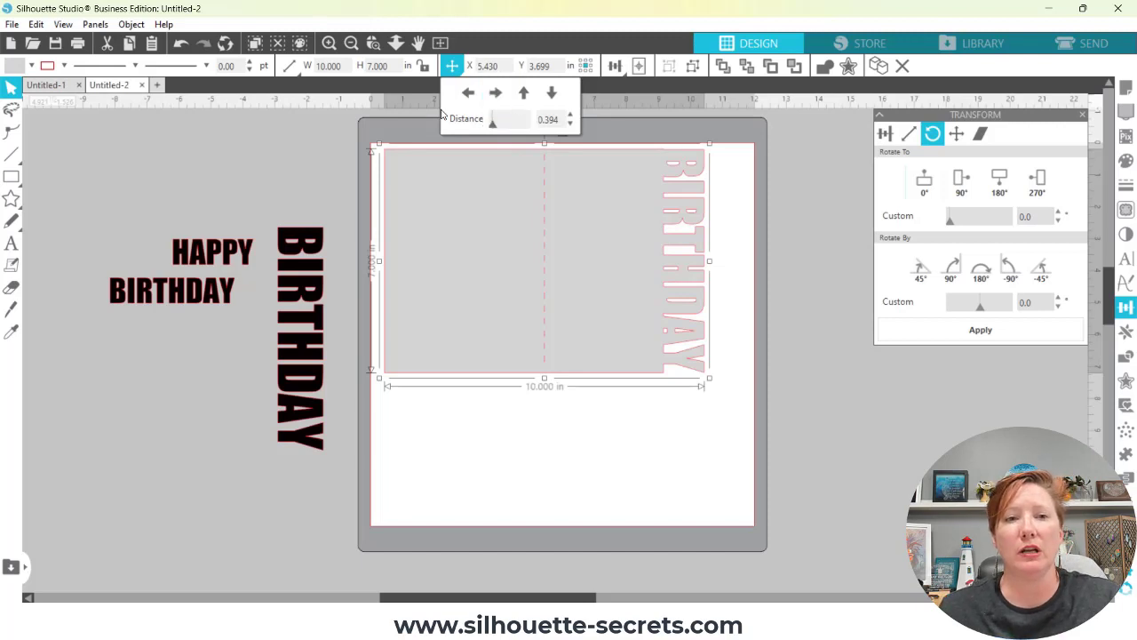
Move the HAPPY text onto the top of the card's right front panel
click(226, 255)
drag(229, 256, 659, 218)
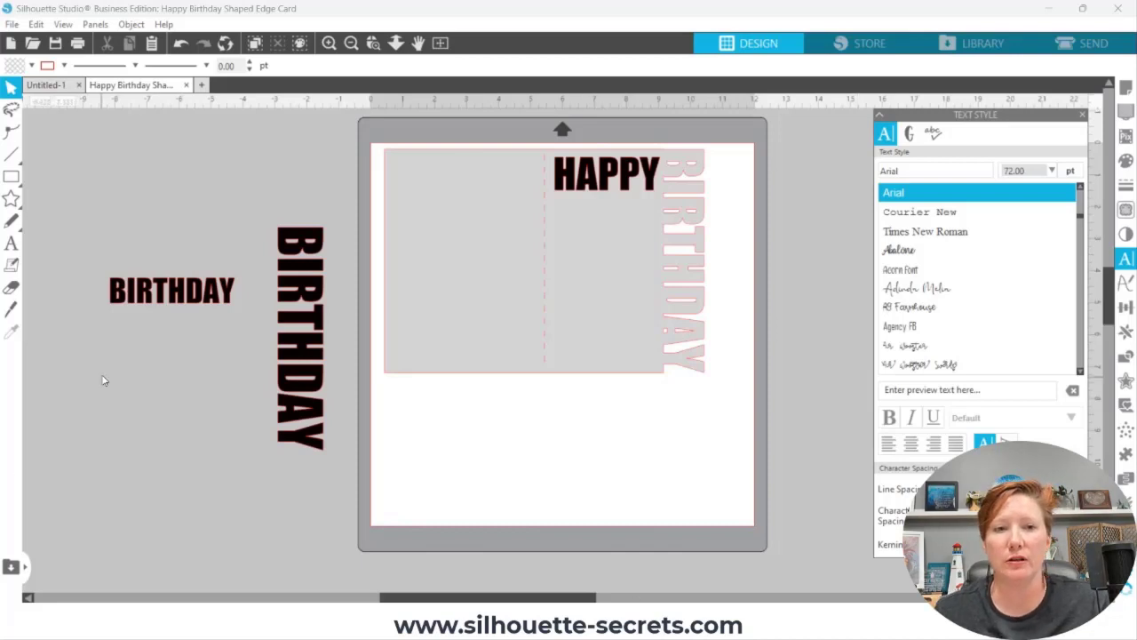
Place the vertical BIRTHDAY on the card's right edge and fill it red
click(302, 292)
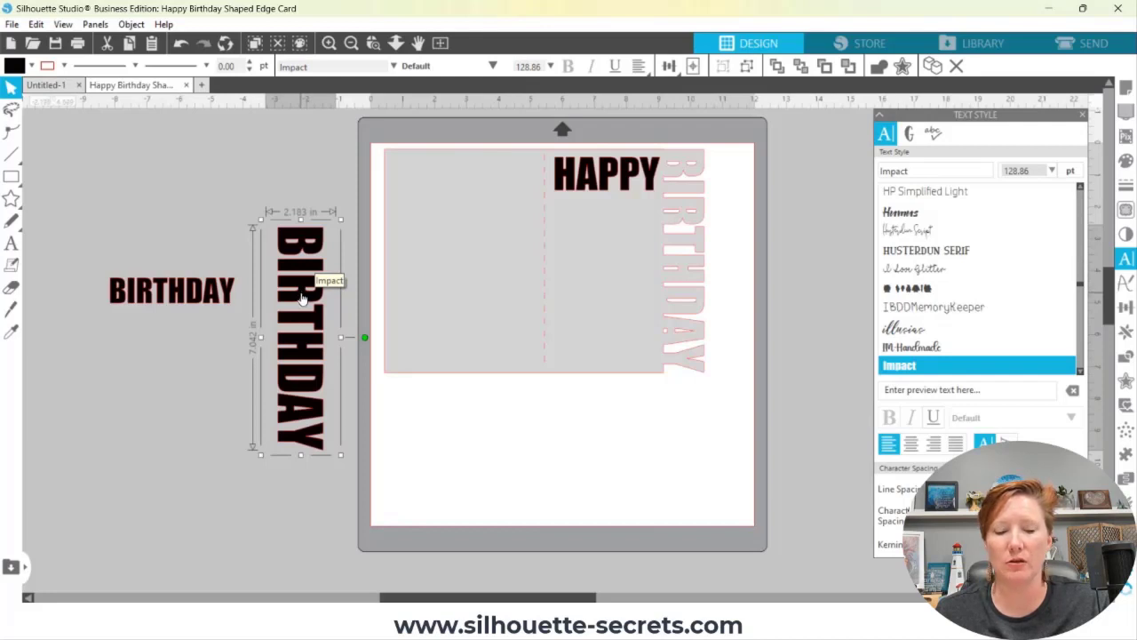
drag(302, 298, 744, 229)
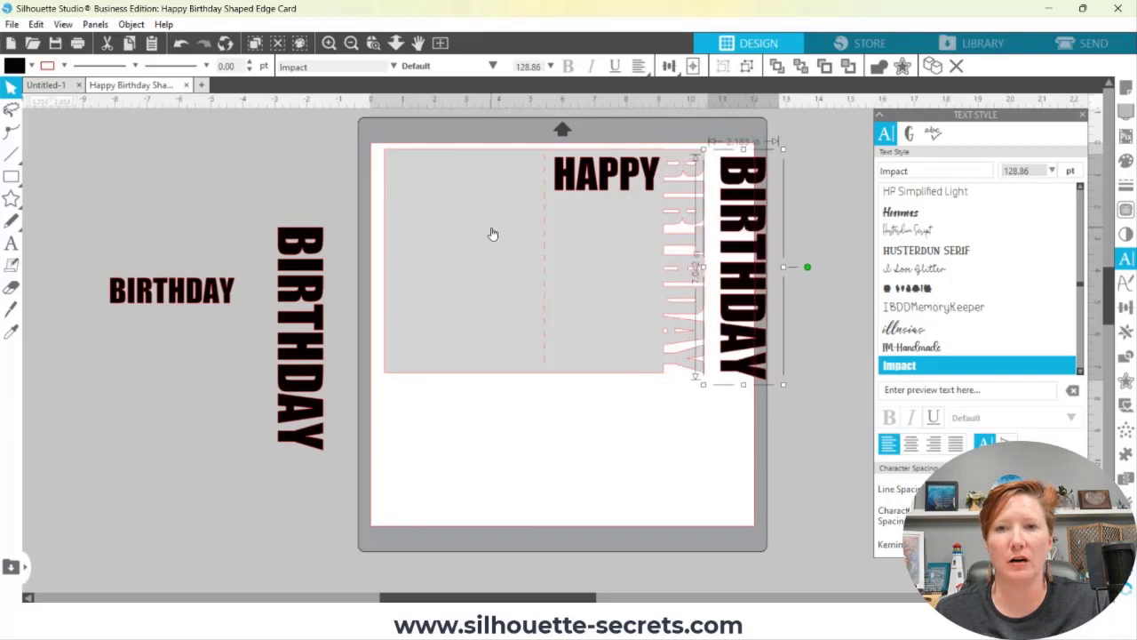
click(32, 67)
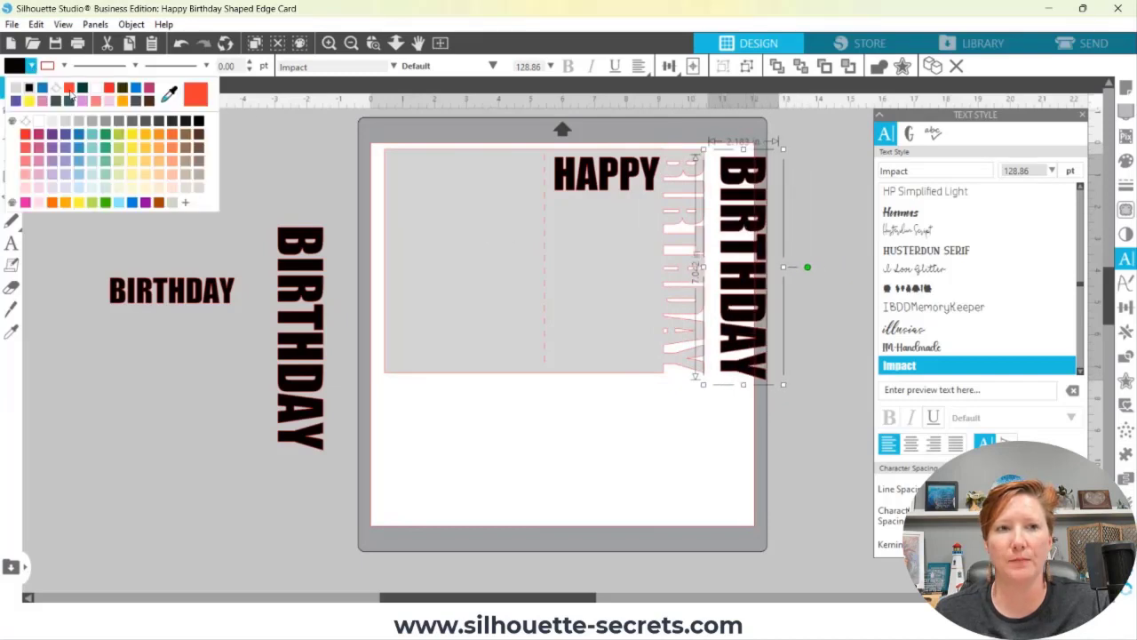
click(69, 87)
drag(765, 199, 699, 191)
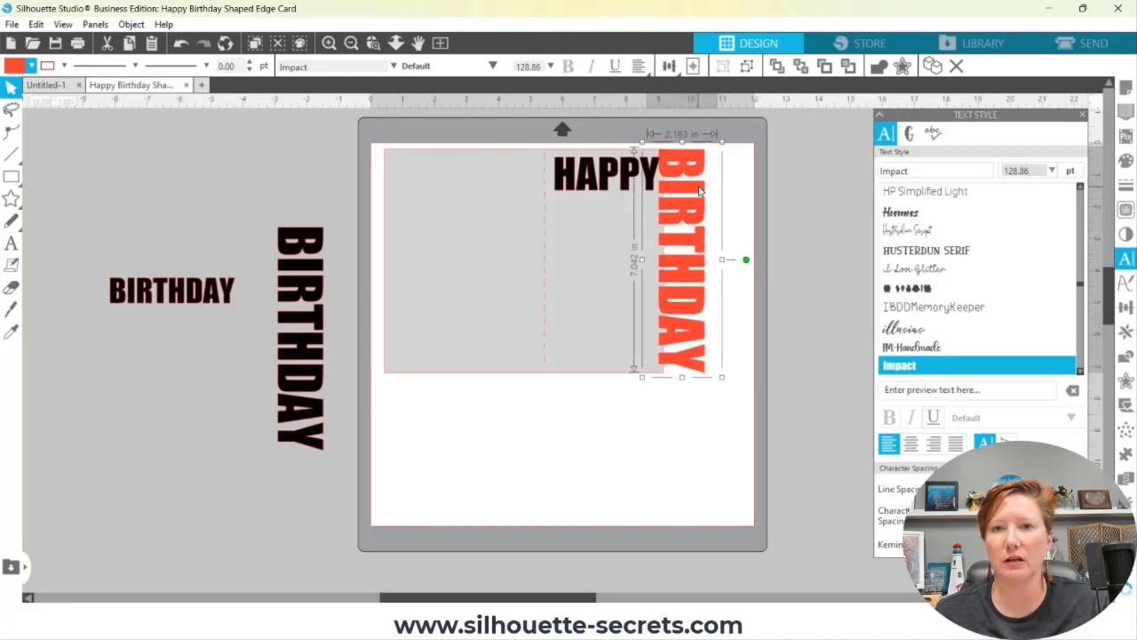
Move the red BIRTHDAY off the card to the right and fill a copy yellow
drag(699, 191, 860, 202)
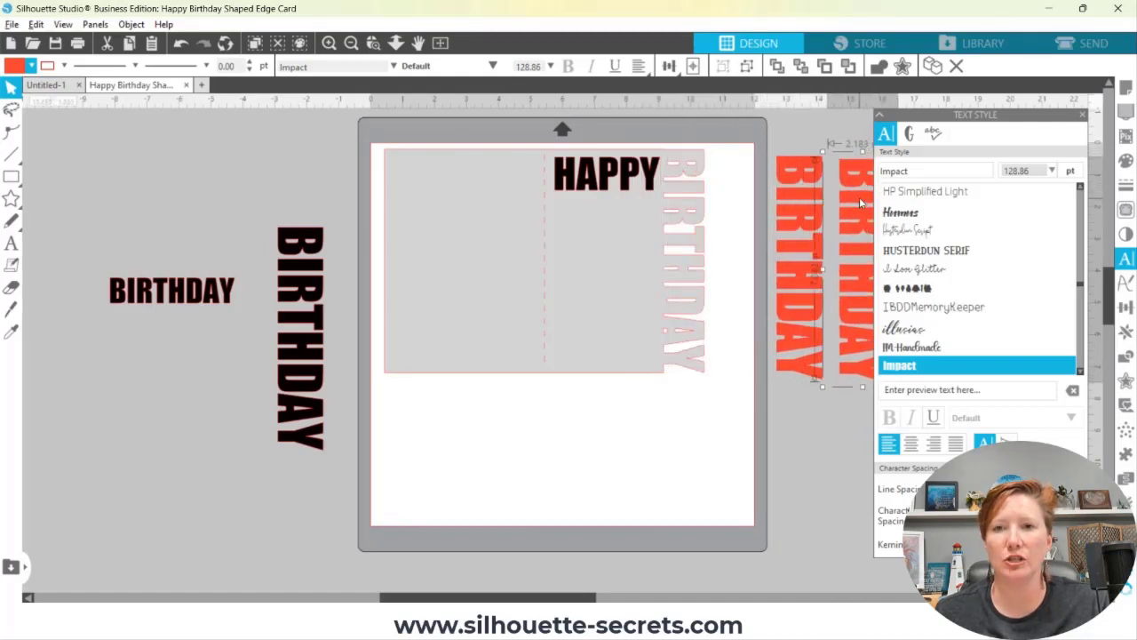
drag(591, 600, 672, 599)
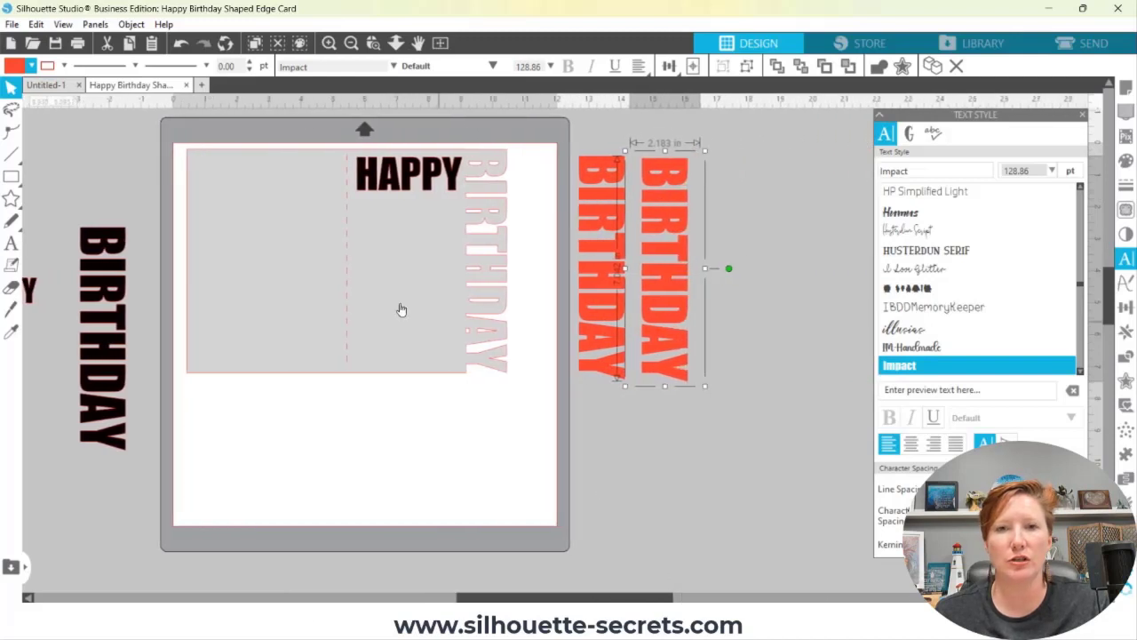
click(29, 67)
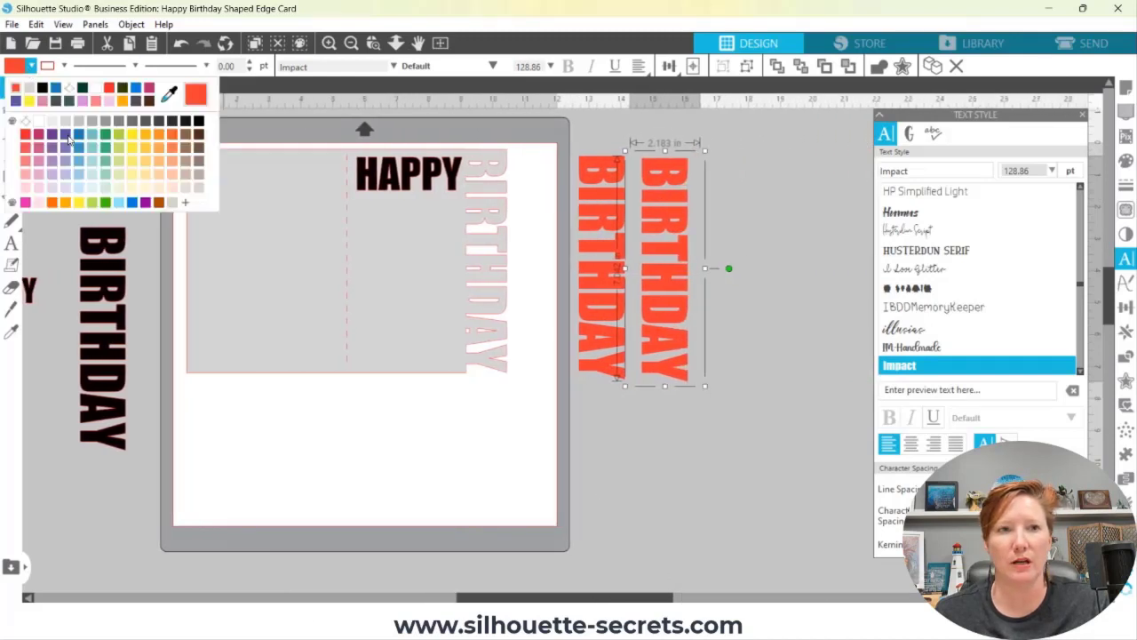
click(29, 101)
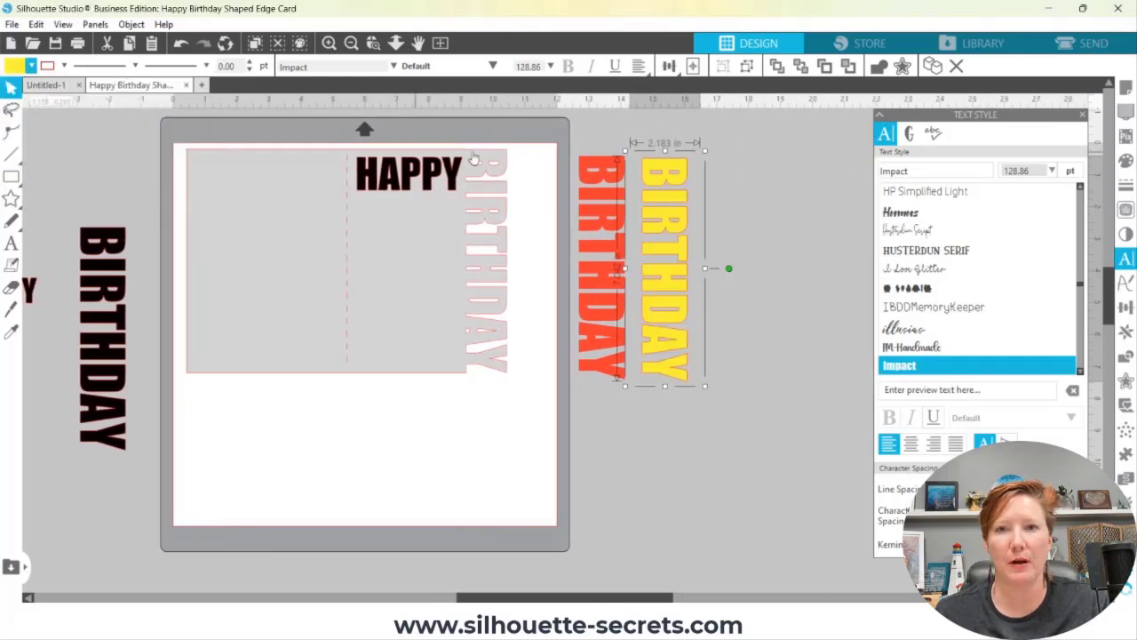
Create a 0.050 in internal offset of the yellow BIRTHDAY
click(1126, 382)
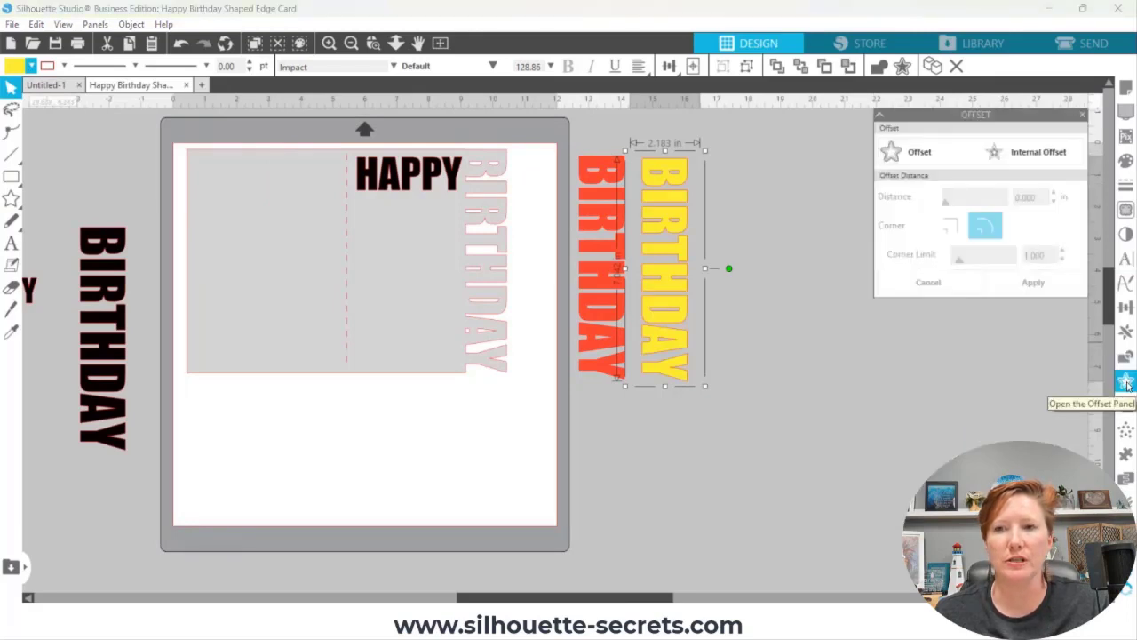
click(1024, 155)
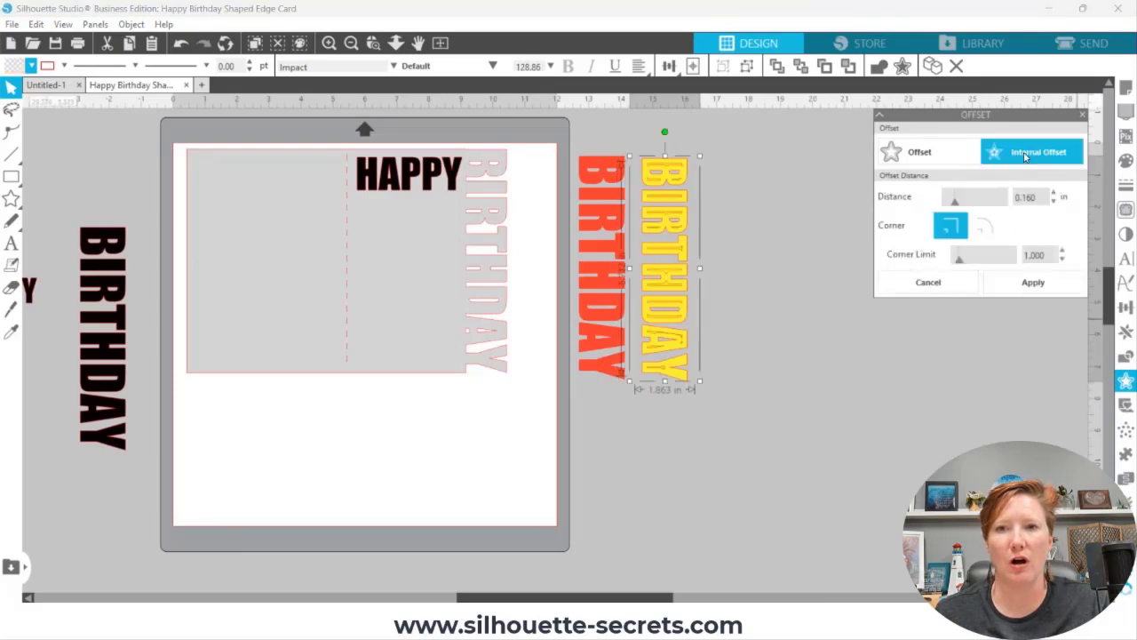
click(1055, 203)
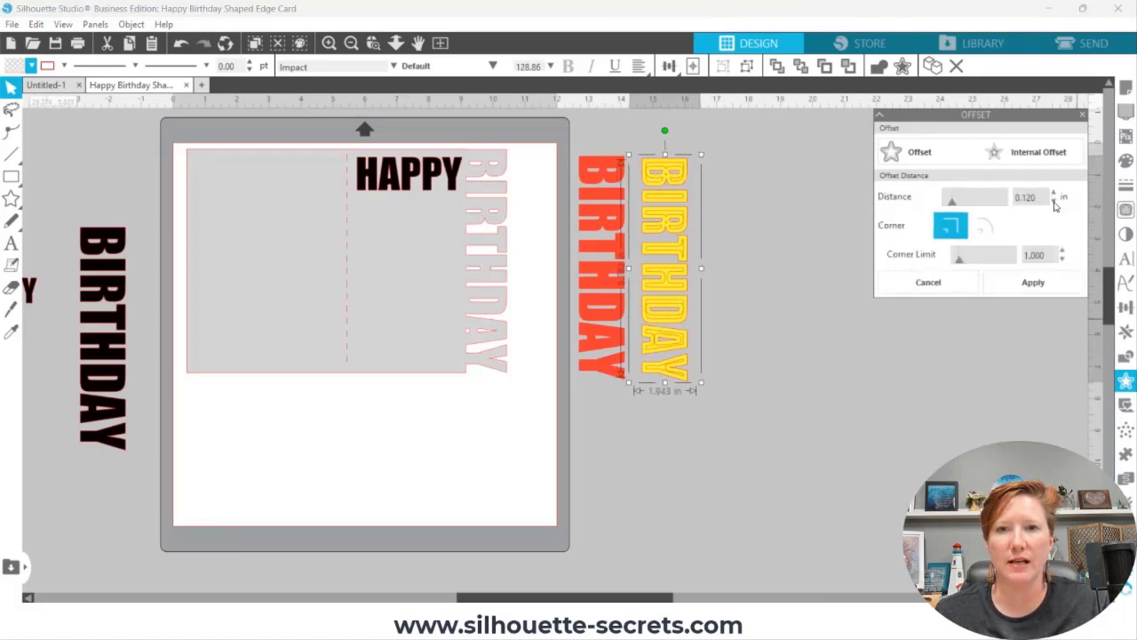
click(1054, 203)
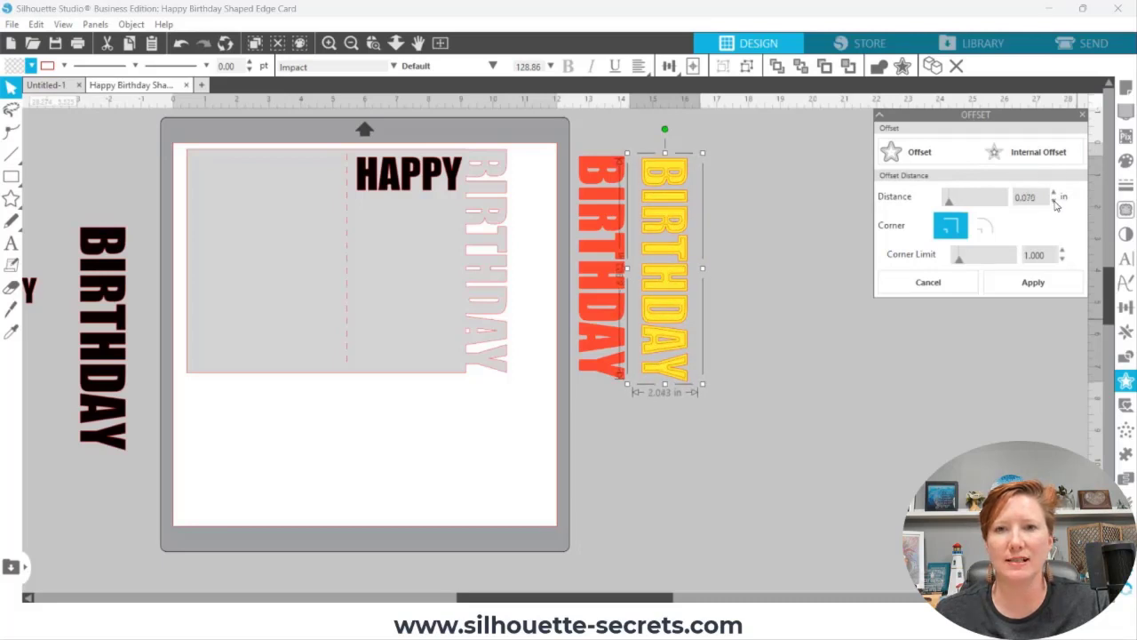
click(1054, 203)
click(1055, 203)
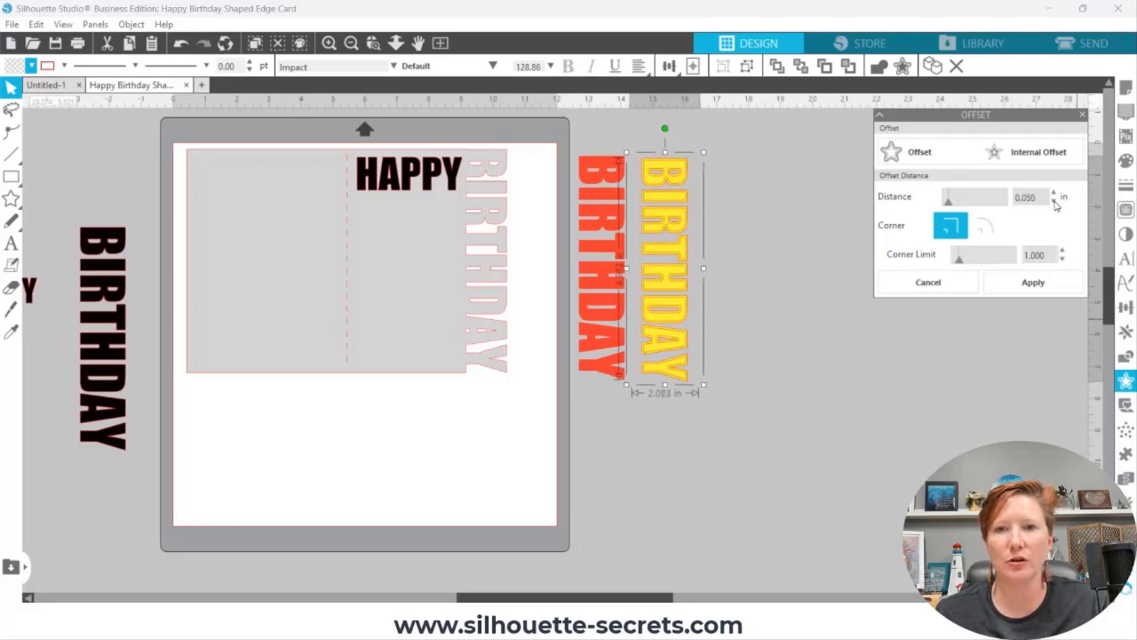
click(993, 275)
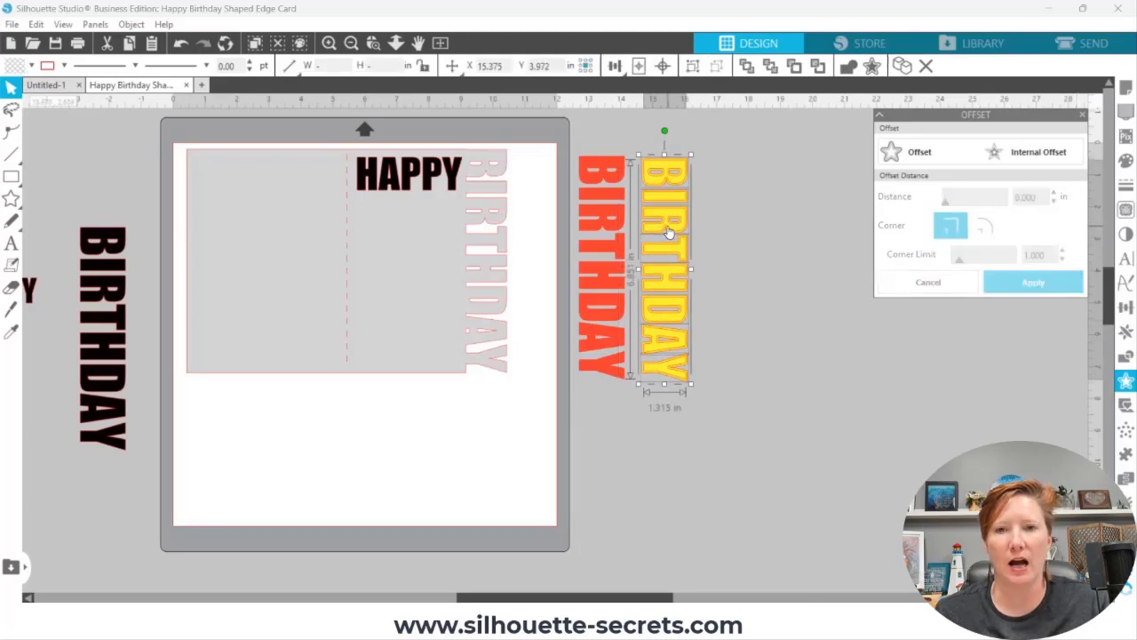
Move the yellow BIRTHDAY aside from its offset outline and select the outline
key(i)
key(v)
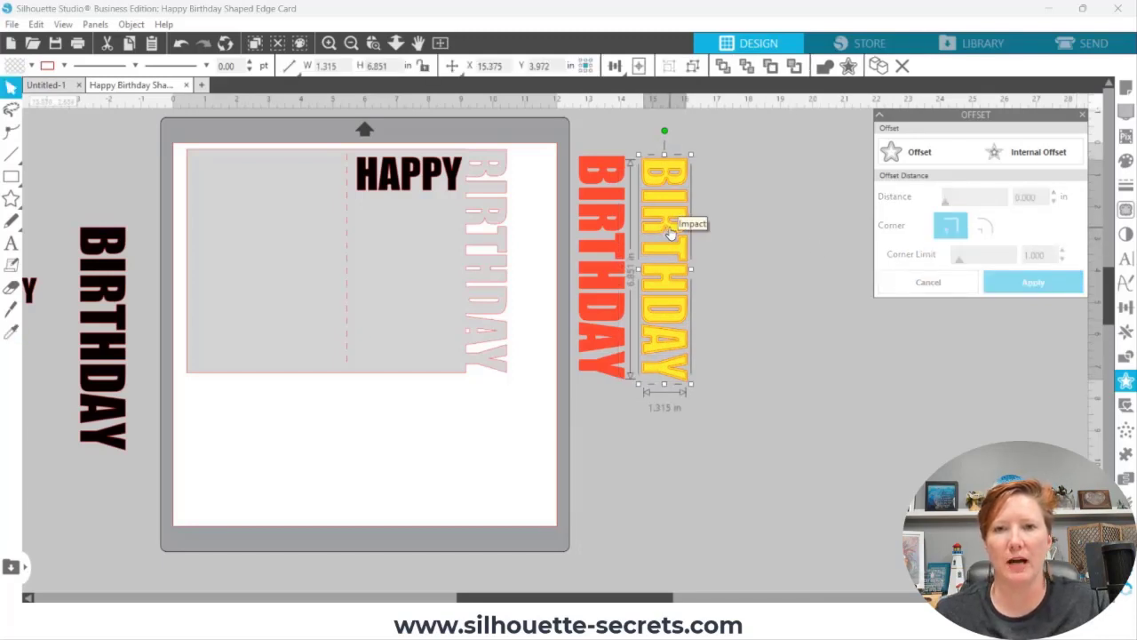
drag(668, 231, 748, 233)
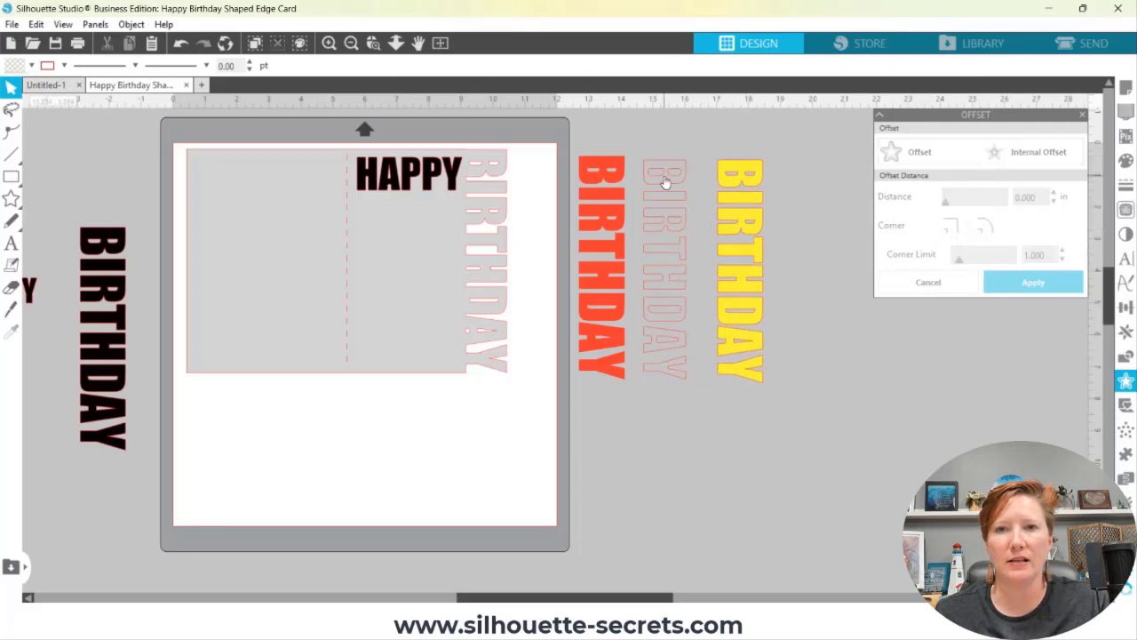
click(664, 185)
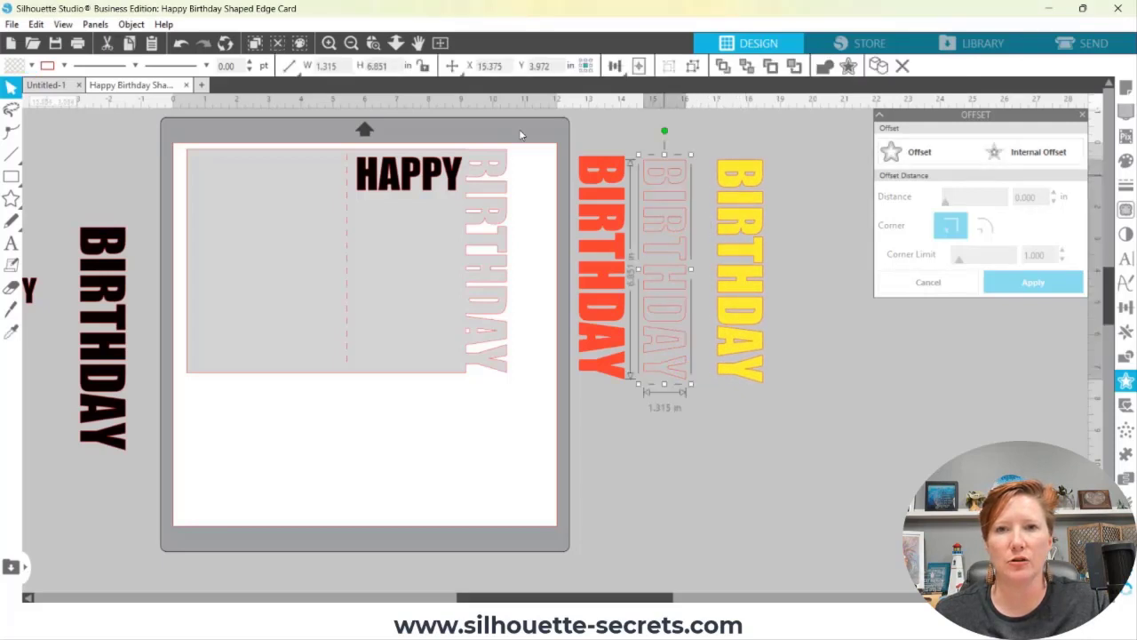
Fill the offset BIRTHDAY orange and set it between the red and yellow copies
click(31, 65)
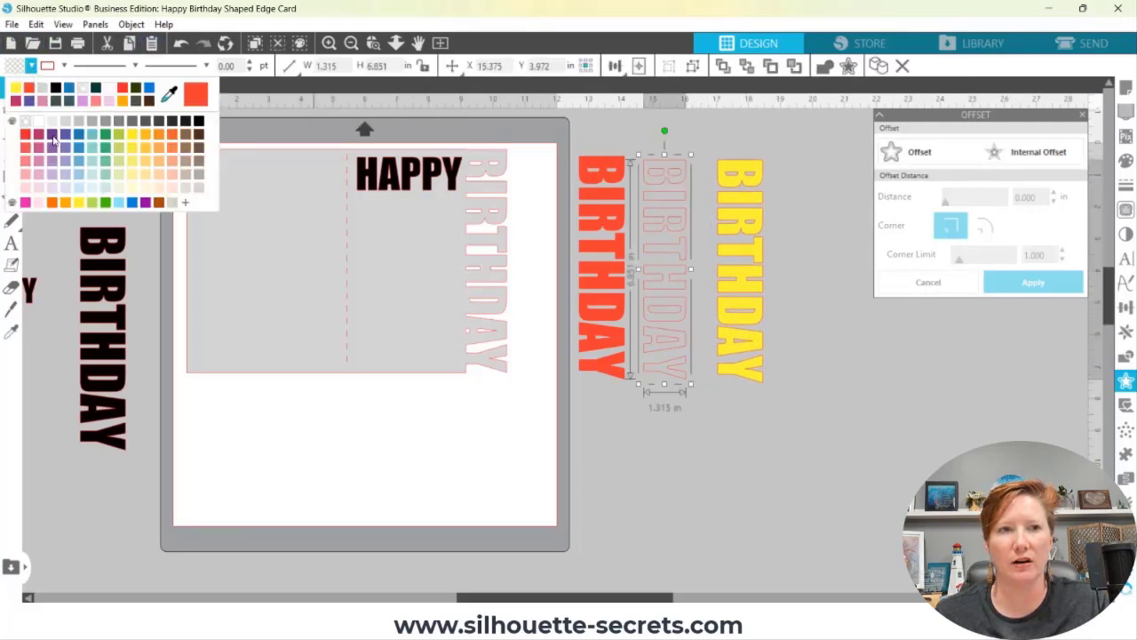
click(156, 152)
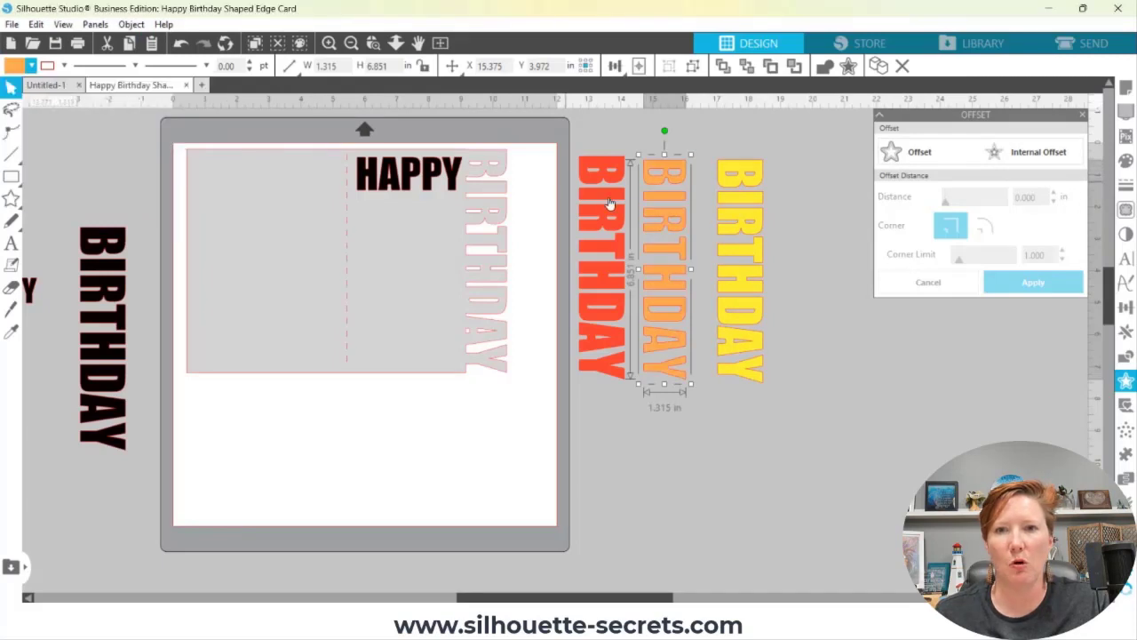
drag(661, 200, 479, 194)
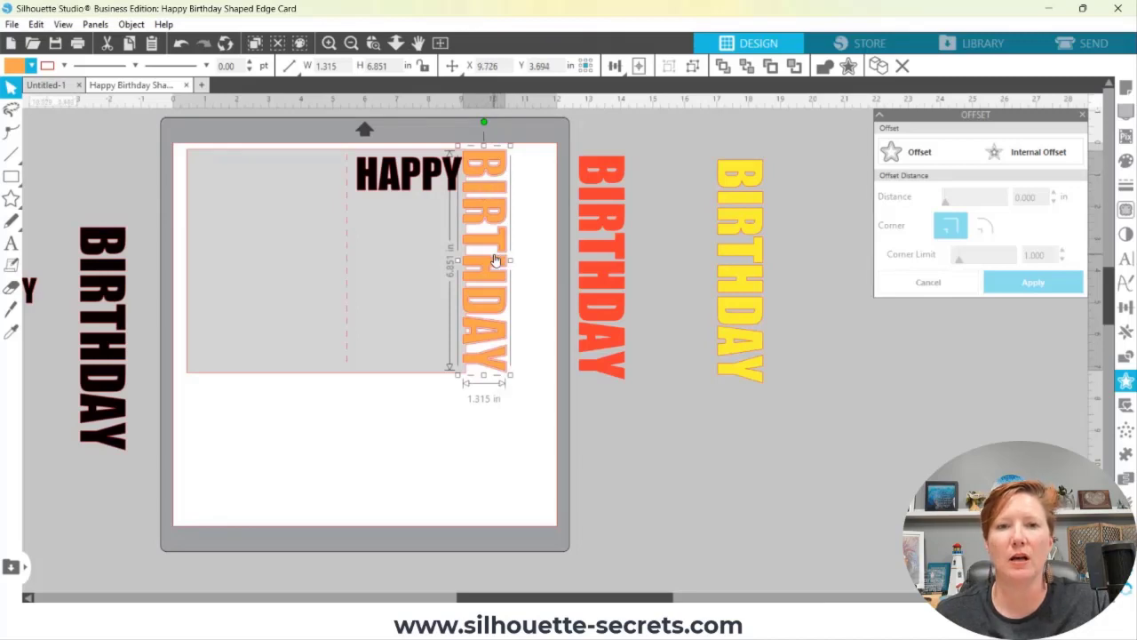
drag(496, 259, 673, 263)
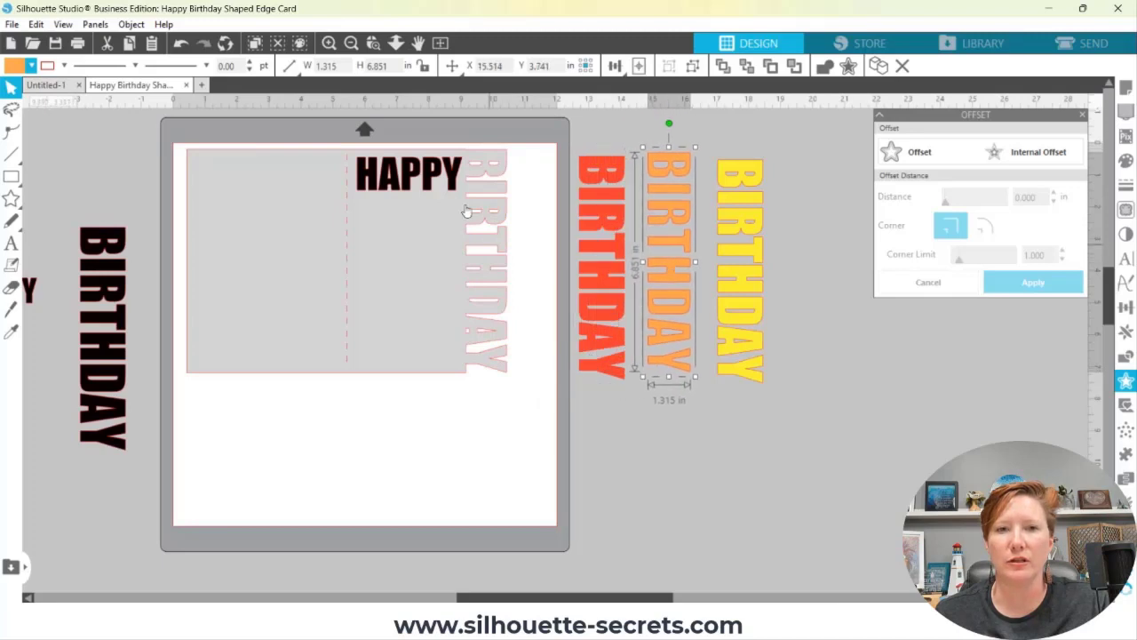
click(427, 172)
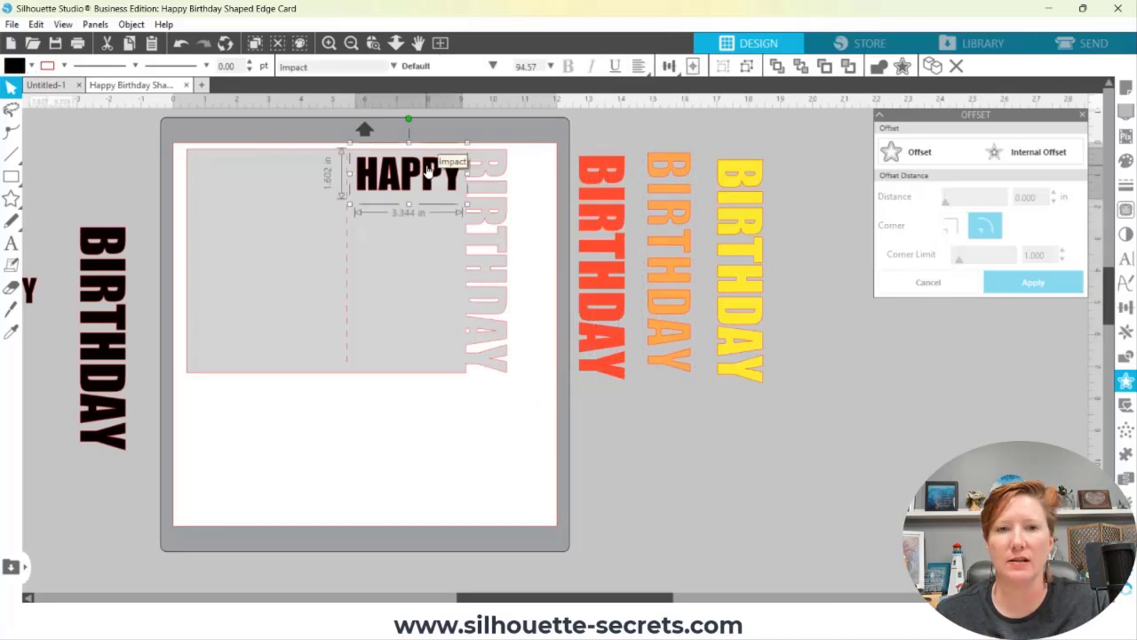
Duplicate HAPPY into five stacked lines down the card's right panel
key(ctrl+d)
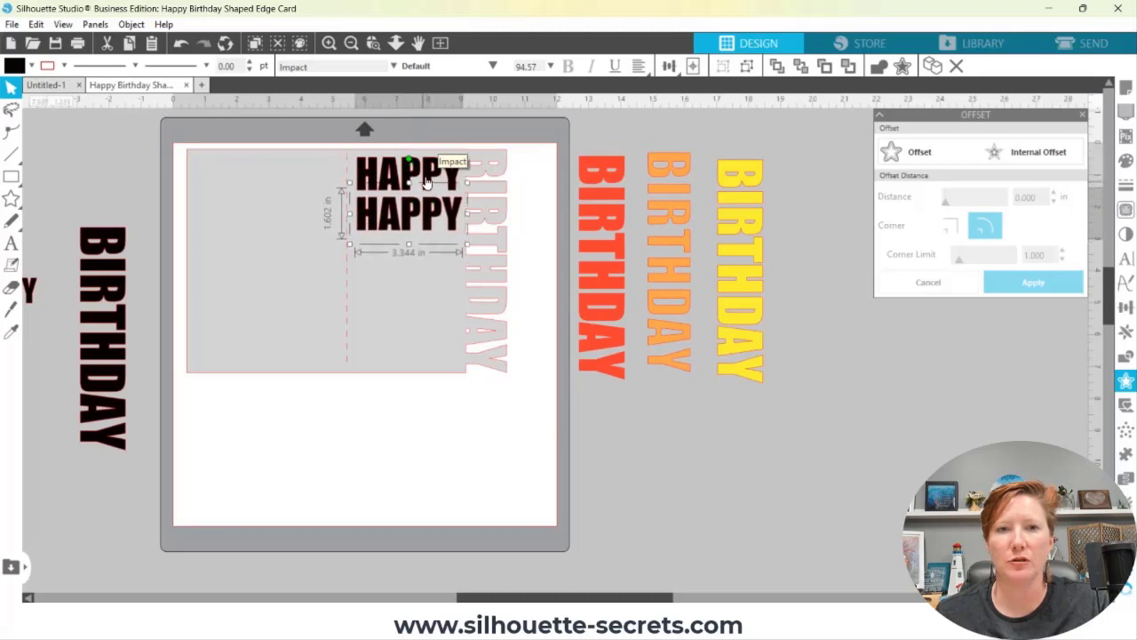
shift+click(427, 179)
key(ctrl+d)
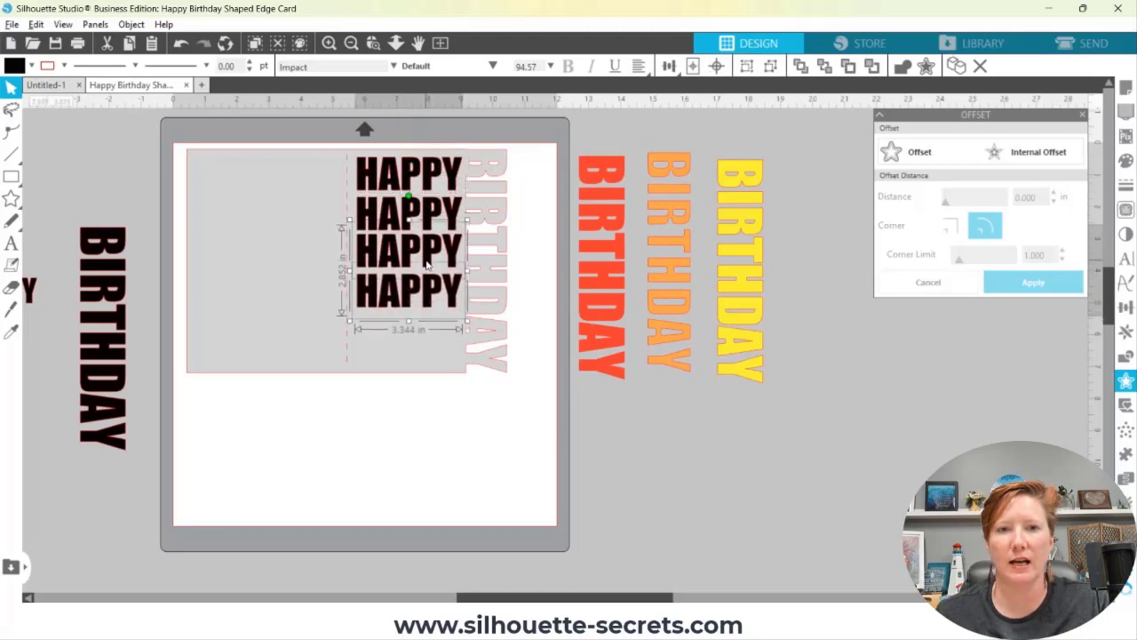
key(Down)
key(Down)
key(Down)
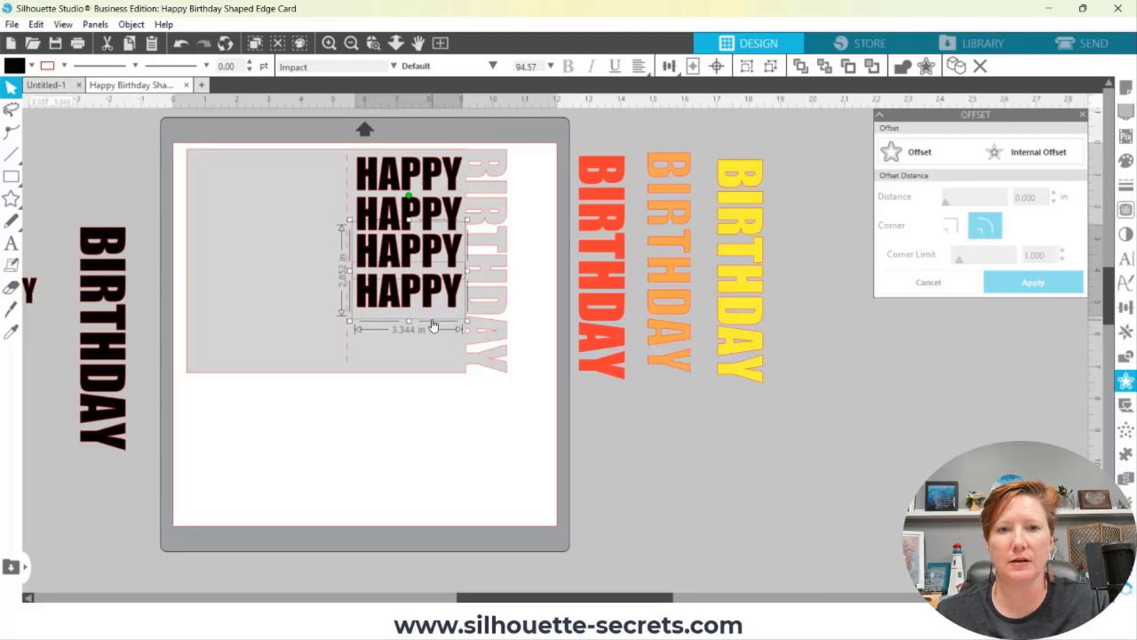
key(ctrl+d)
key(Down)
key(Down)
key(Down)
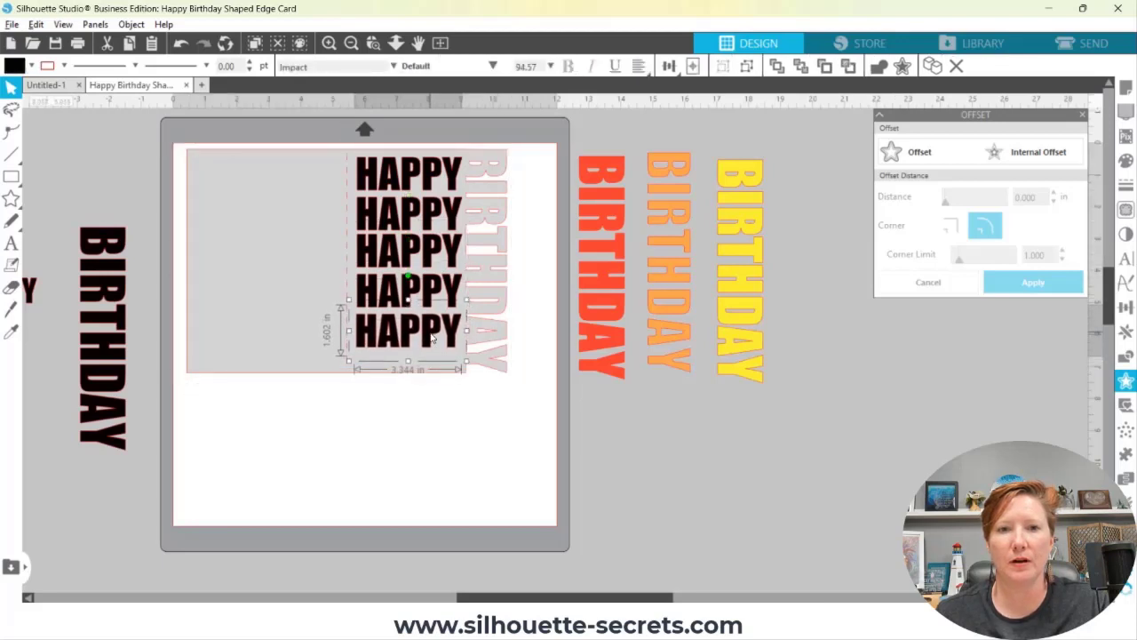
click(431, 309)
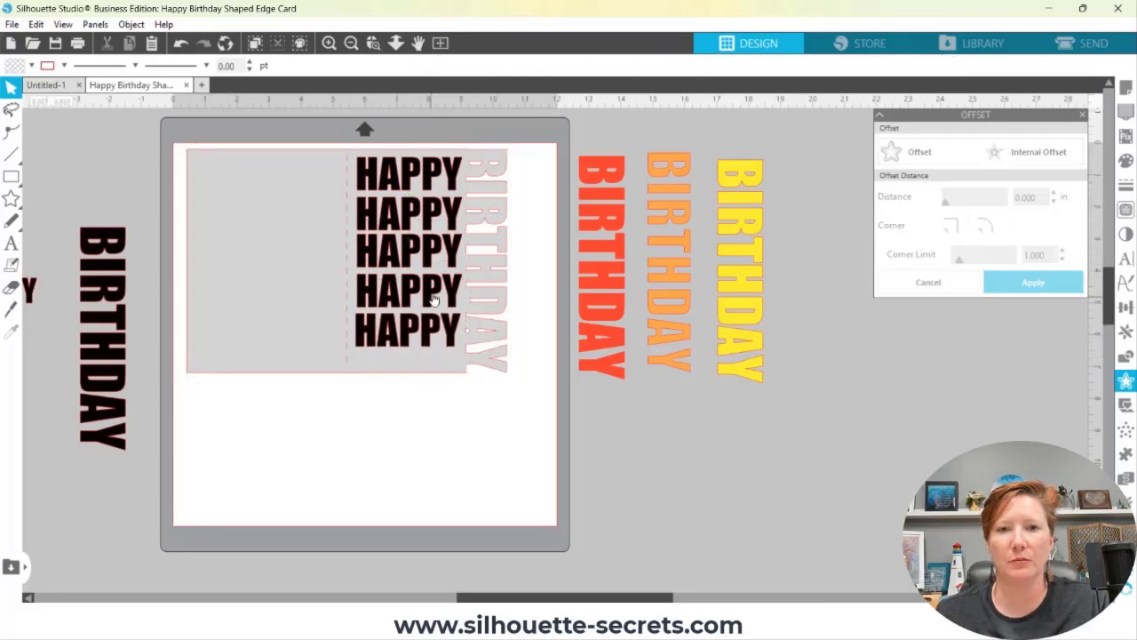
Convert the five HAPPY lines to paths
click(427, 340)
shift+click(430, 264)
shift+click(427, 258)
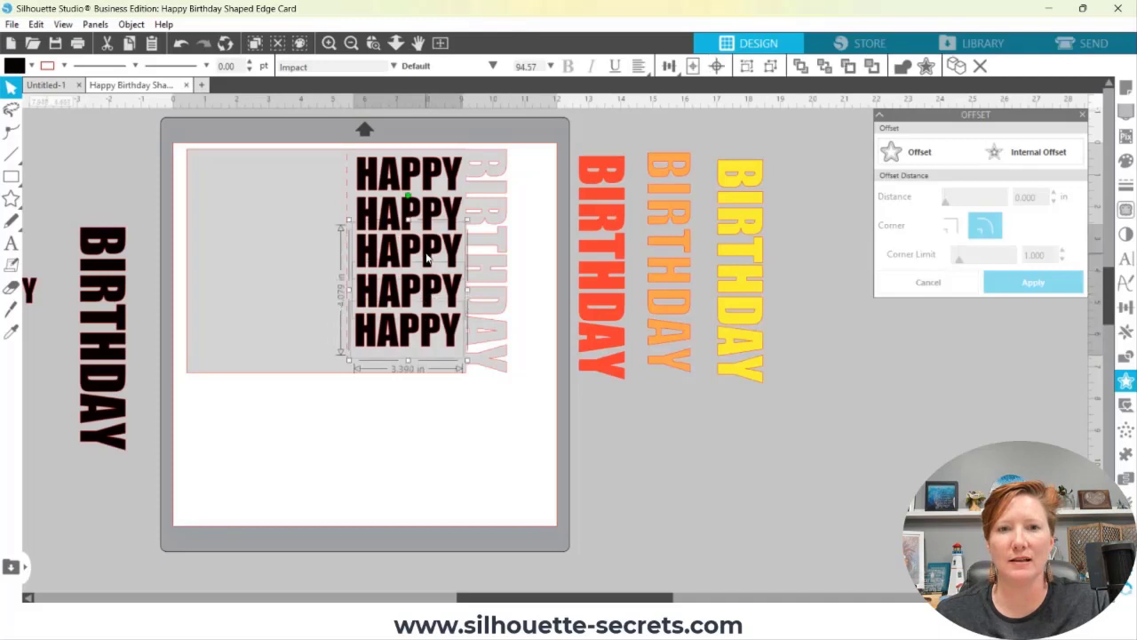
shift+click(427, 175)
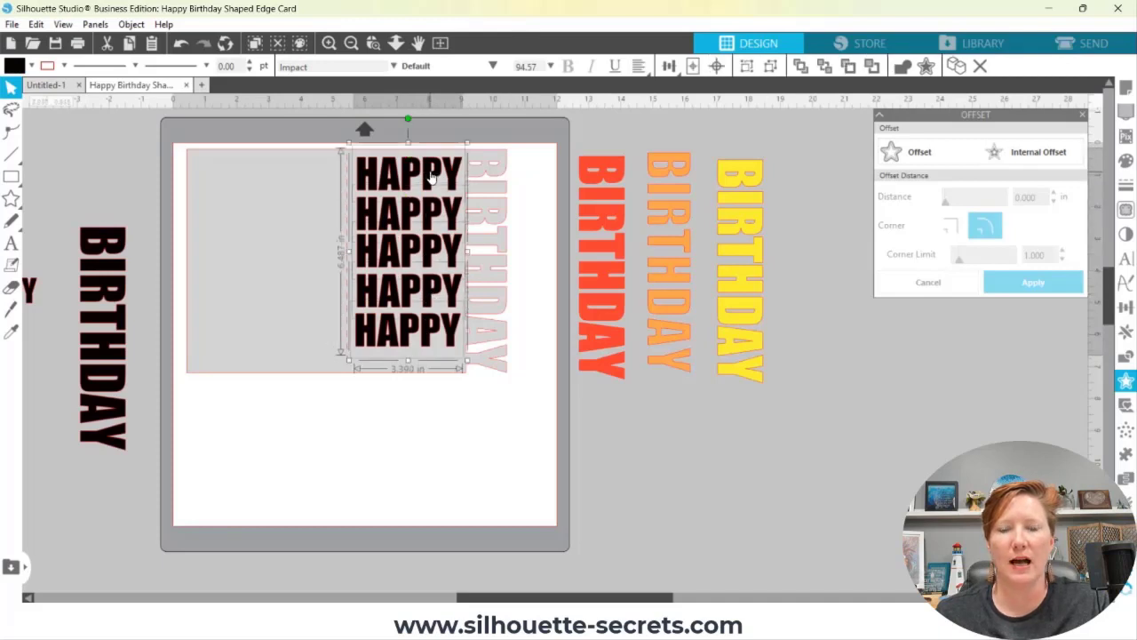
right_click(430, 175)
click(471, 446)
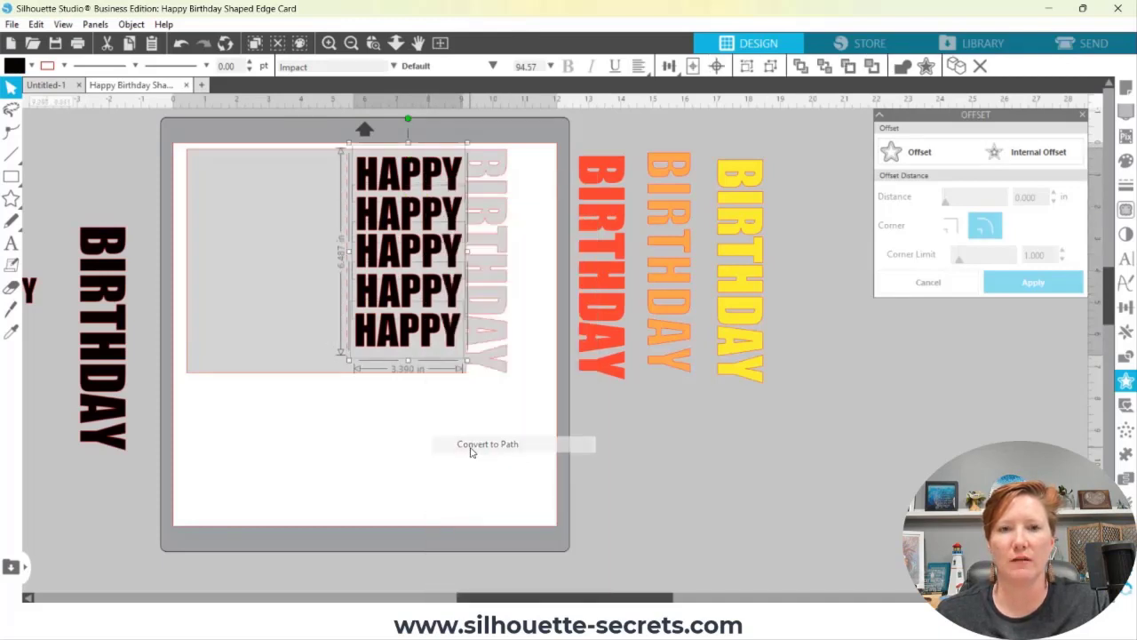
click(430, 387)
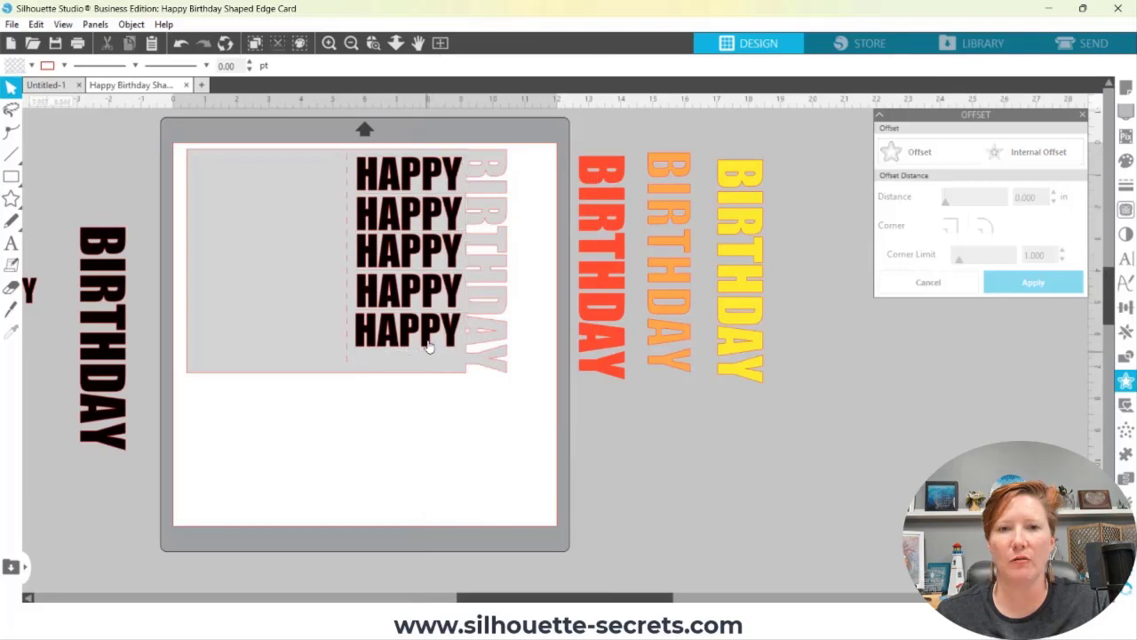
Lower the bottom HAPPY, then center all five lines and space them evenly vertically
drag(430, 334, 431, 354)
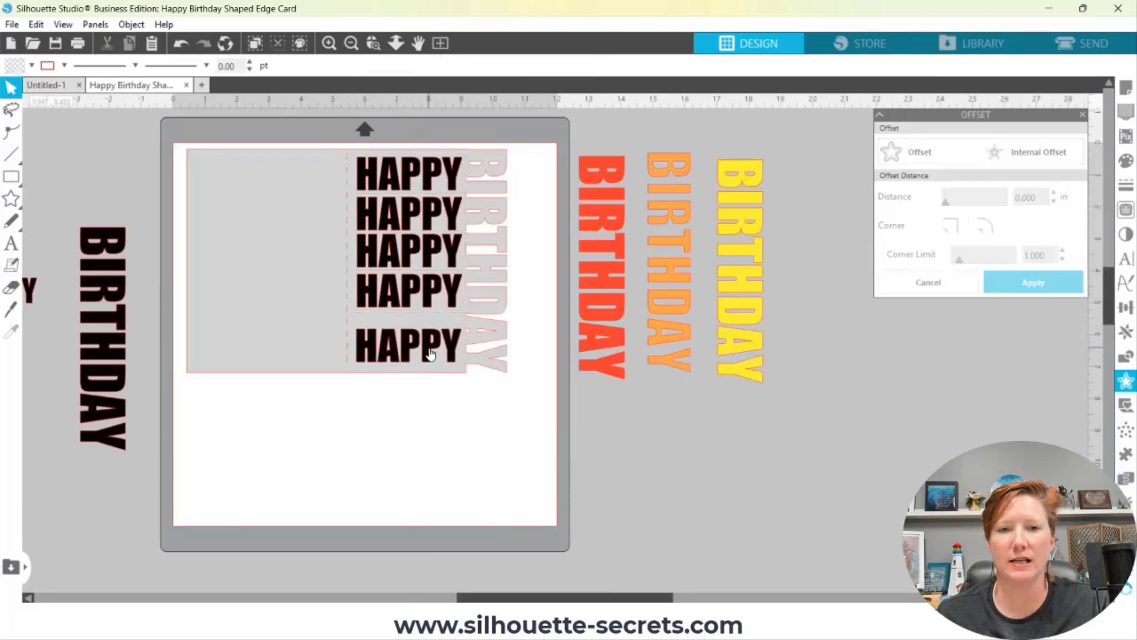
click(431, 354)
shift+click(426, 296)
shift+click(433, 255)
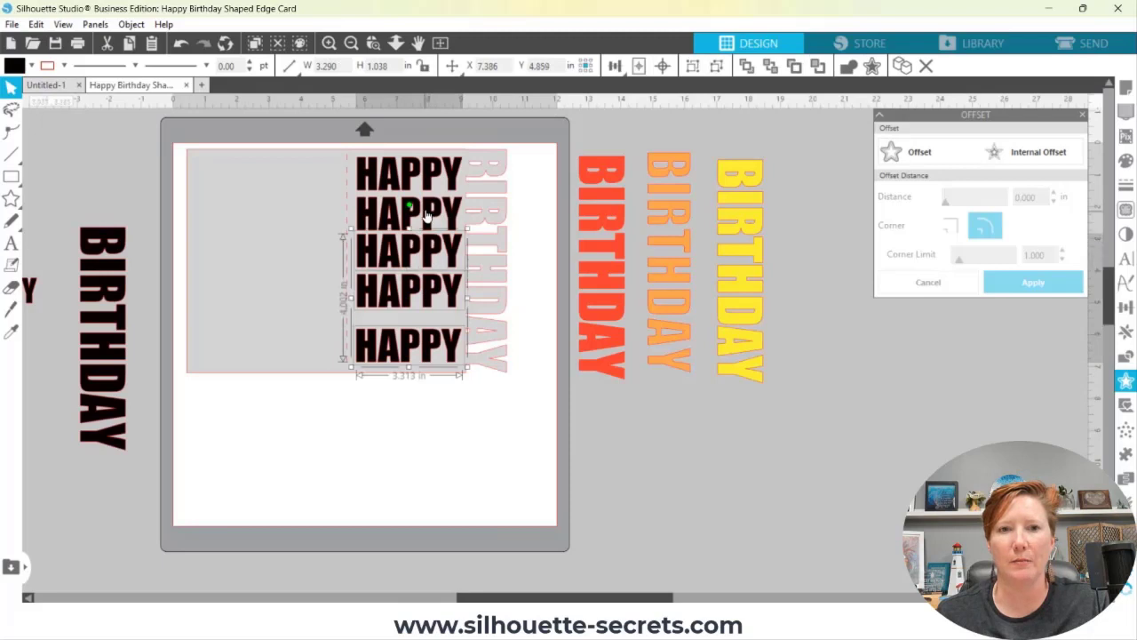
shift+click(427, 217)
shift+click(425, 184)
click(615, 66)
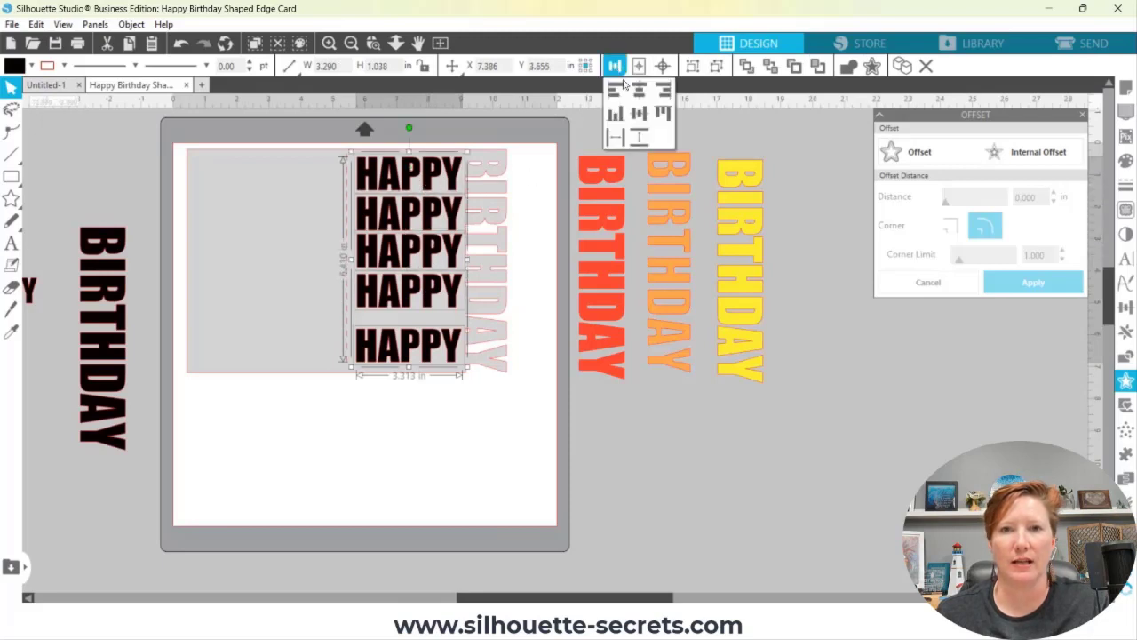
click(638, 90)
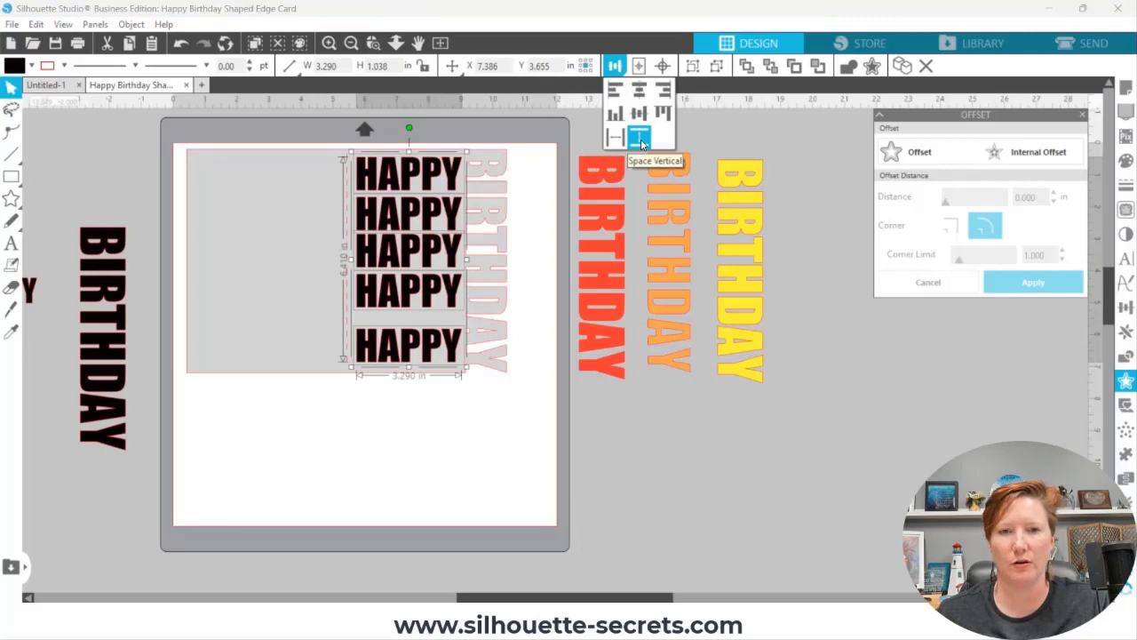
click(641, 138)
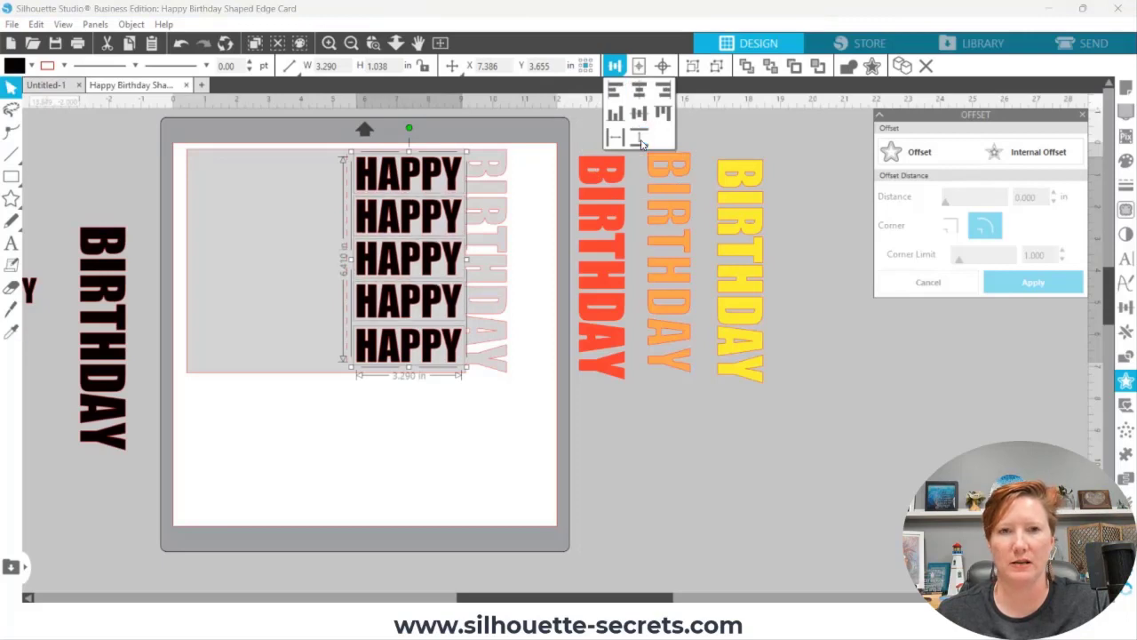
click(477, 424)
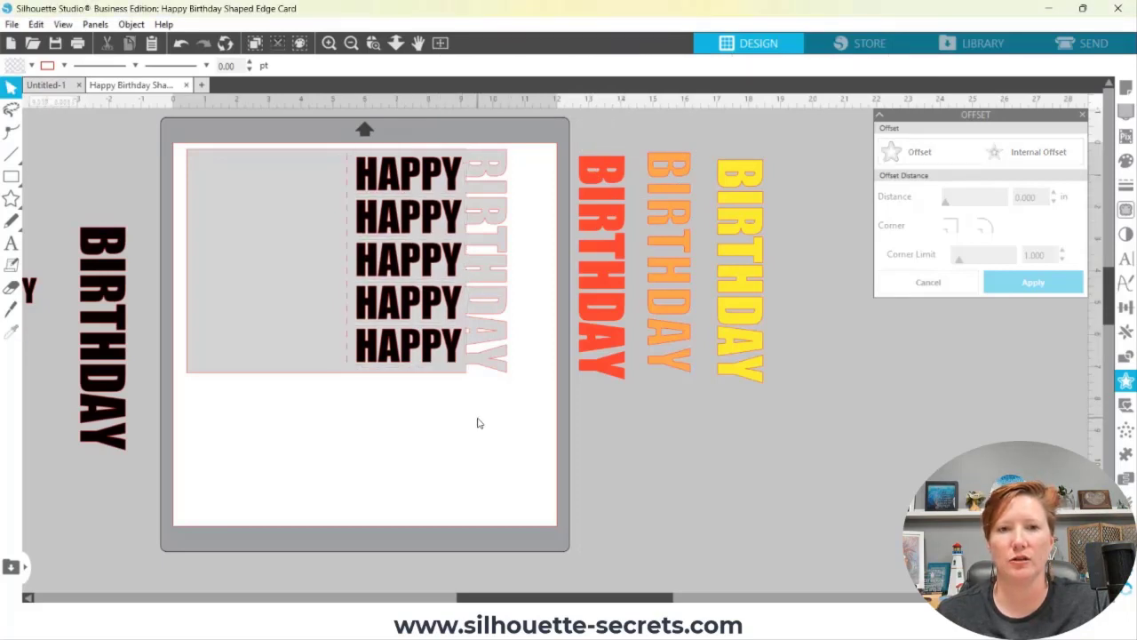
Fill the top three HAPPY lines red, orange and yellow
click(436, 177)
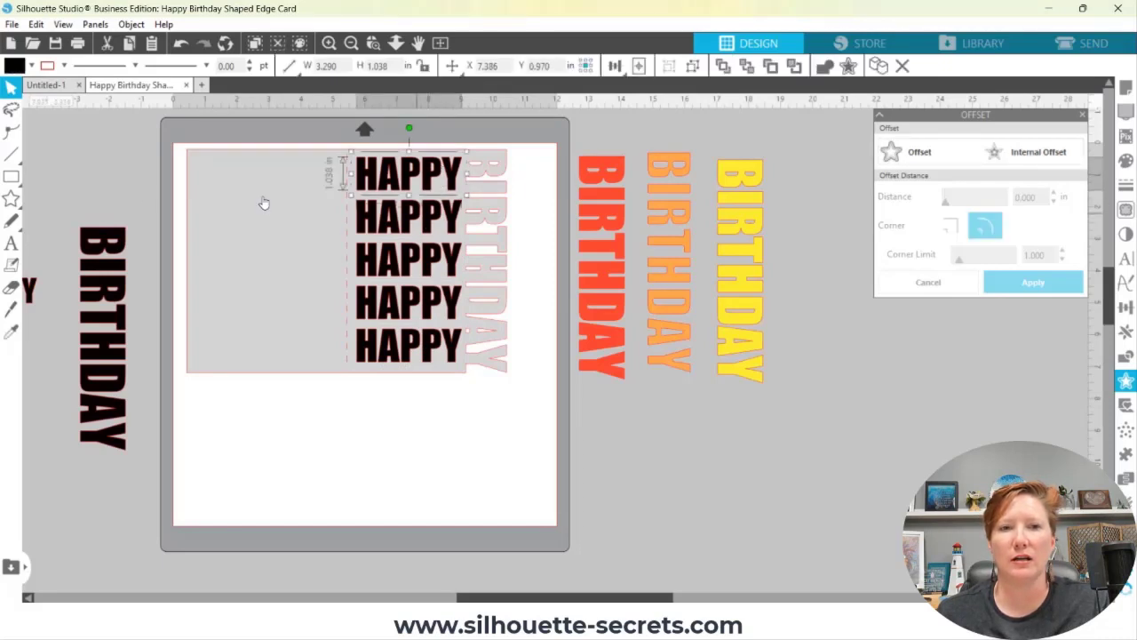
click(31, 64)
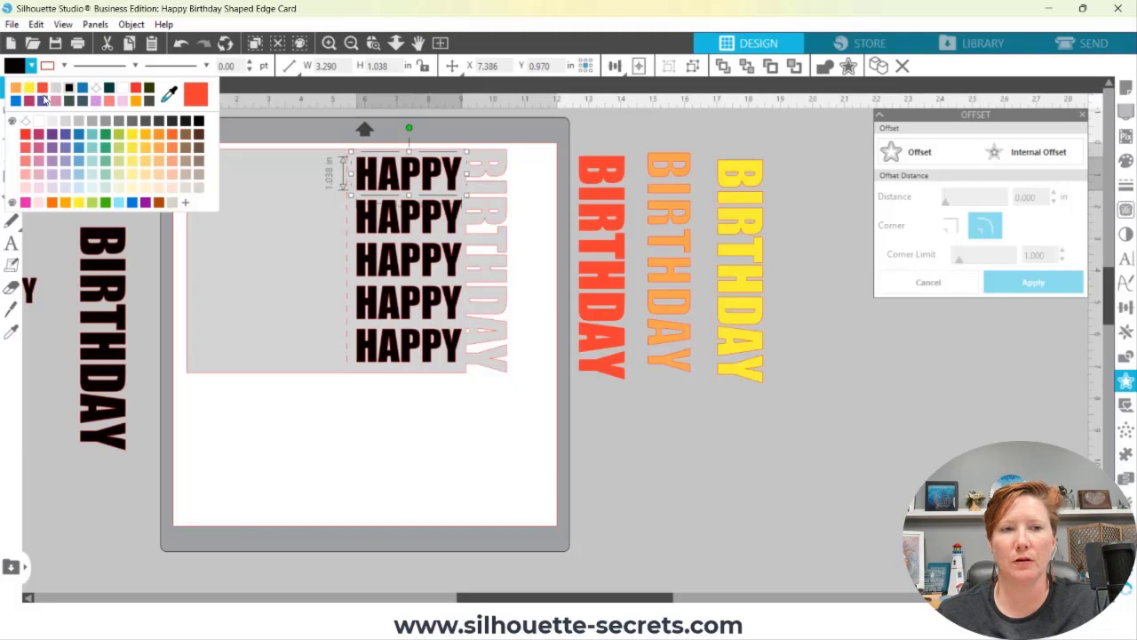
click(32, 133)
key(Tab)
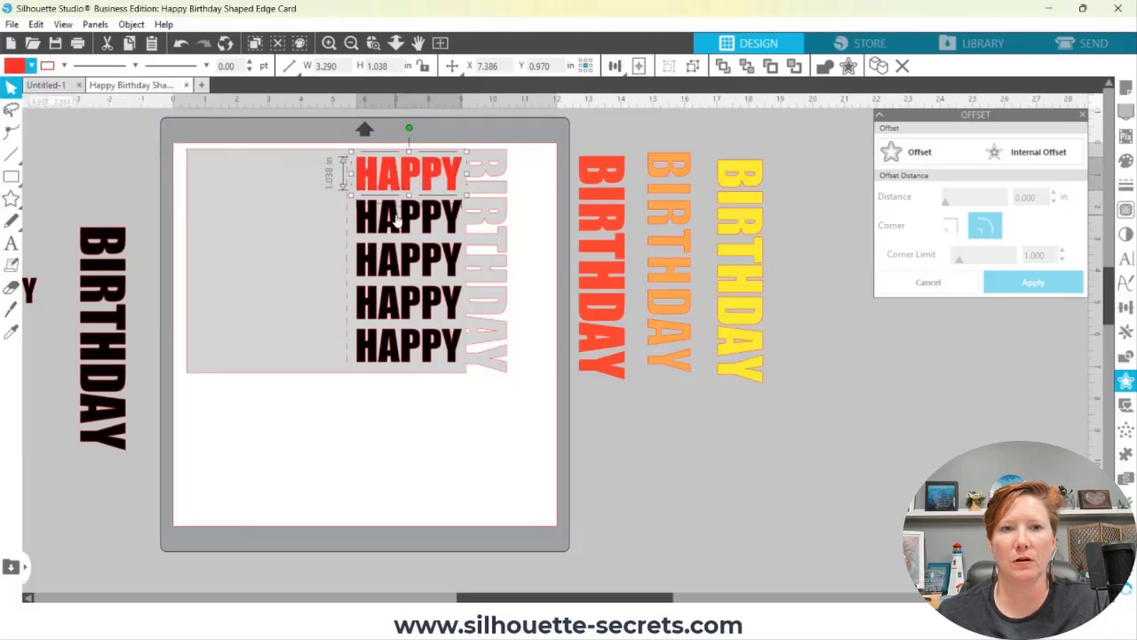
click(31, 65)
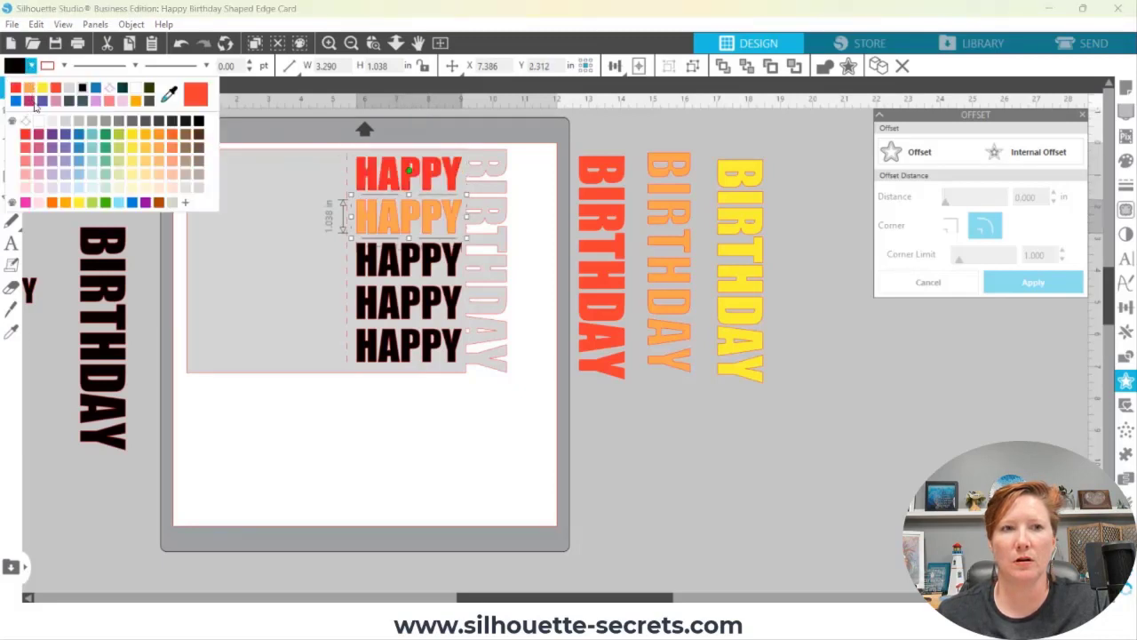
click(32, 142)
key(Tab)
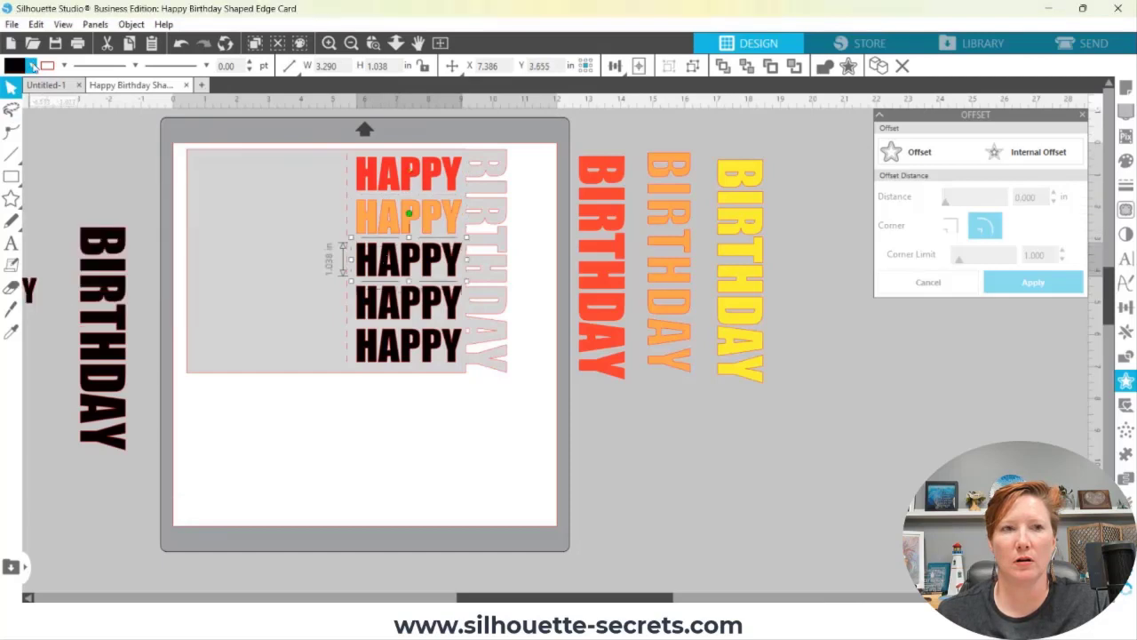
click(31, 65)
click(42, 88)
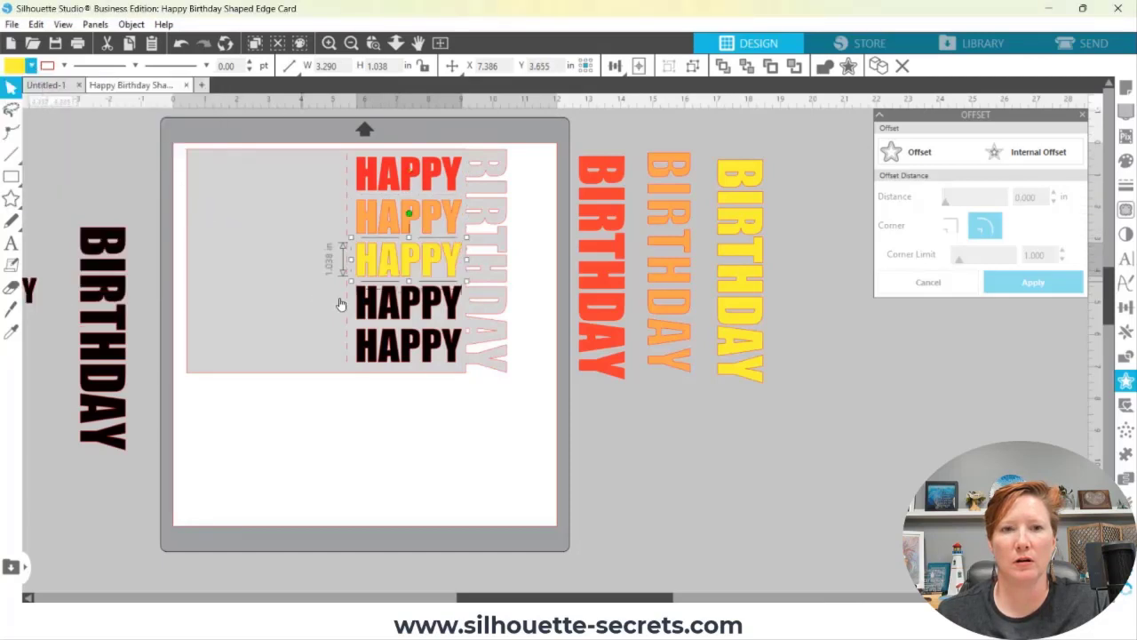
Fill the fourth HAPPY green and the bottom one blue, moving the blue one lower
key(Tab)
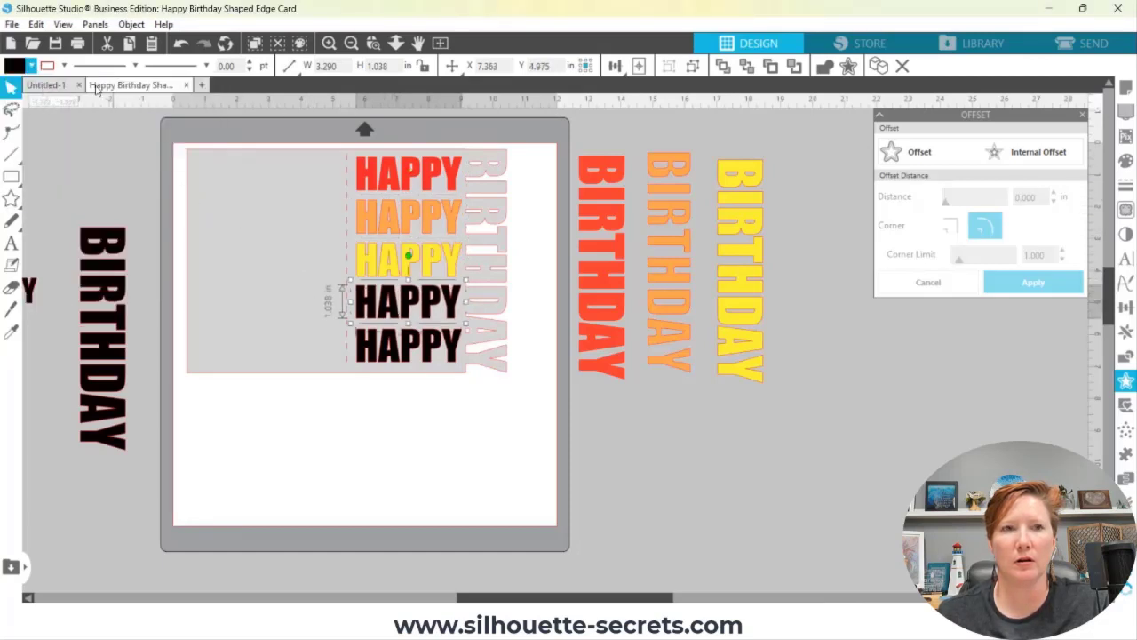
click(31, 66)
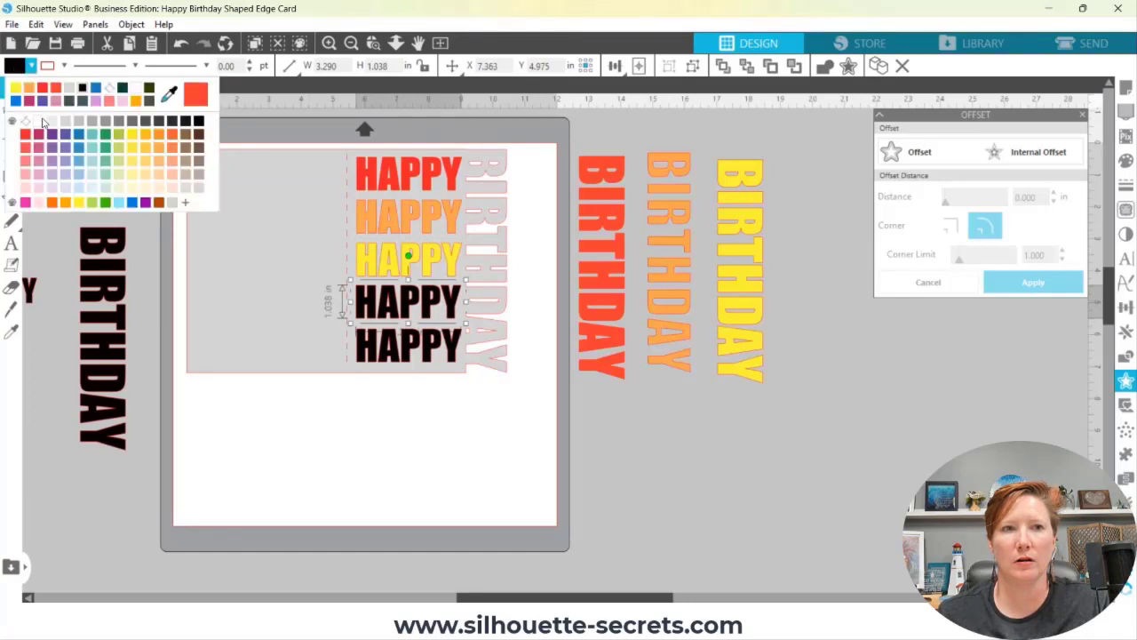
click(105, 134)
click(32, 66)
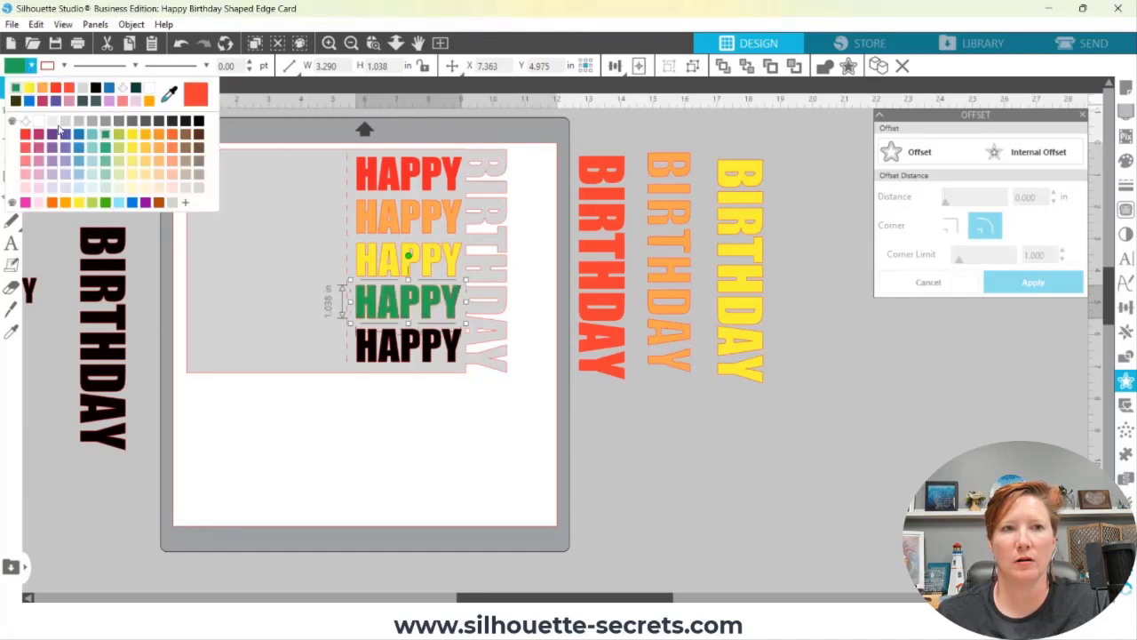
click(77, 136)
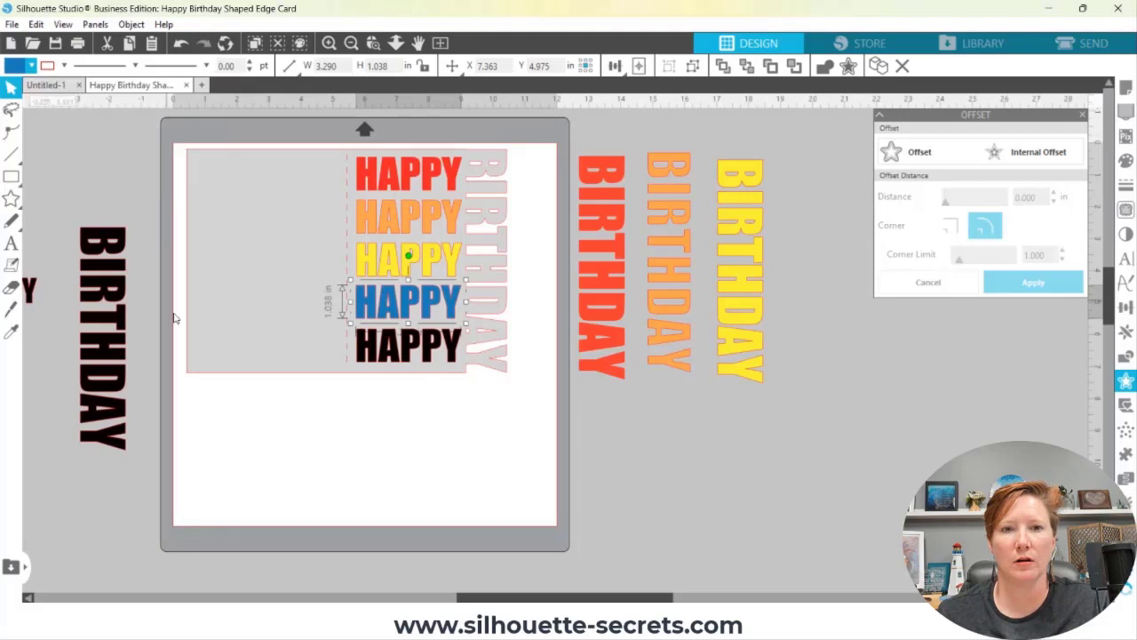
key(ctrl+z)
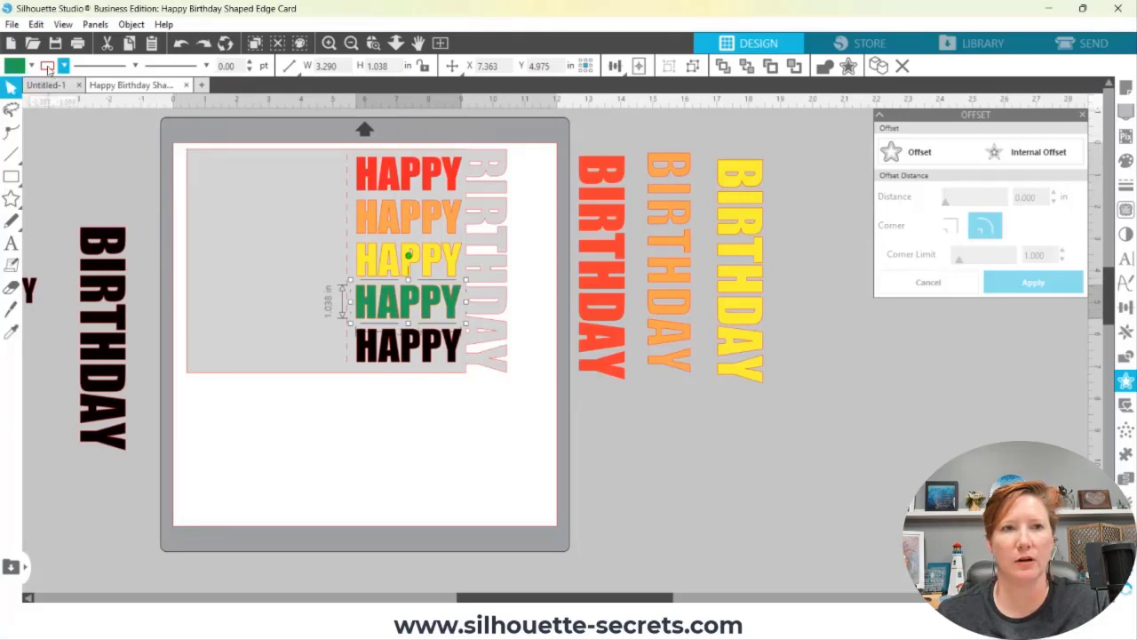
click(397, 354)
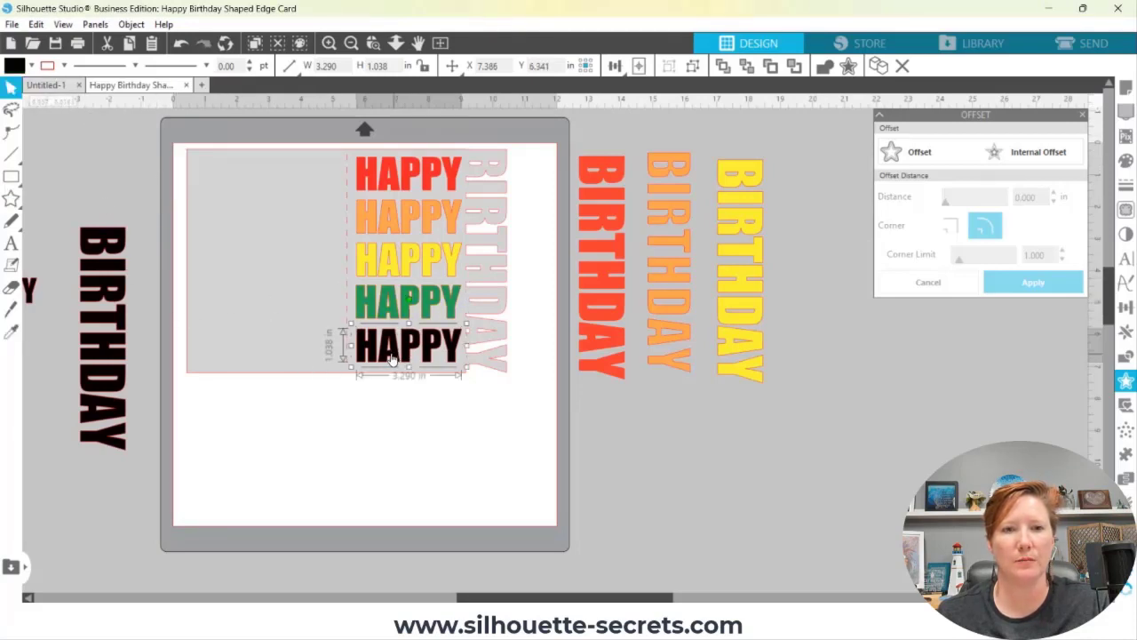
click(31, 66)
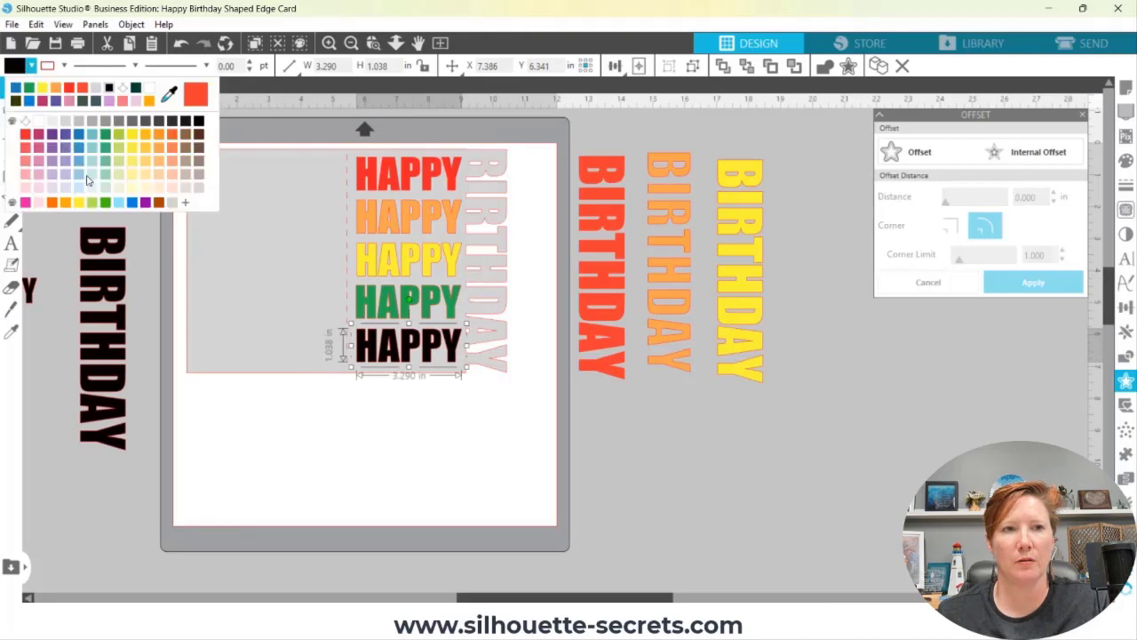
click(28, 101)
click(389, 465)
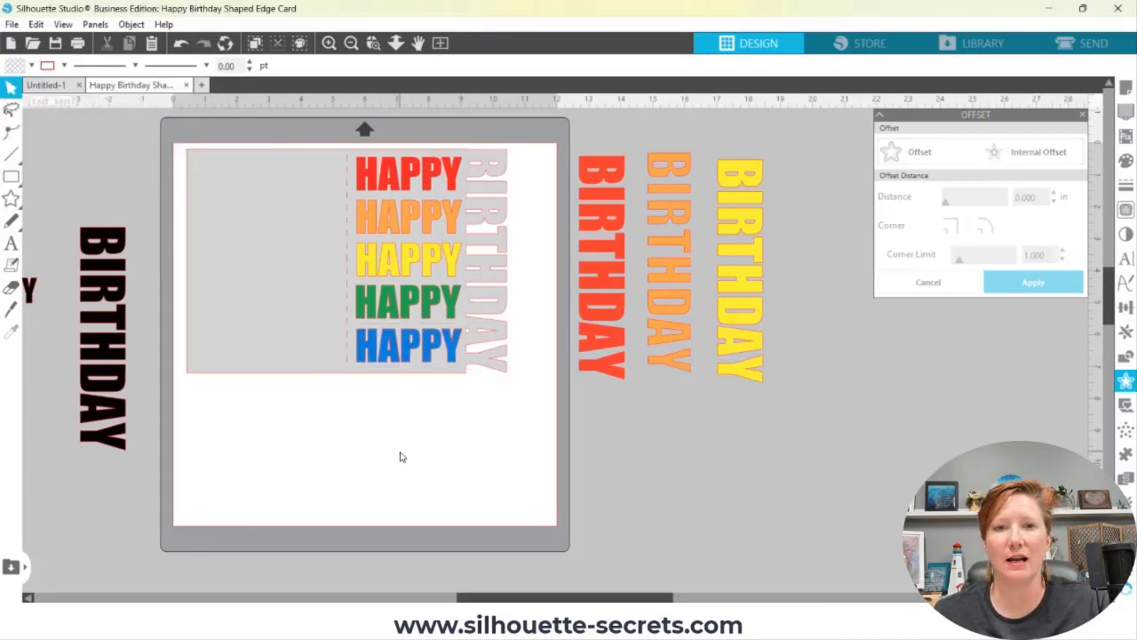
drag(430, 350, 432, 478)
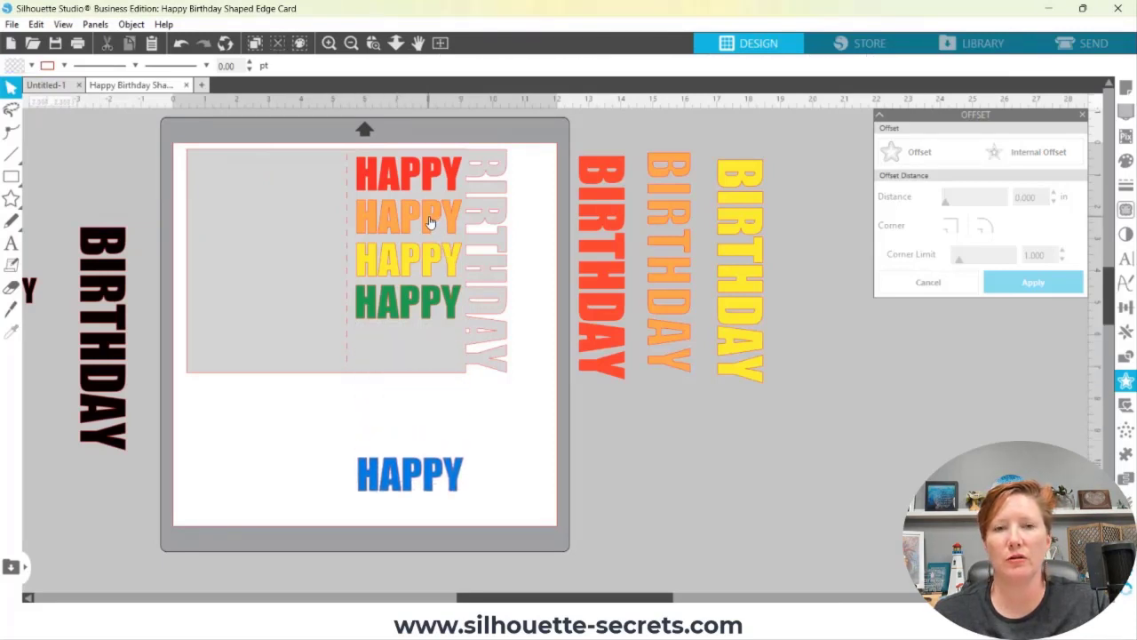
Move all five coloured HAPPY lines off the mat to the right
click(389, 174)
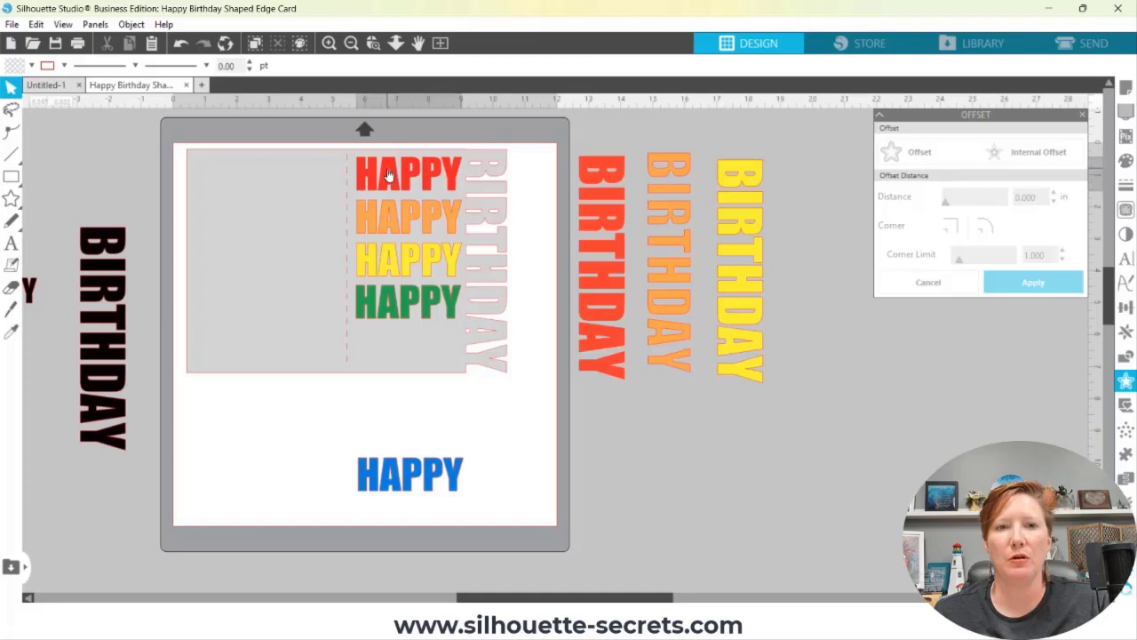
shift+click(388, 226)
shift+click(394, 275)
shift+click(393, 310)
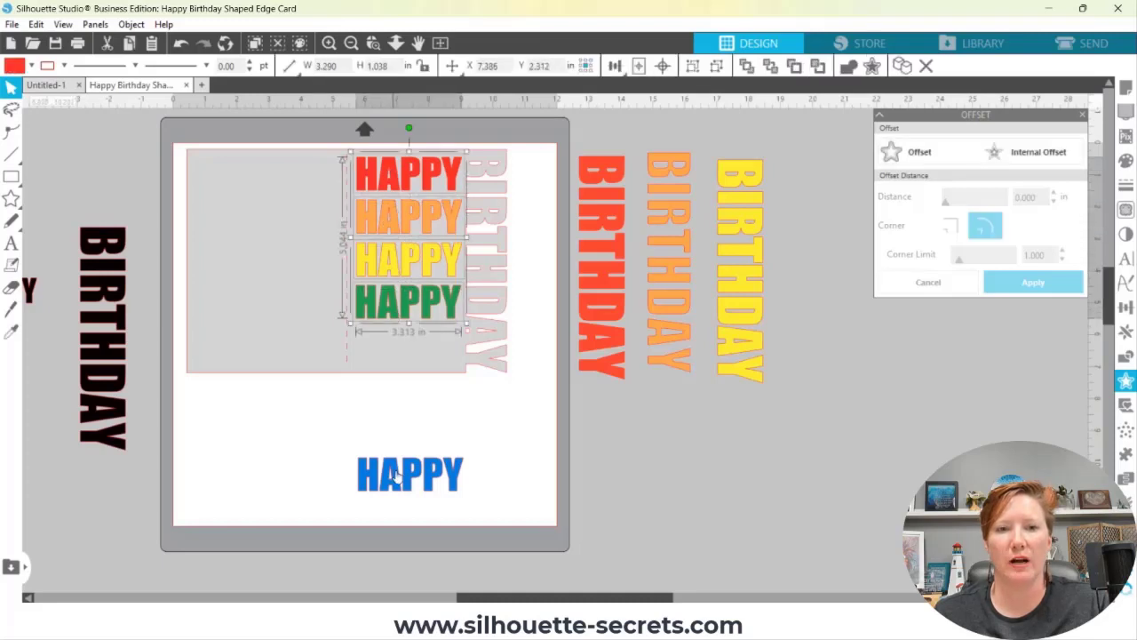
shift+click(397, 477)
drag(397, 477, 837, 471)
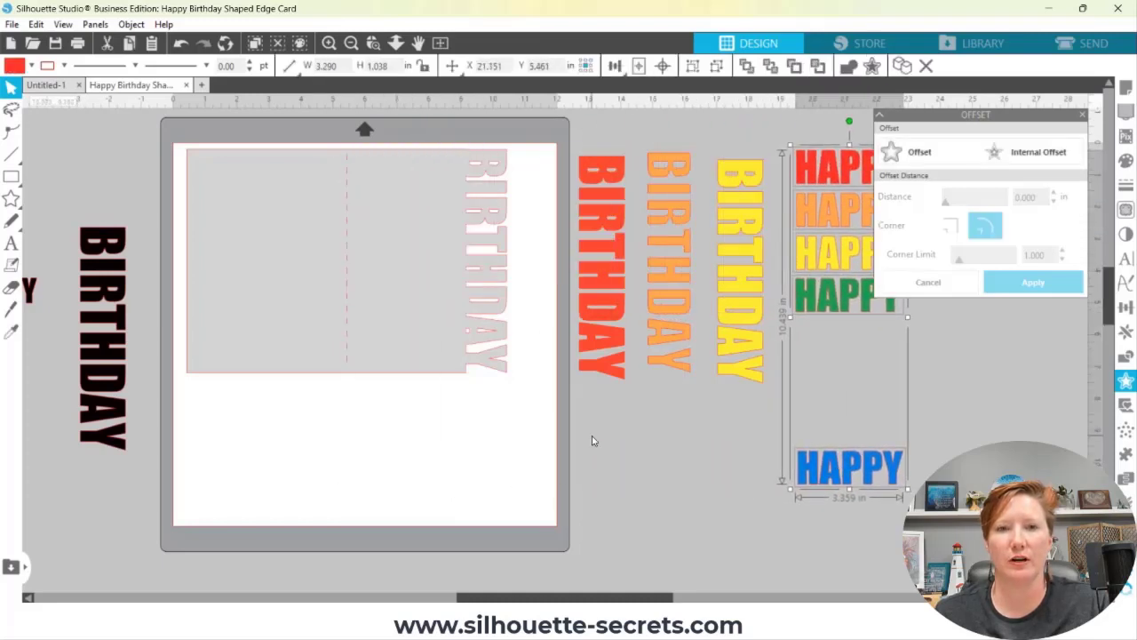
drag(561, 601, 514, 600)
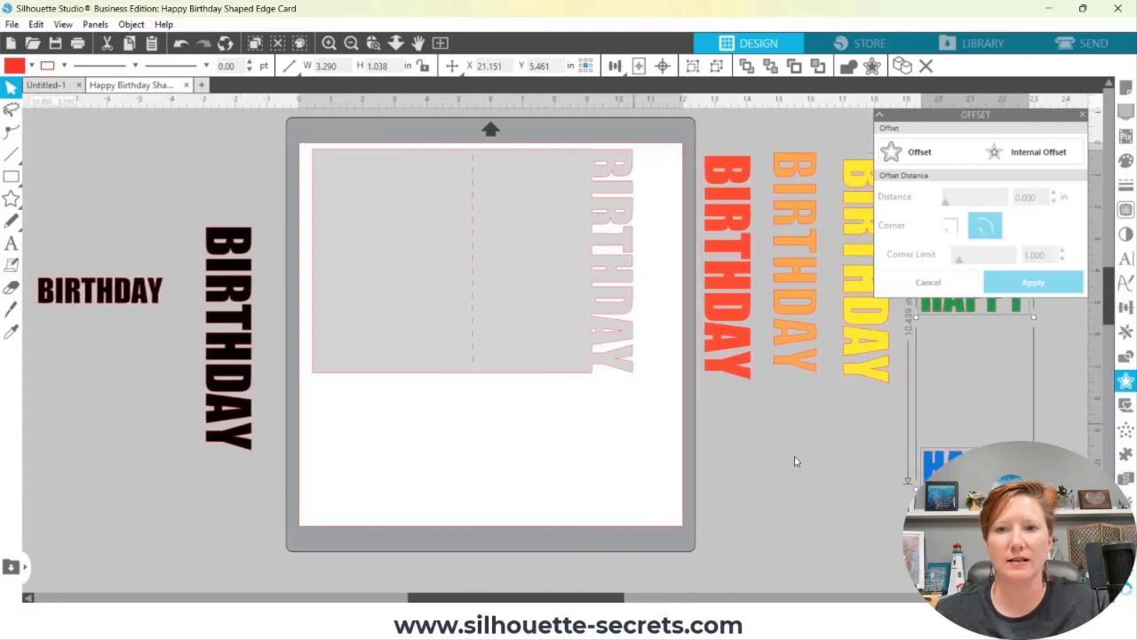
Copy the horizontal BIRTHDAY onto the mat and retype it as HAPPY
click(126, 291)
drag(122, 293, 497, 435)
double_click(538, 440)
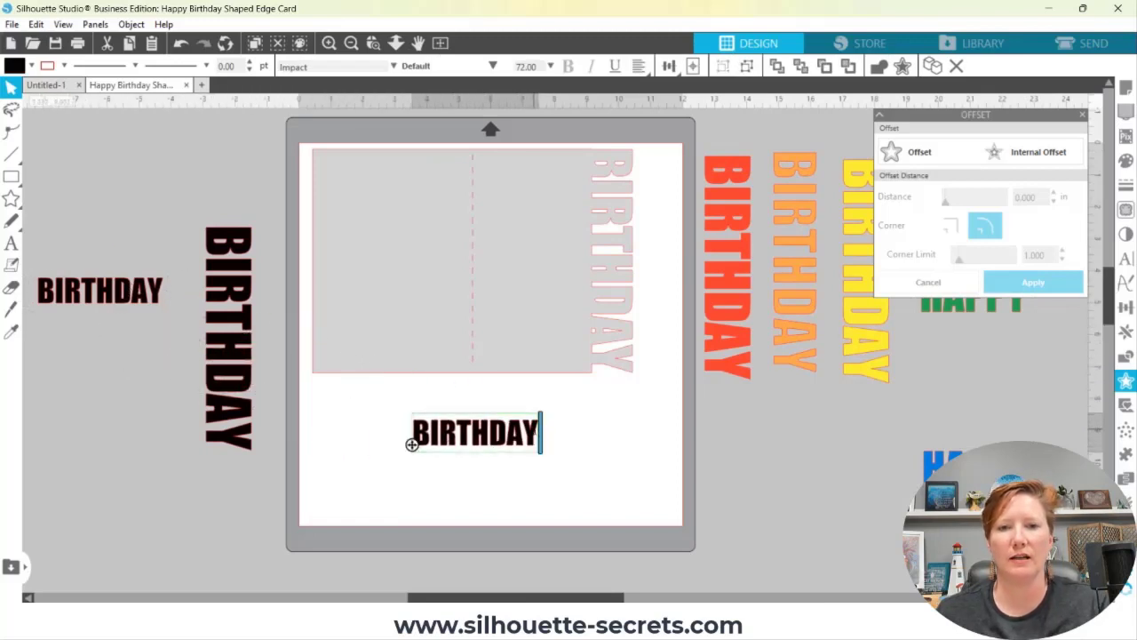
drag(411, 444, 375, 442)
key(shift+Left)
key(shift+Left)
key(shift+Left)
key(ctrl+a)
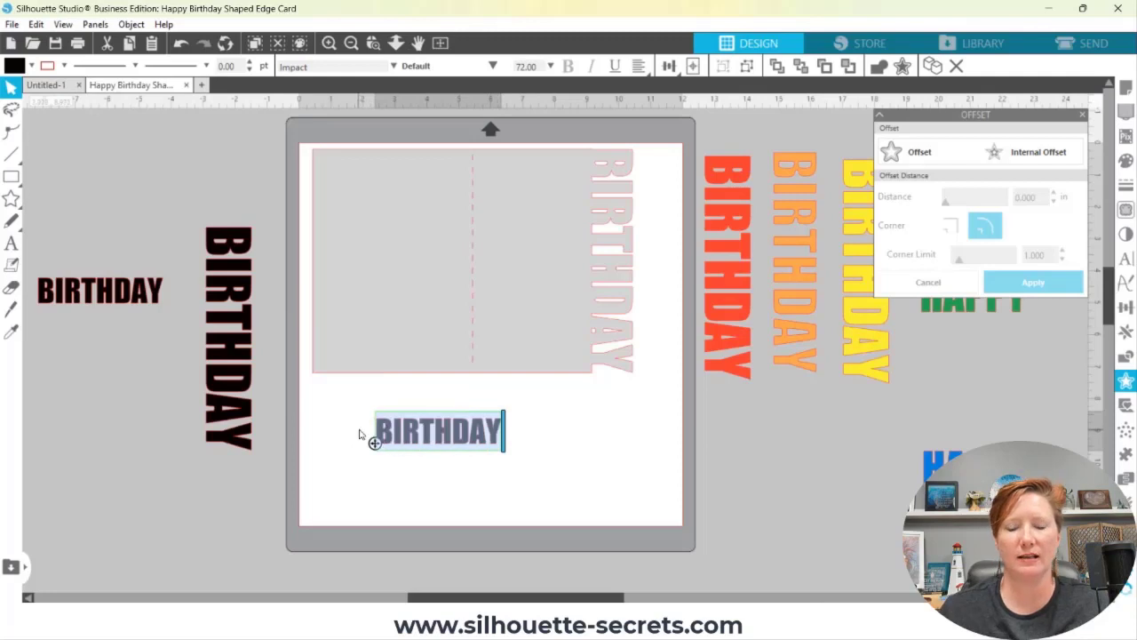
text(hap)
key(BackSpace)
key(BackSpace)
key(BackSpace)
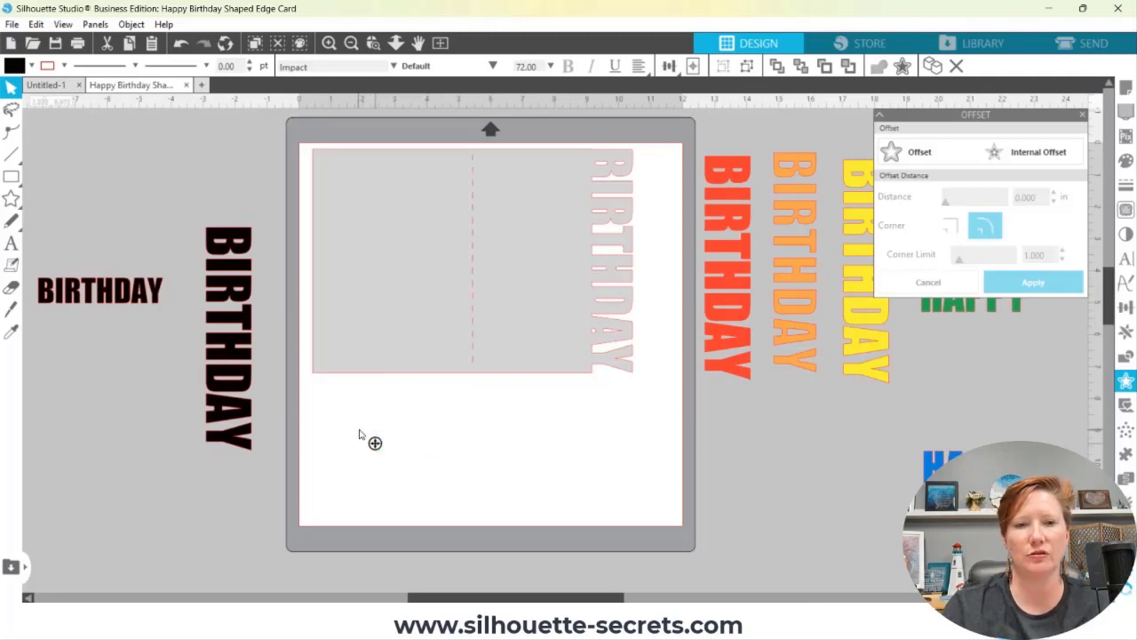
text(HAPPY)
click(472, 456)
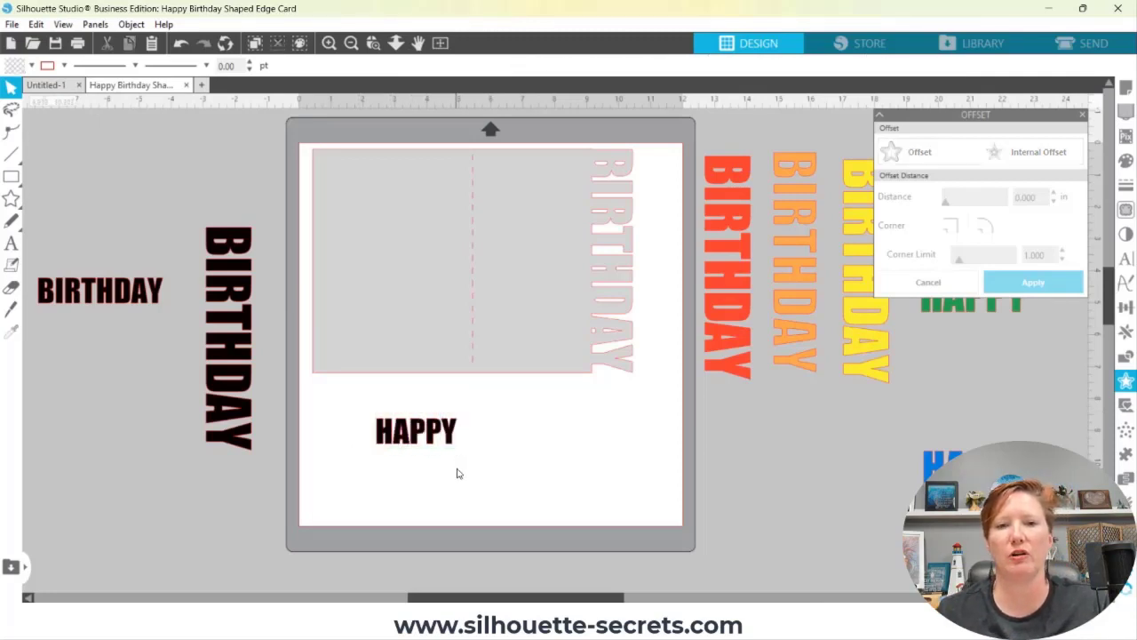
Enlarge HAPPY to about 4.4 in, set it aside, and place a 3.216 in copy on the front panel
click(453, 435)
drag(458, 406, 518, 378)
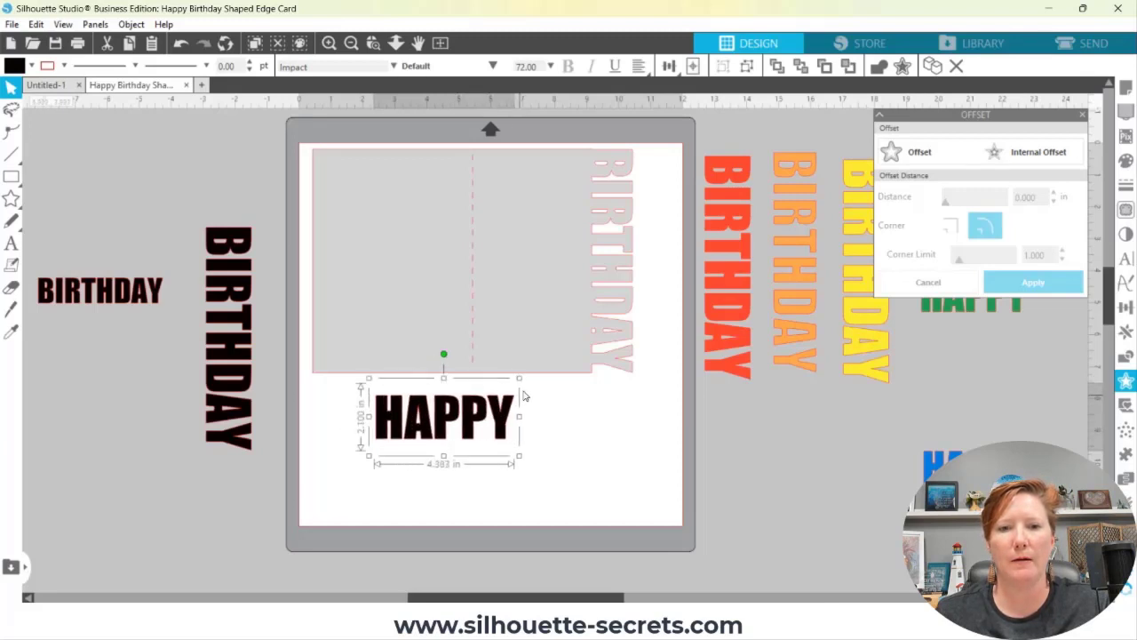
drag(503, 421, 156, 416)
key(ctrl+v)
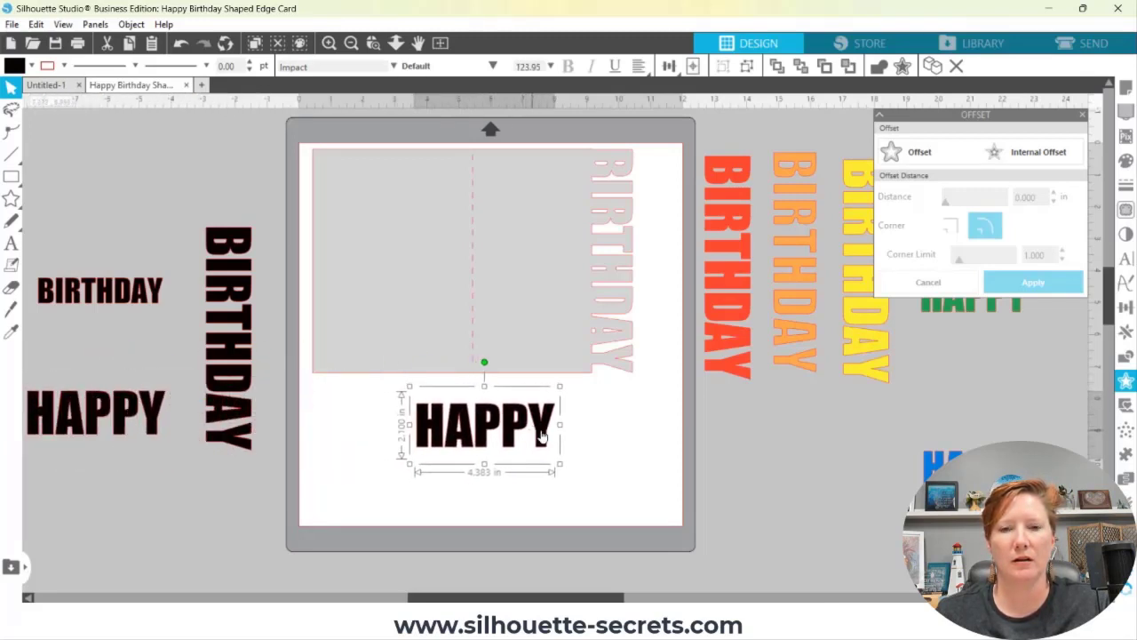
drag(527, 428, 609, 184)
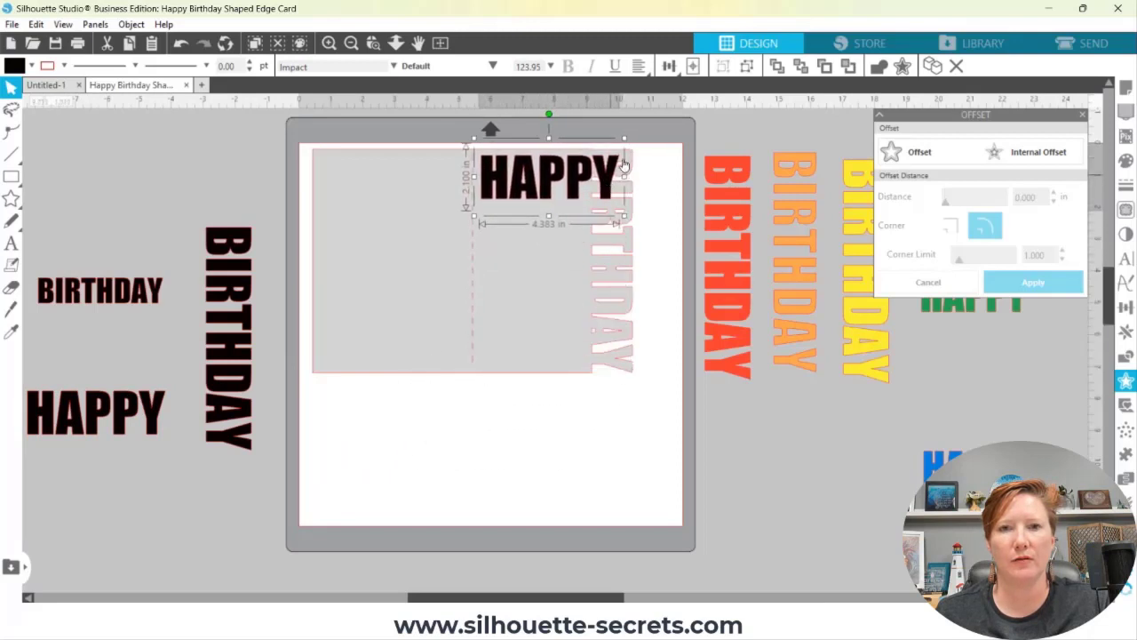
drag(624, 138, 576, 257)
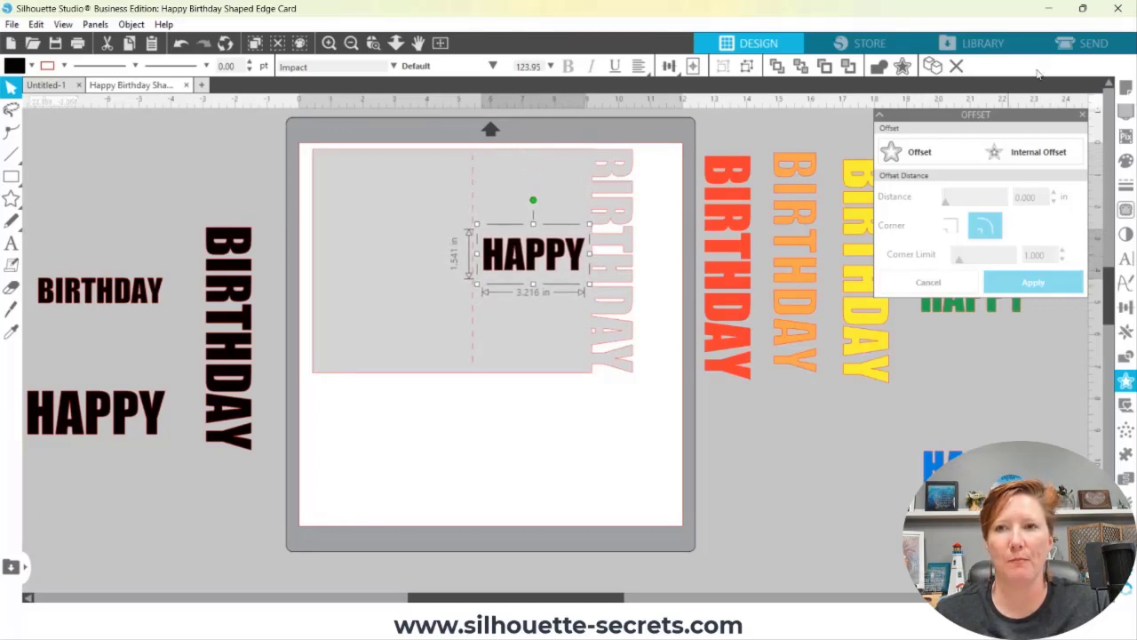
Search All Files in the library for 'stacked' to list the stacked font designs
click(984, 44)
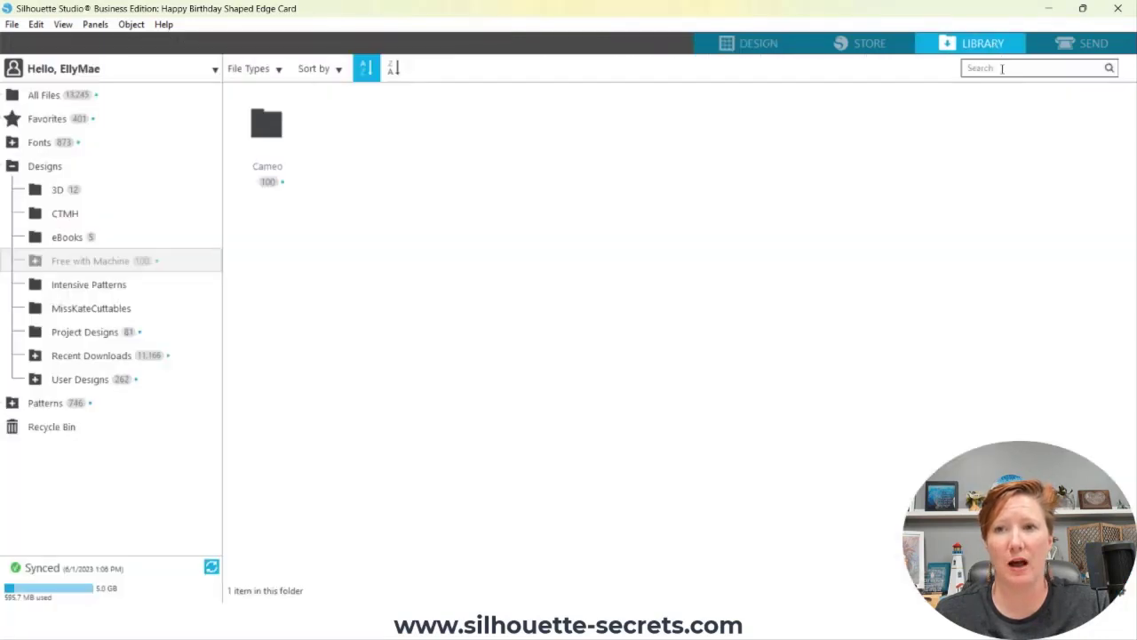
click(62, 95)
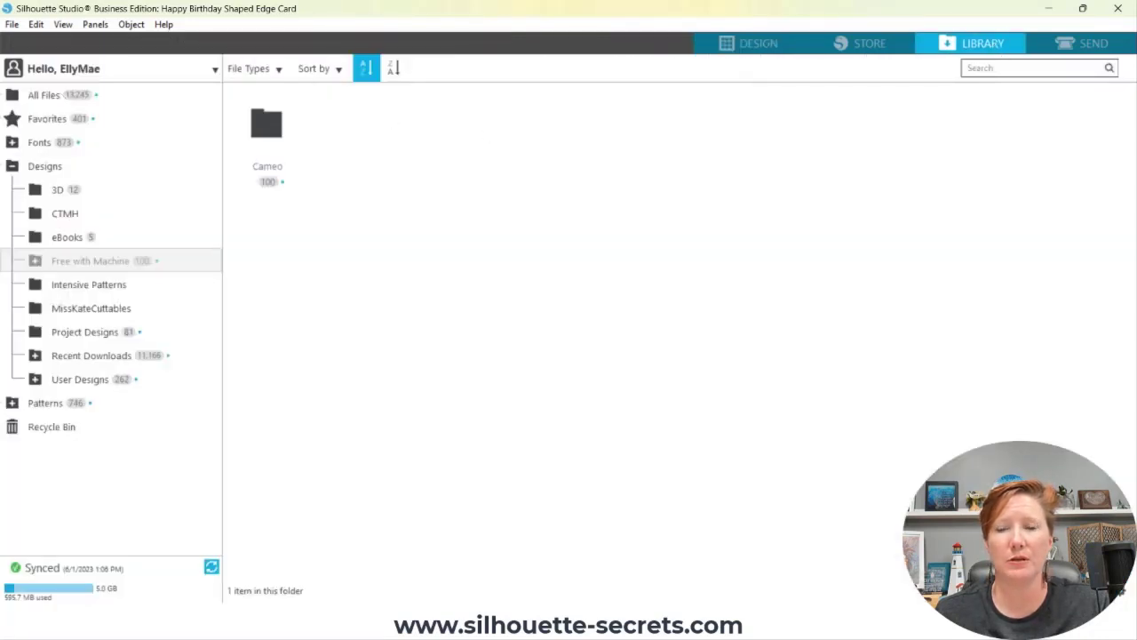
click(1021, 74)
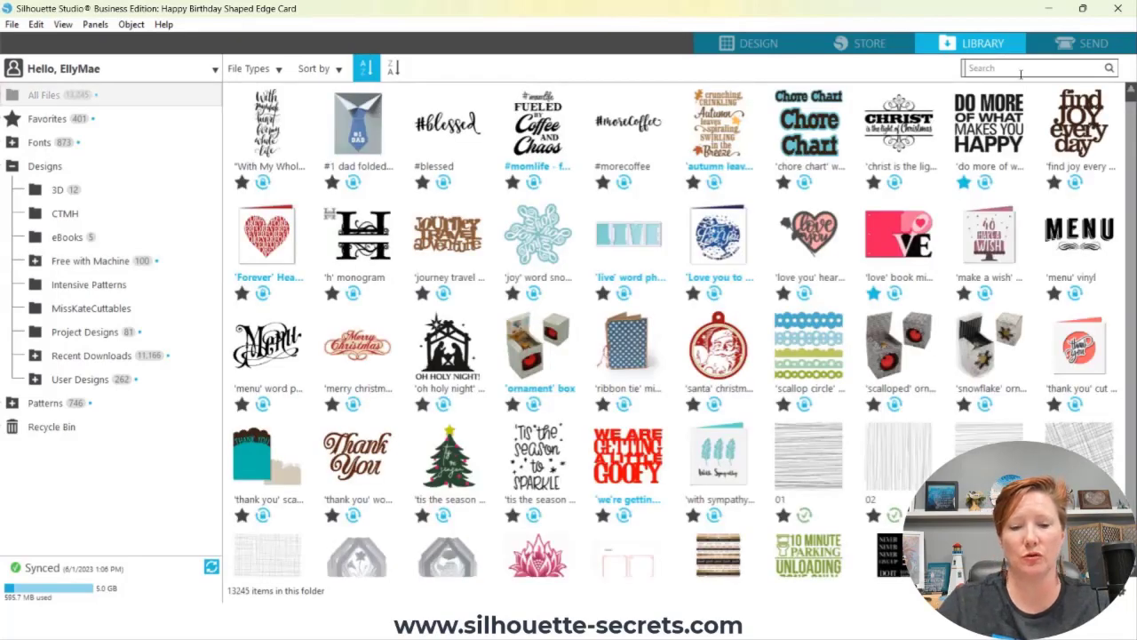
text(stacked)
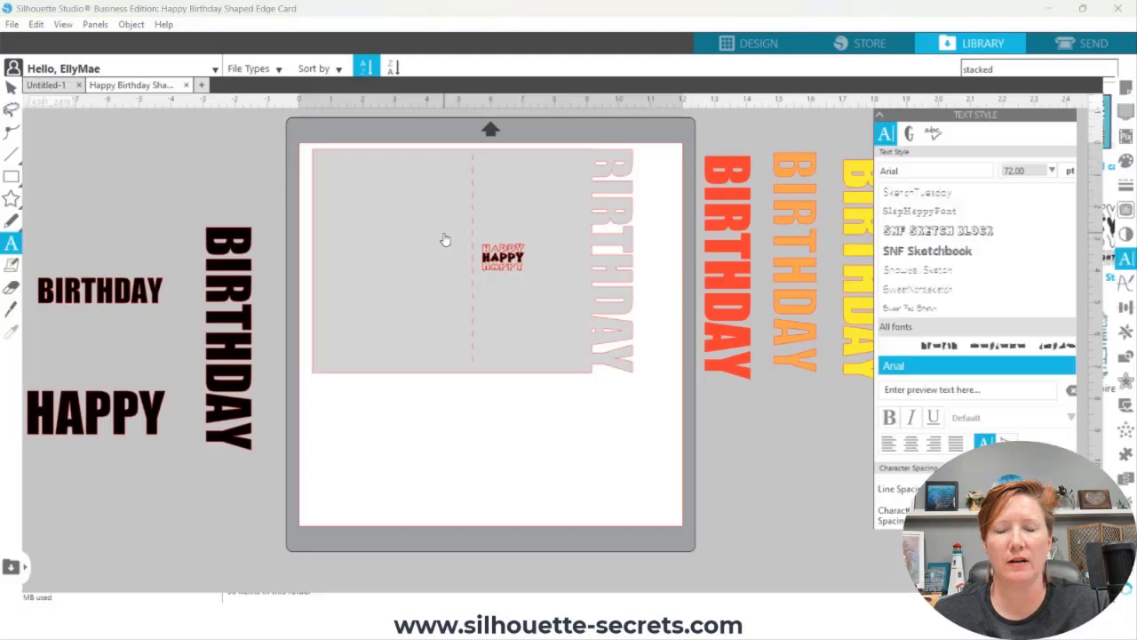
Move the stacked HAPPY onto the card and enlarge it to about 3.3 inches wide
click(505, 258)
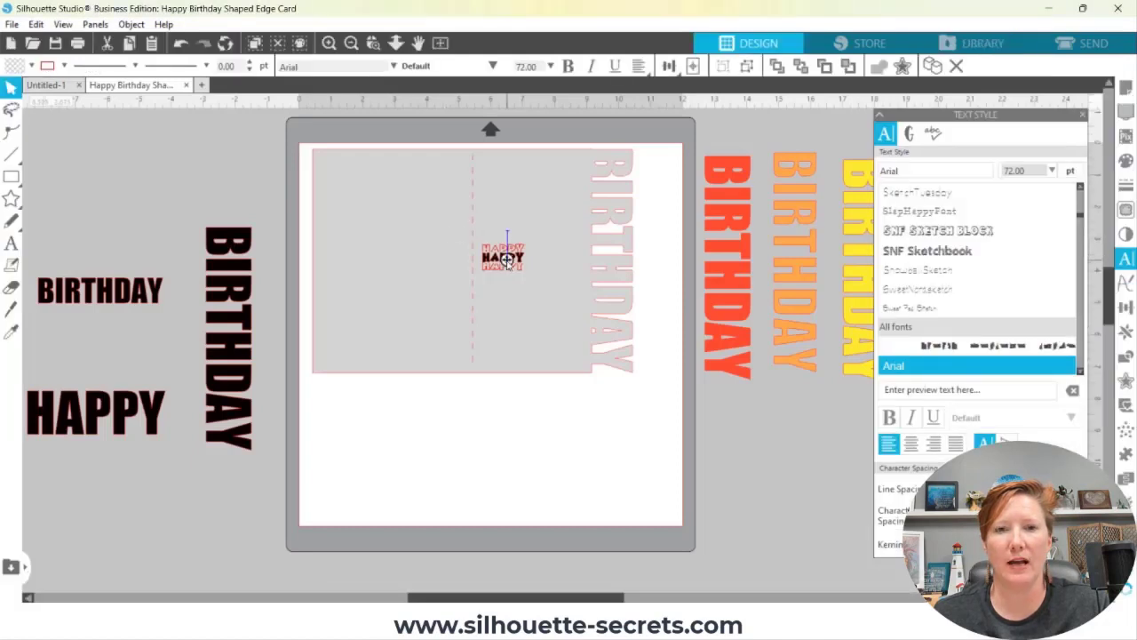
click(11, 87)
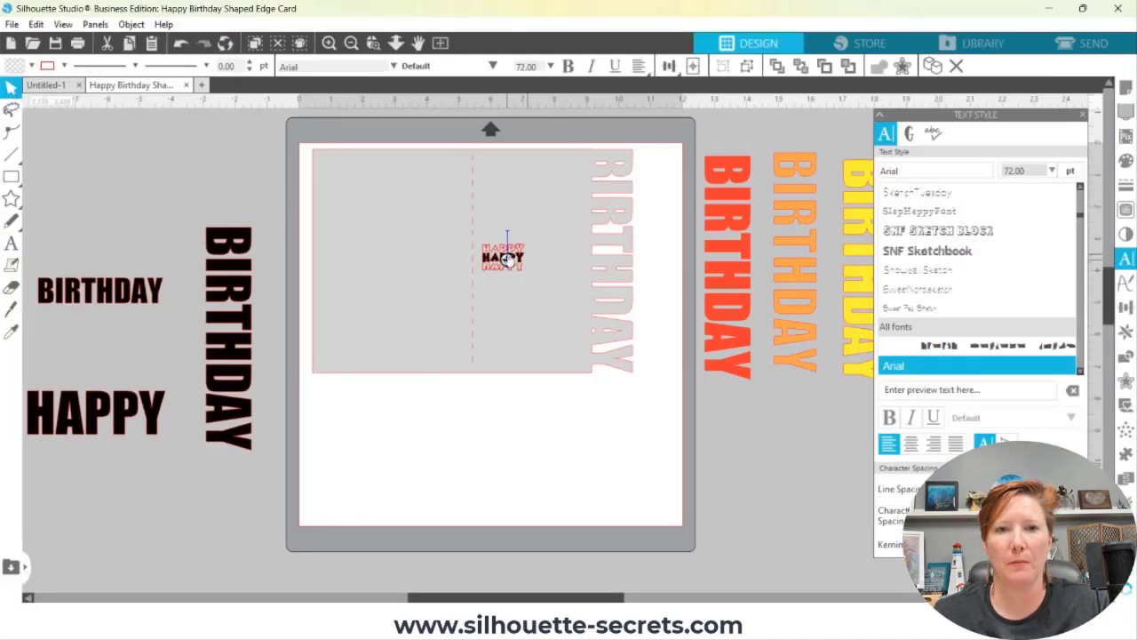
drag(496, 287, 522, 409)
drag(523, 308, 475, 194)
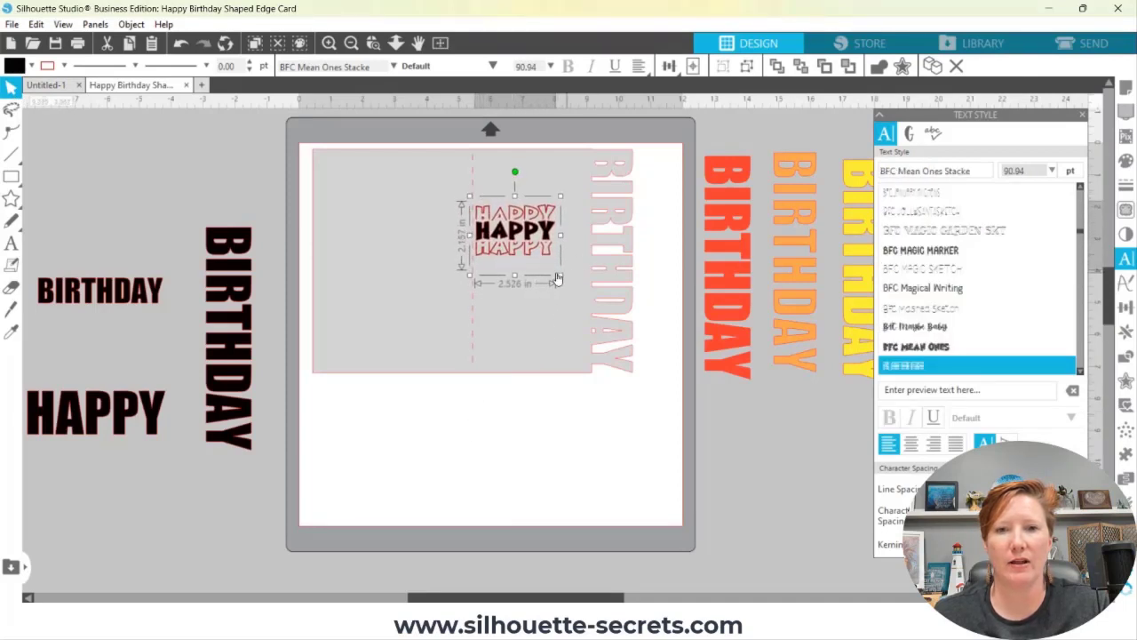
drag(560, 276, 578, 216)
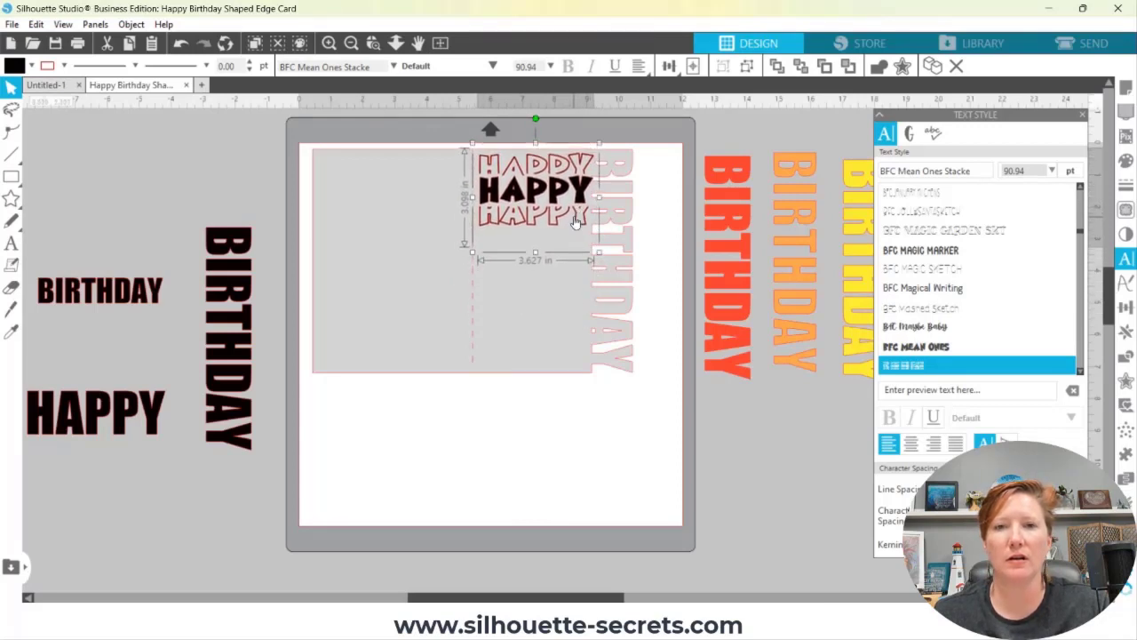
drag(581, 206, 579, 348)
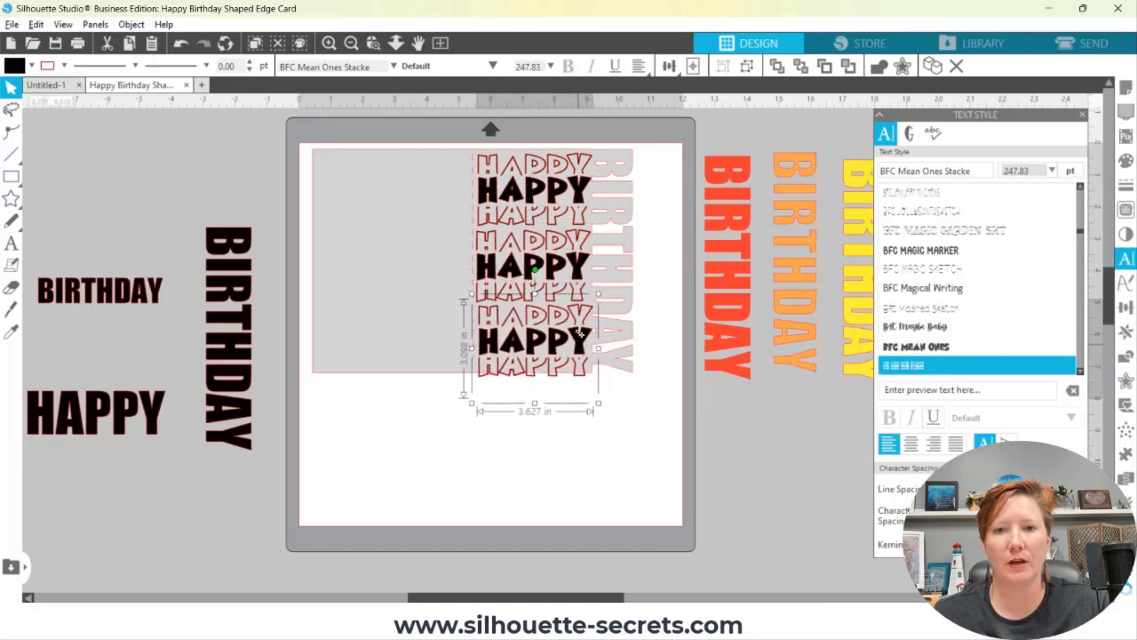
Shrink the three HAPPY stacks slightly and set one spare copy beside the mat
click(578, 280)
shift+click(573, 202)
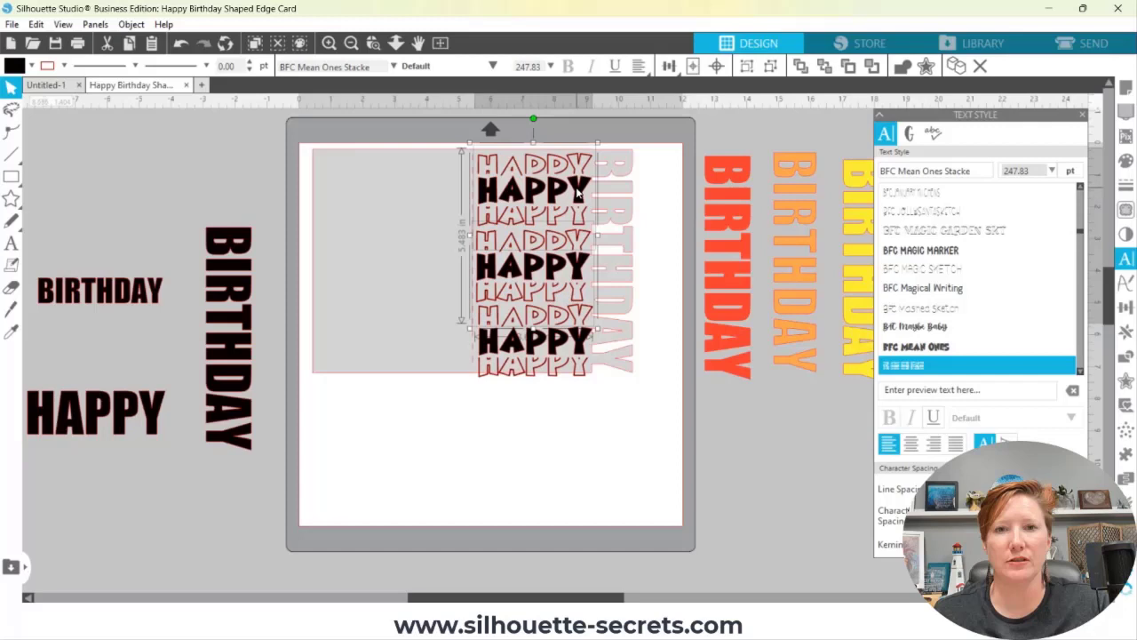
shift+click(575, 342)
drag(597, 397, 586, 388)
drag(579, 335, 168, 503)
click(621, 426)
Select the top, middle and bottom HAPPY stacks on the card and convert them to paths
click(524, 206)
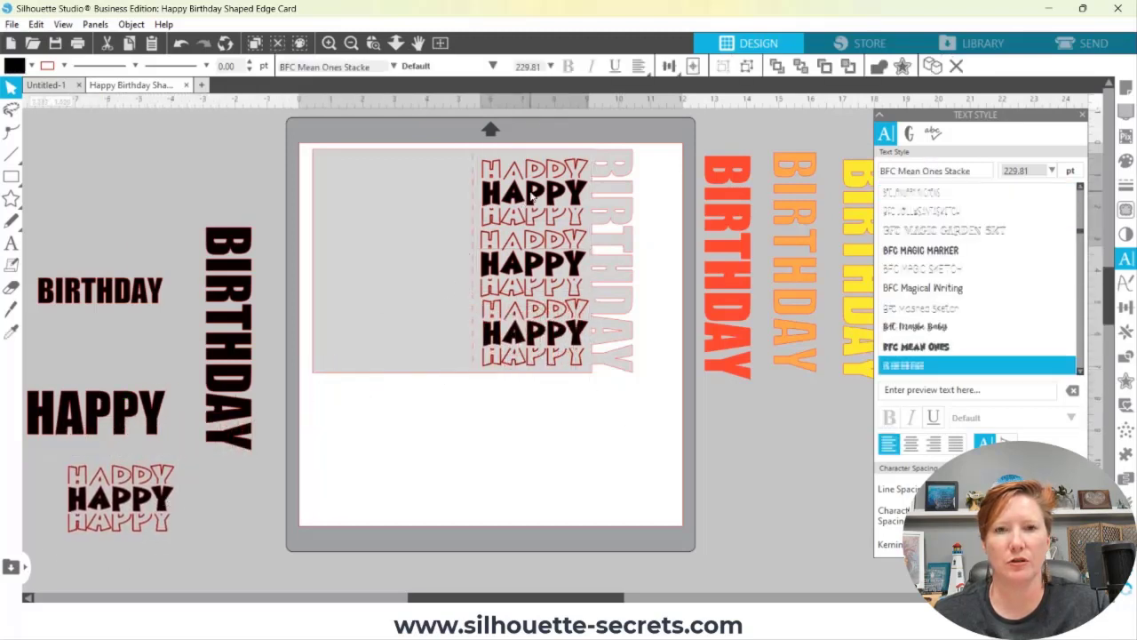
click(536, 264)
click(534, 282)
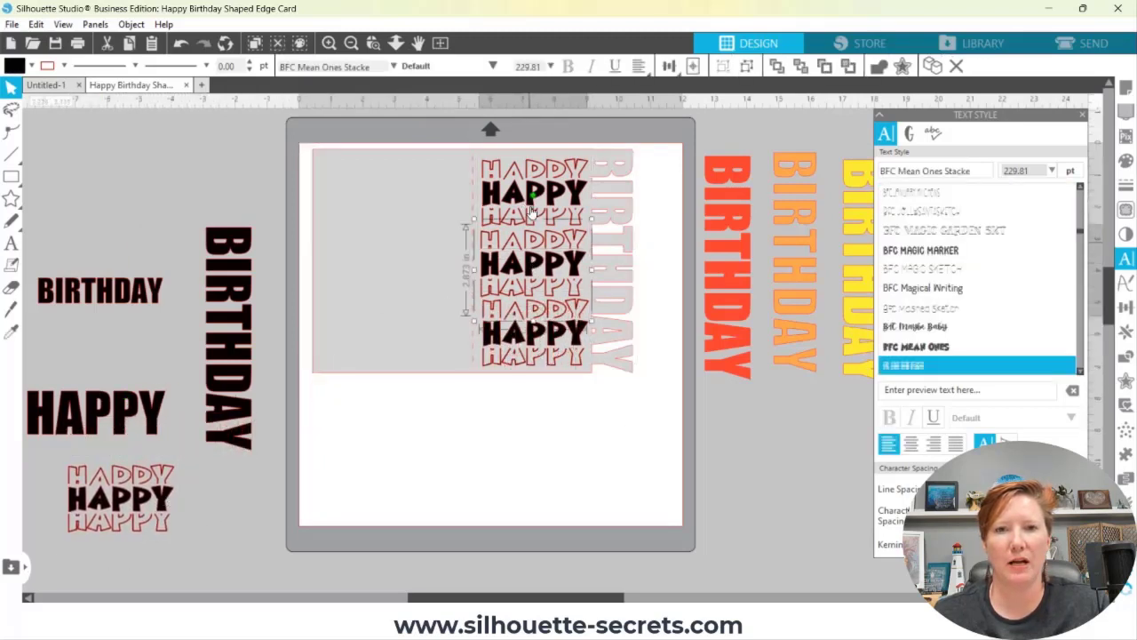
shift+click(531, 197)
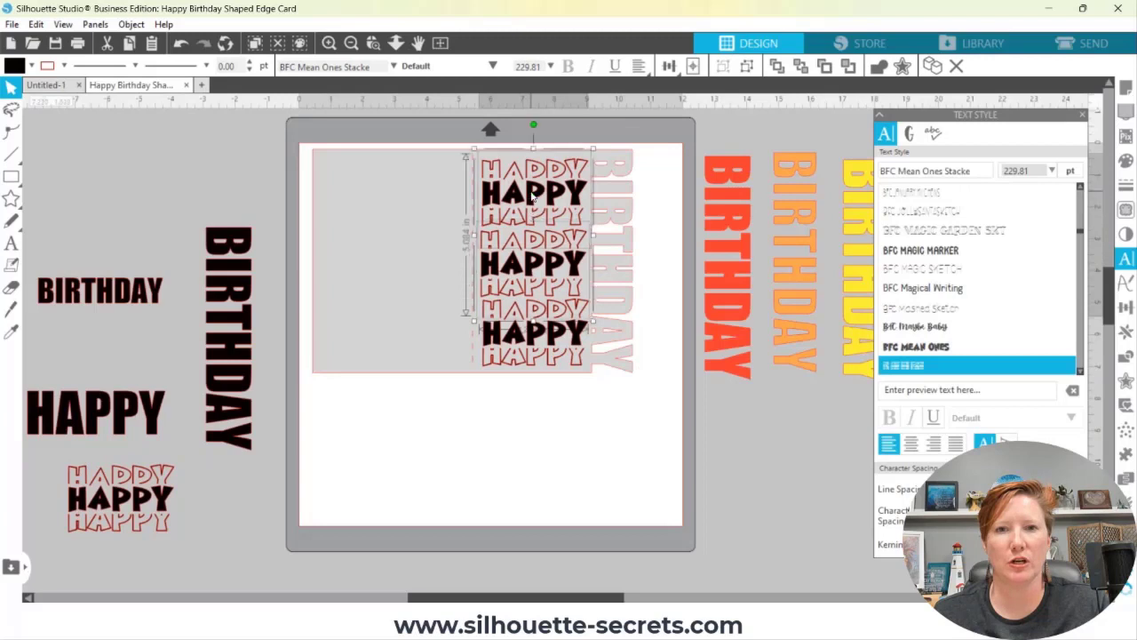
shift+click(531, 353)
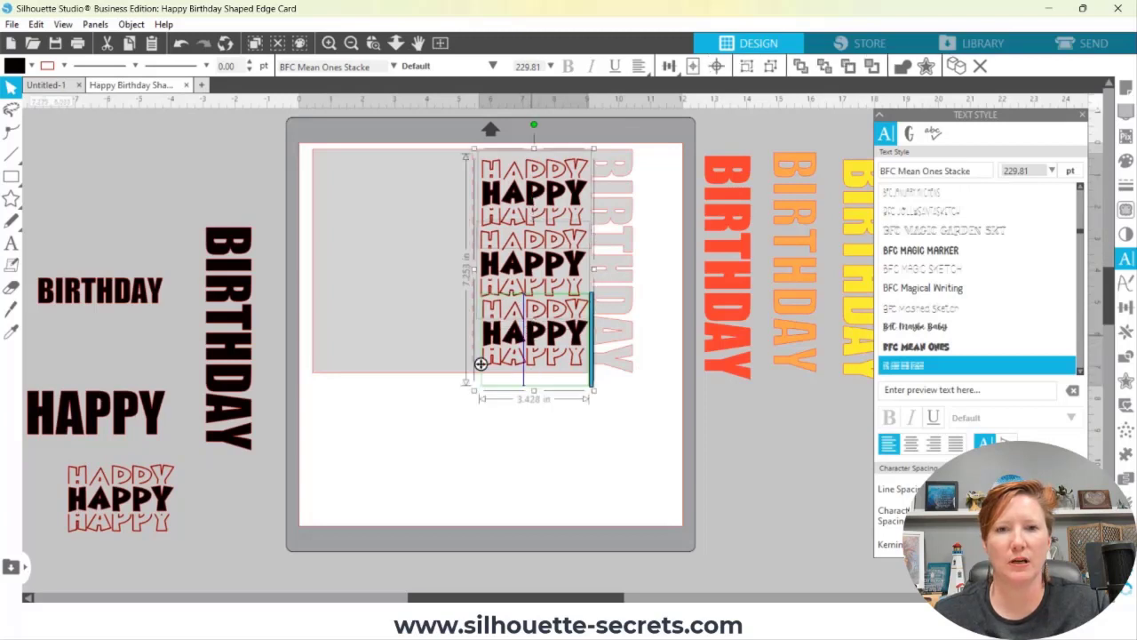
right_click(532, 352)
click(587, 456)
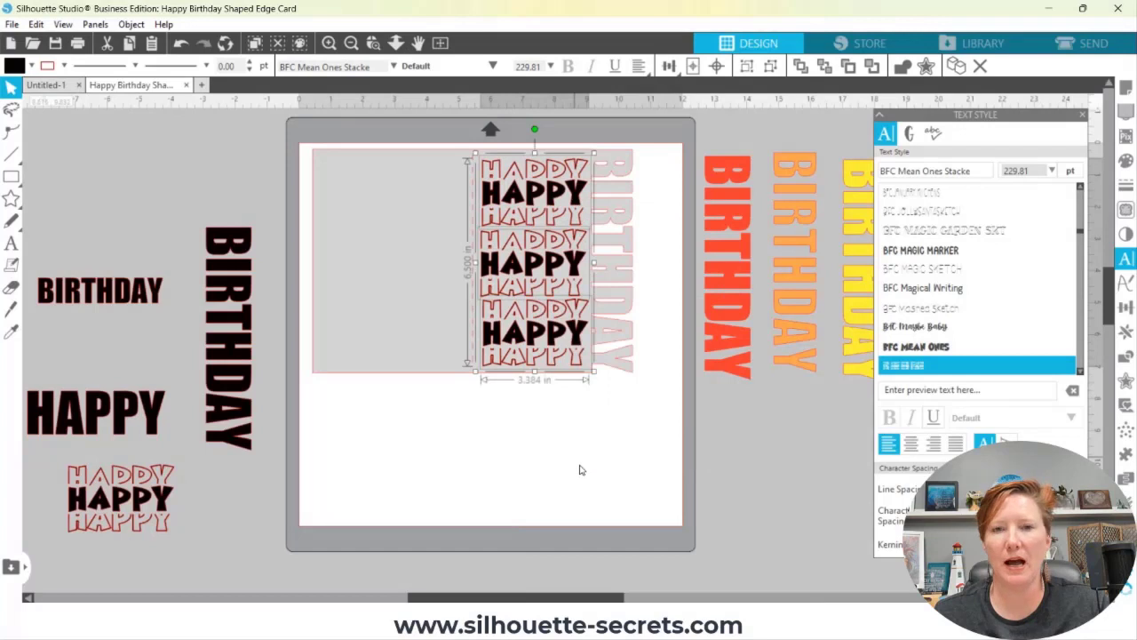
Apply Align Middle to the three HAPPY stacks, then undo it
click(669, 65)
mouse_move(617, 69)
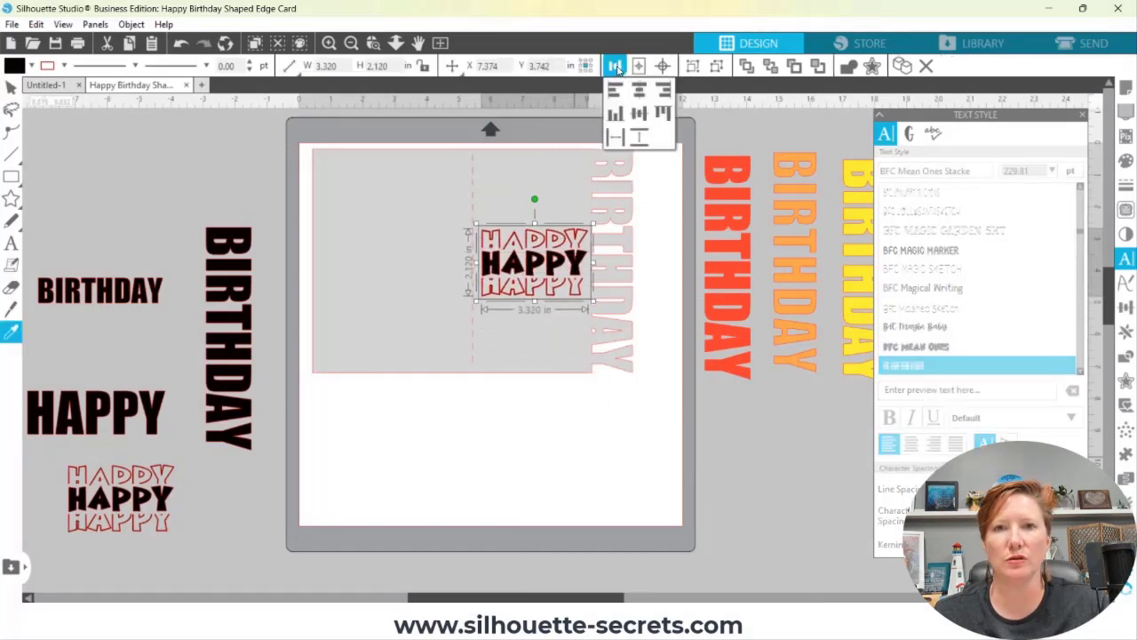
click(615, 113)
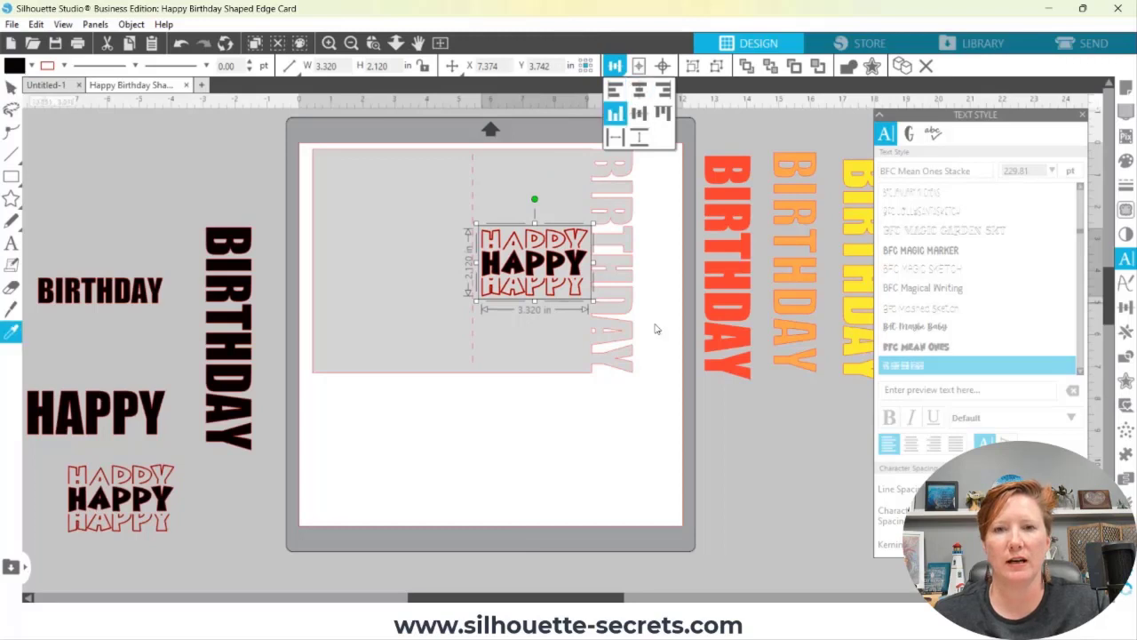
key(ctrl+z)
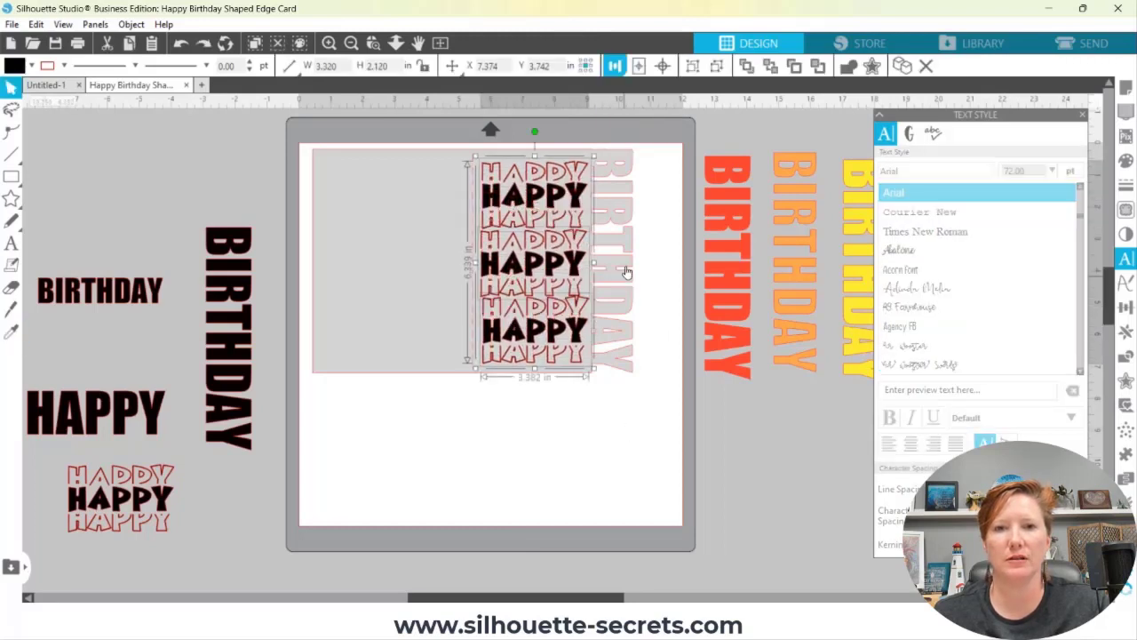
Align the HAPPY stacks to center, space them evenly top to bottom, and deselect
mouse_move(615, 67)
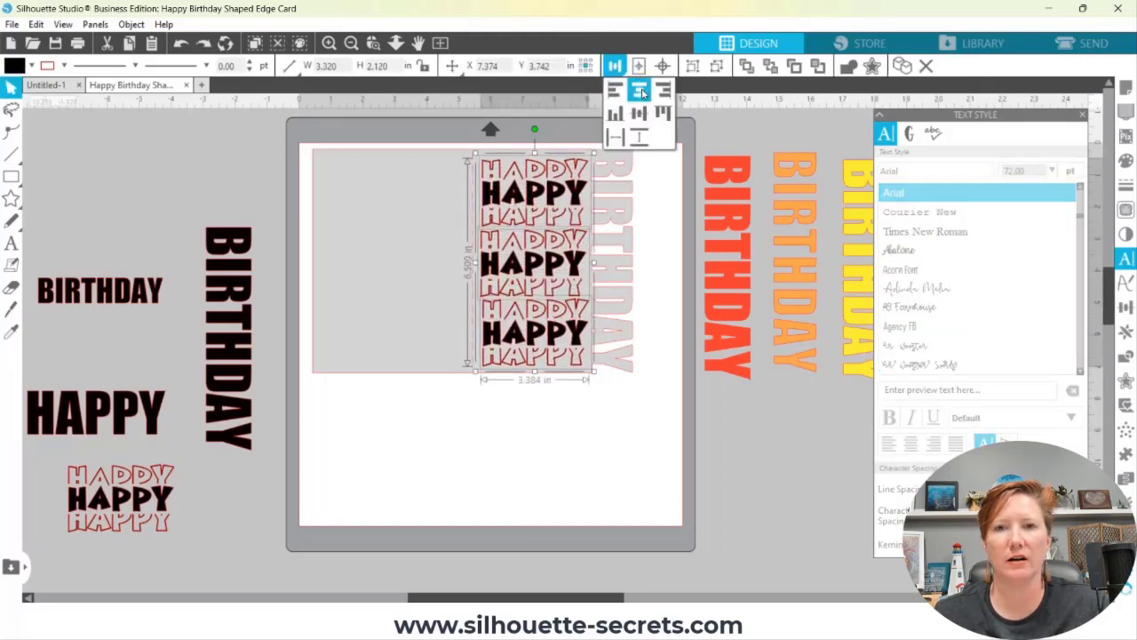
click(641, 91)
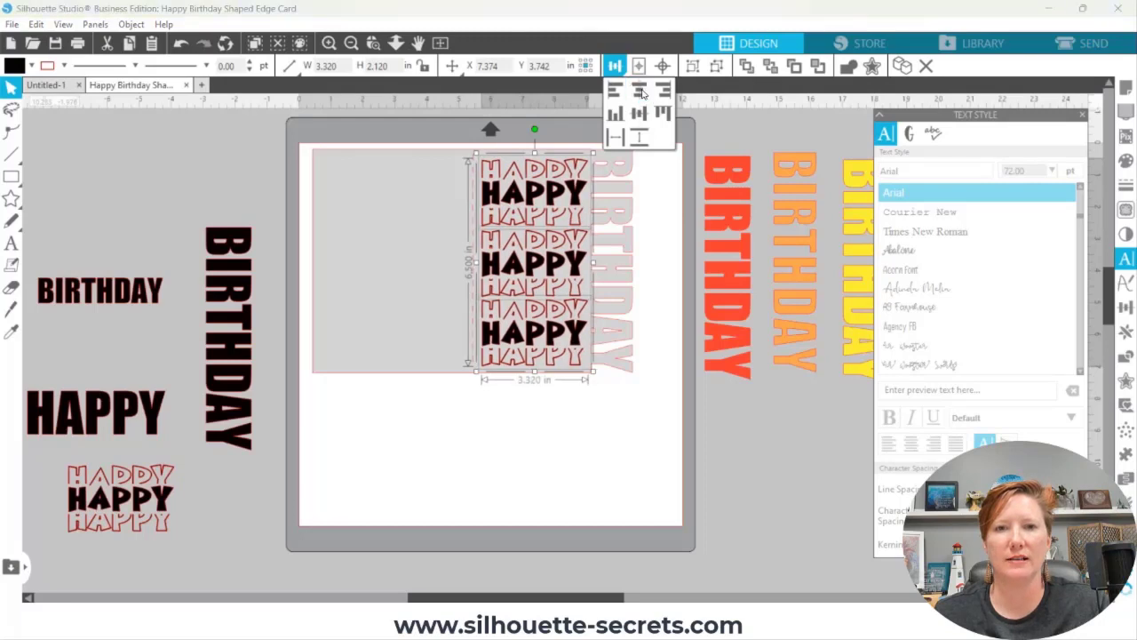
click(640, 138)
click(558, 436)
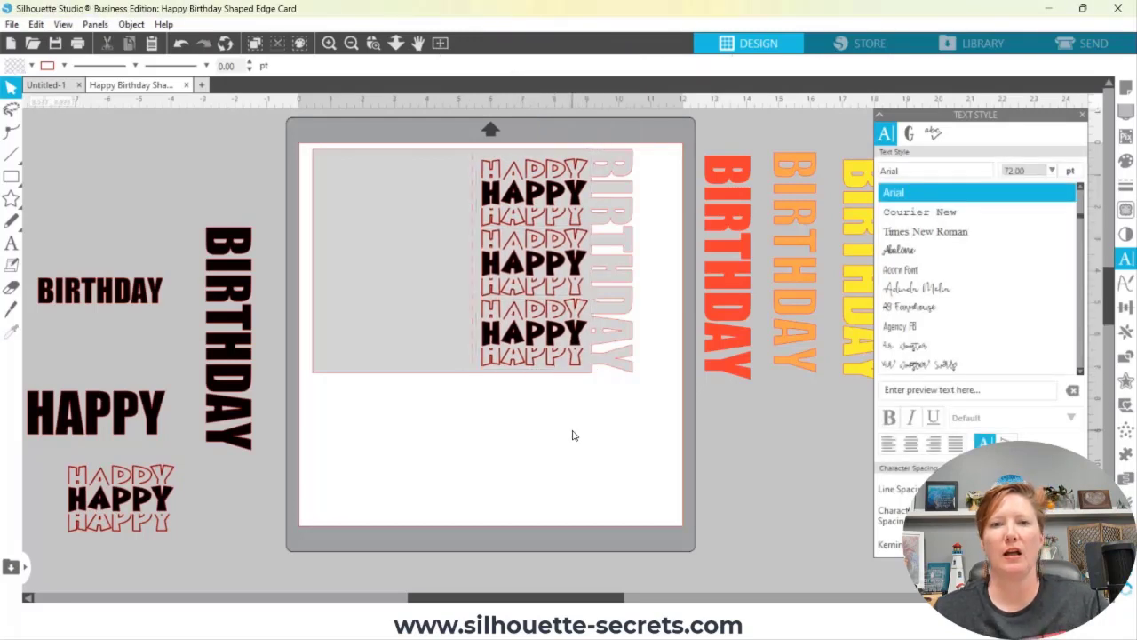